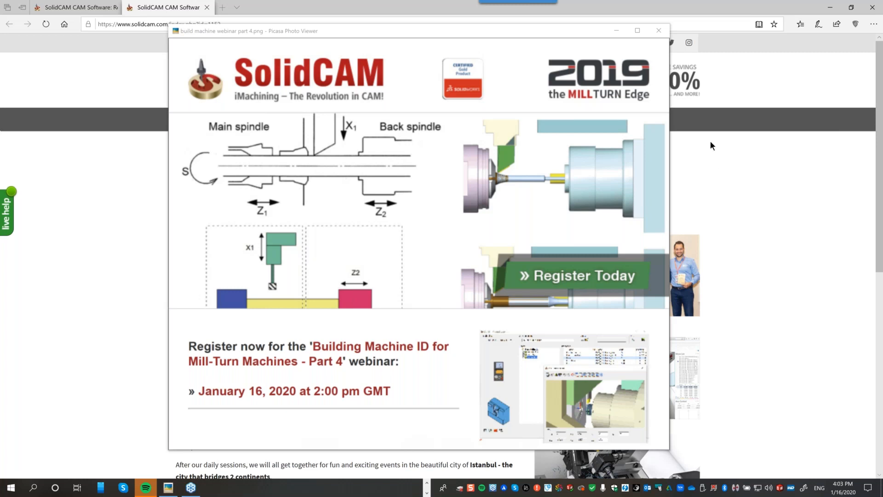
Switch to the Machine ID Editor in SOLIDWORKS and display the GANG turret's options with full option names readable.
left_click(617, 30)
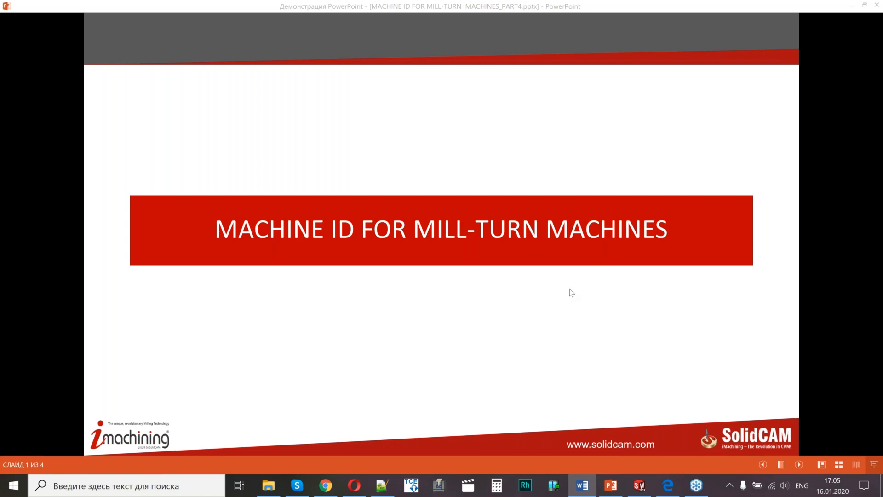
left_click(641, 488)
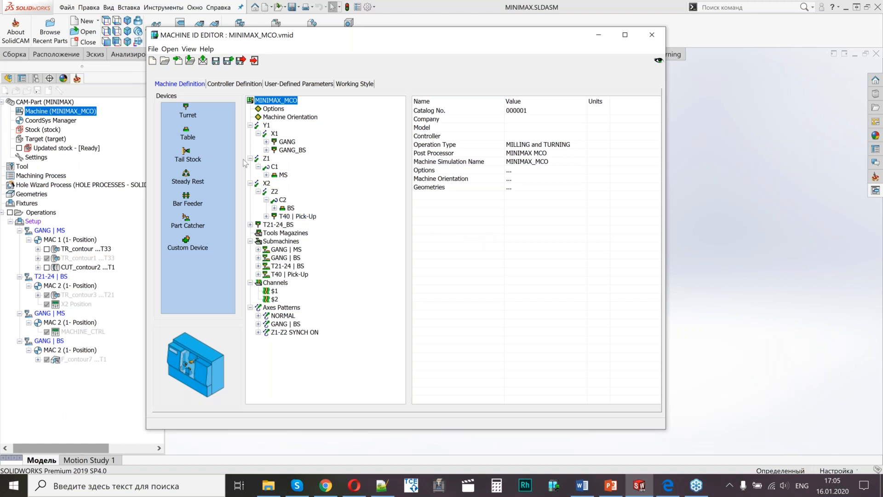
left_click(289, 142)
left_click(278, 151)
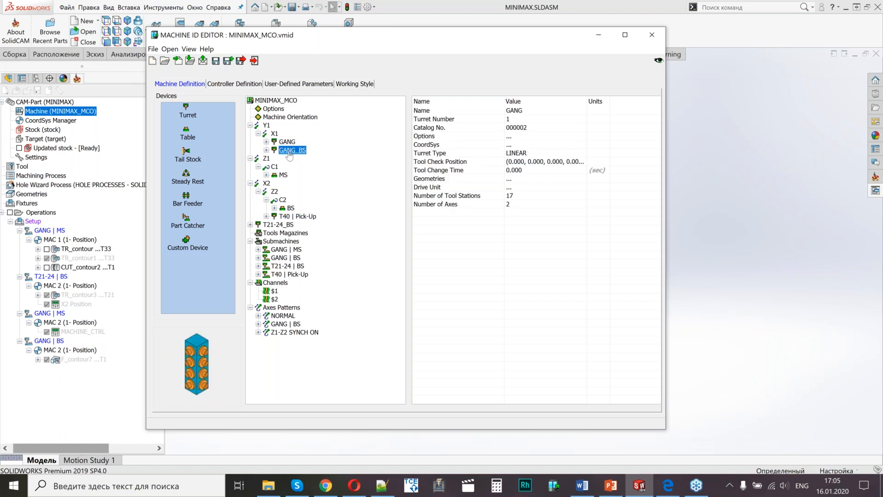
left_click(266, 142)
left_click(297, 150)
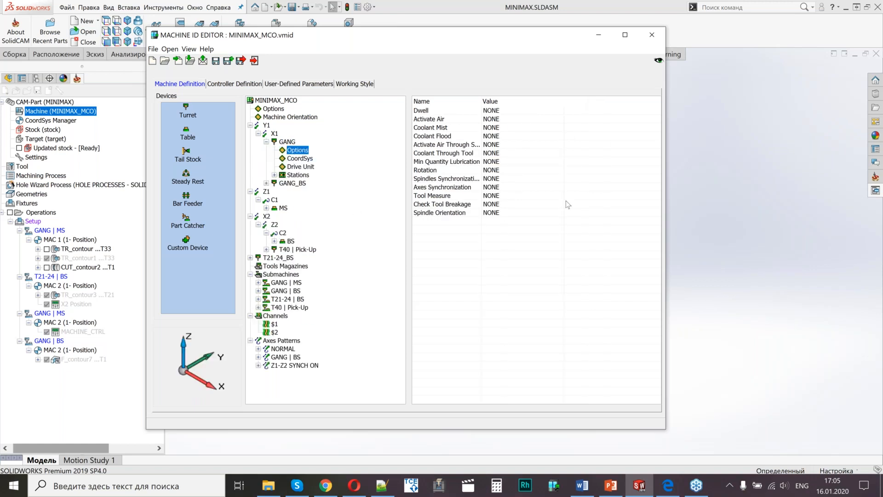
left_click_drag(482, 101, 514, 101)
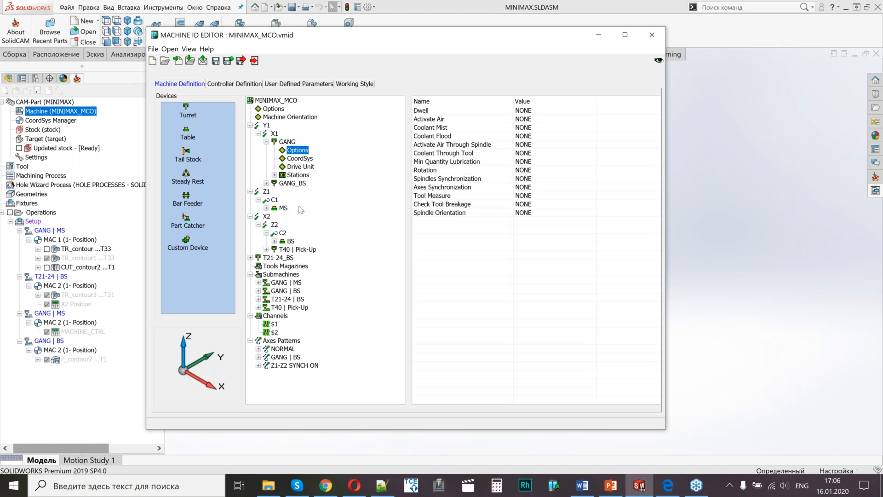
Display the MS table's options under C1, inspect the available Dwell choices, and make the full option names readable.
left_click(266, 209)
left_click(283, 209)
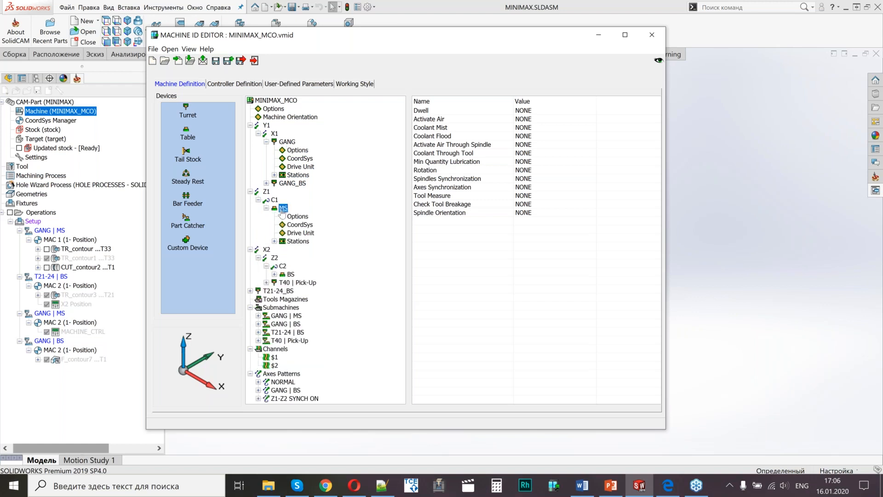
left_click(298, 216)
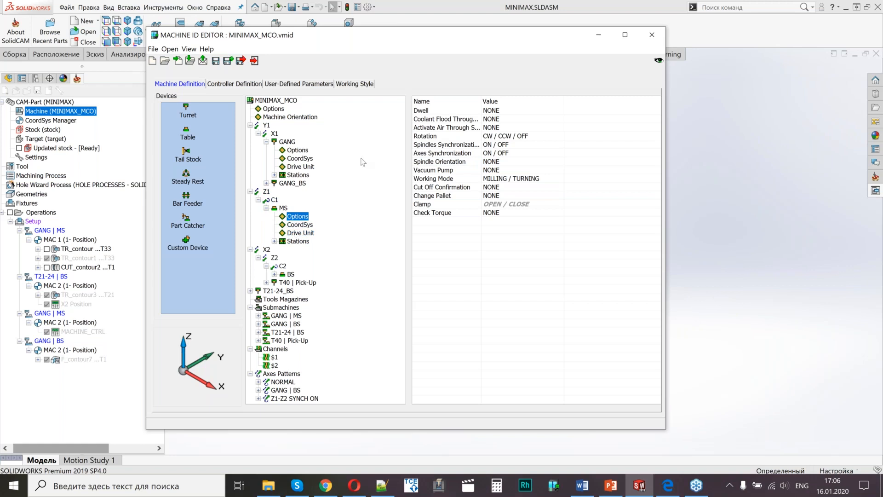
left_click(510, 108)
left_click(509, 110)
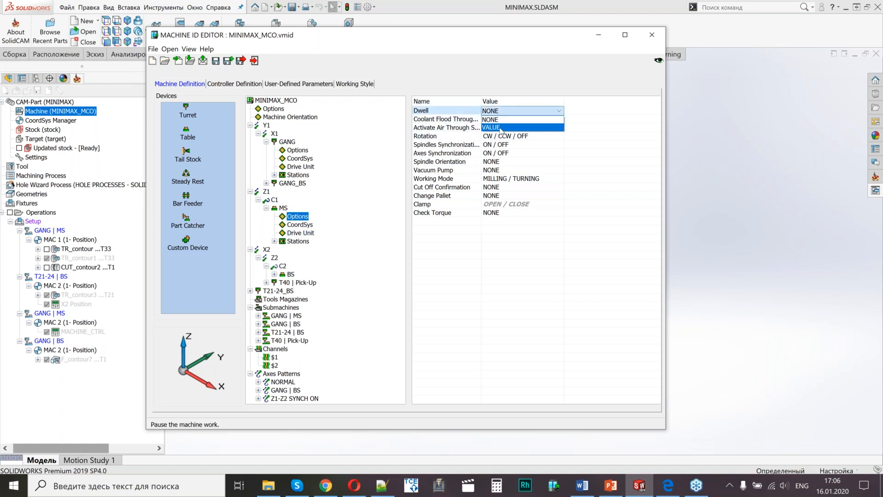
left_click(512, 111)
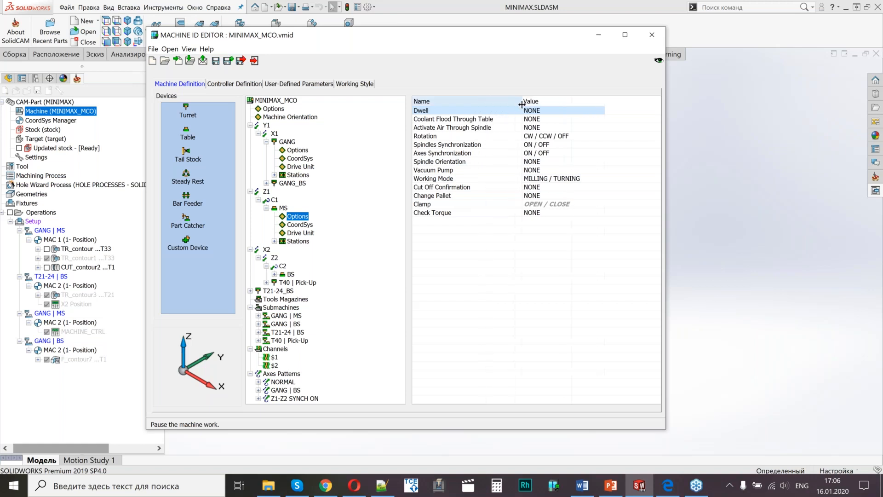
left_click_drag(481, 101, 522, 101)
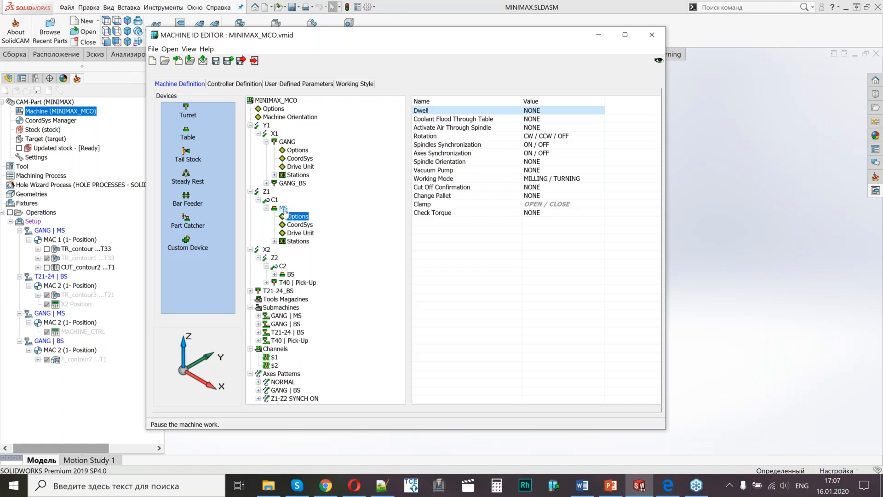
Select ON / OFF for Spindles Synchronization in the MS table's options and widen the option name column.
left_click(553, 146)
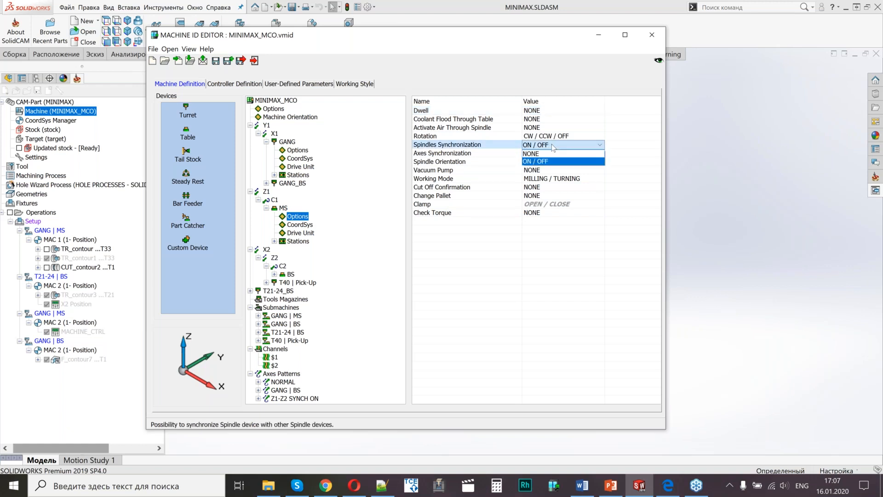
left_click(545, 162)
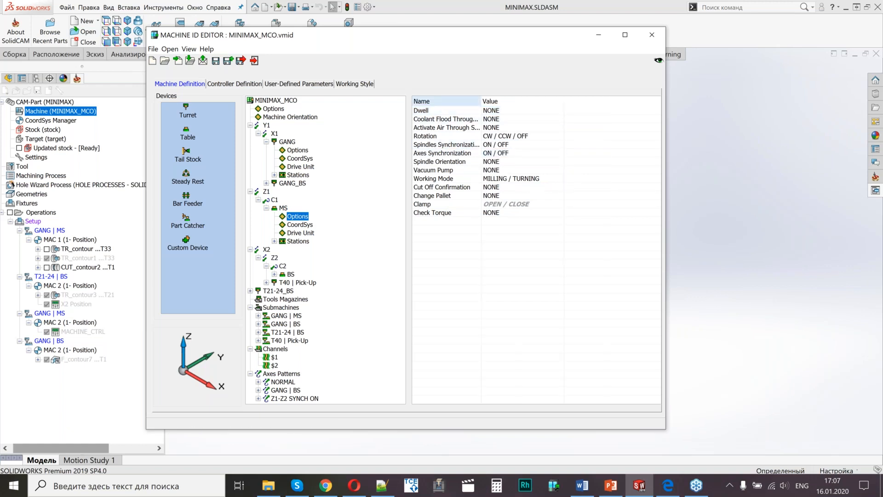
left_click_drag(523, 100, 529, 100)
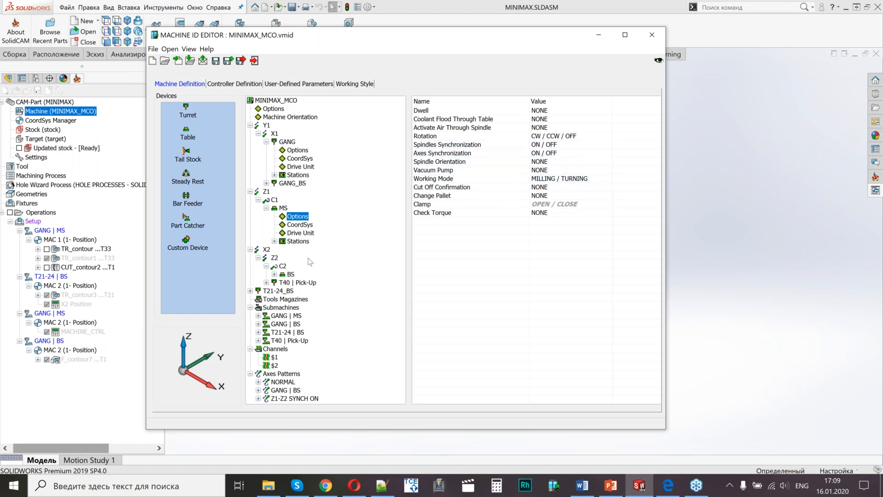
Compare the BS table's options with the MS table's options, looking at the synchronization and spindle orientation settings.
left_click(275, 274)
left_click(306, 283)
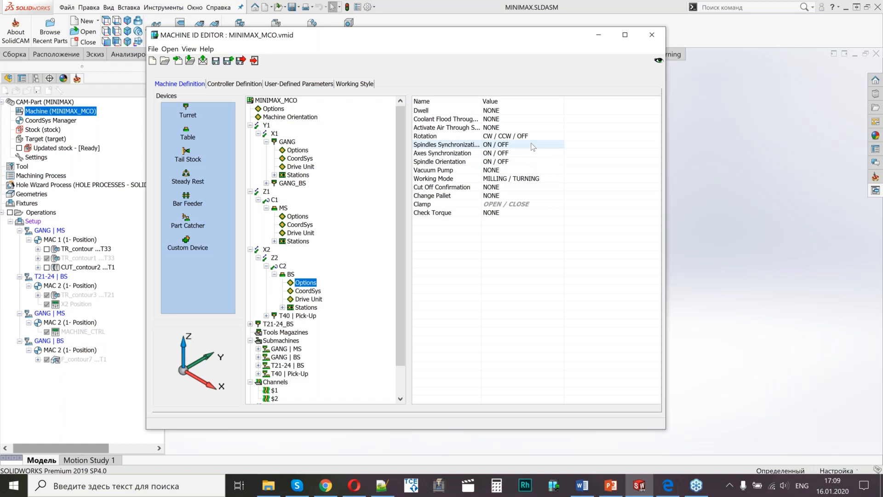
left_click(297, 216)
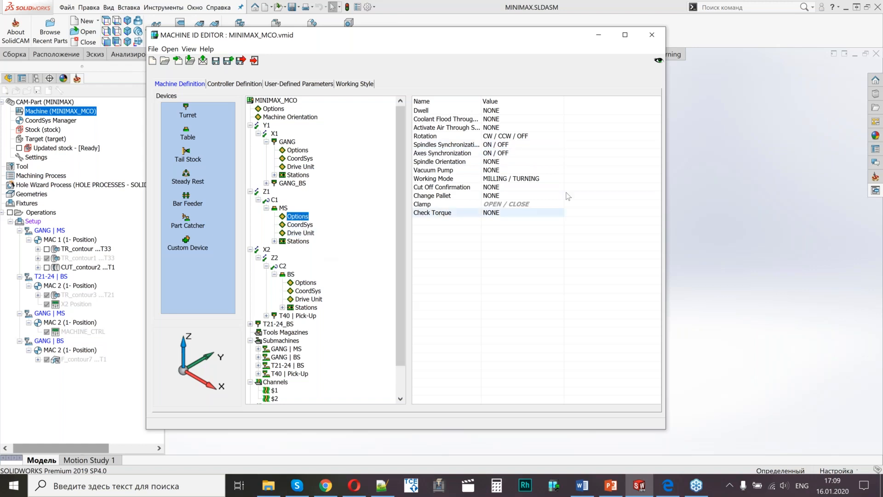
double_click(481, 100)
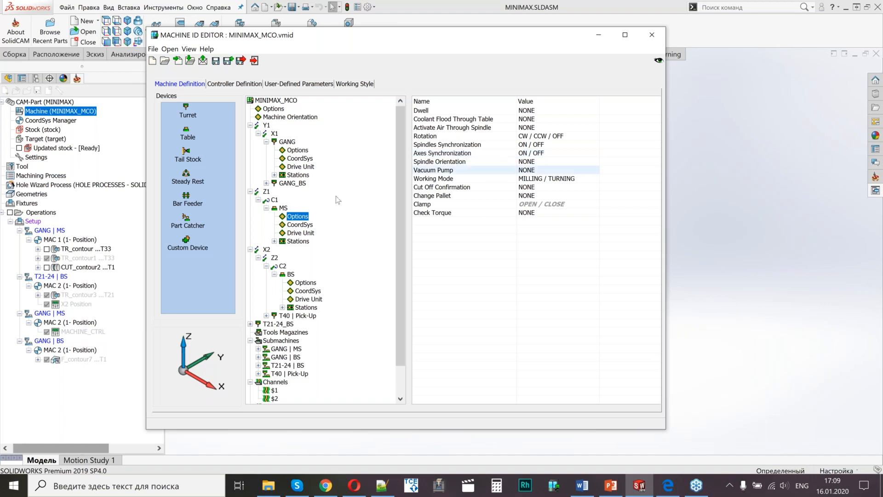
Review the Z1 and Z2 axes in the machine tree and return to the MS table's options.
left_click(266, 191)
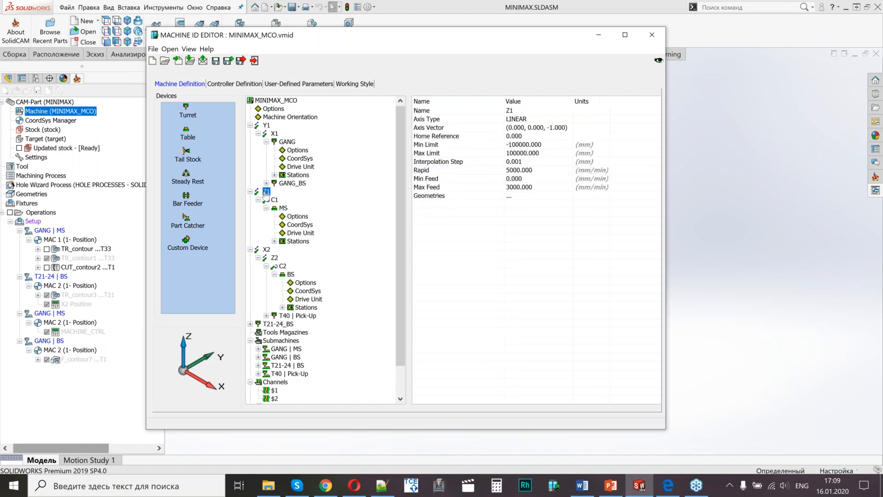
left_click(275, 258)
left_click(298, 216)
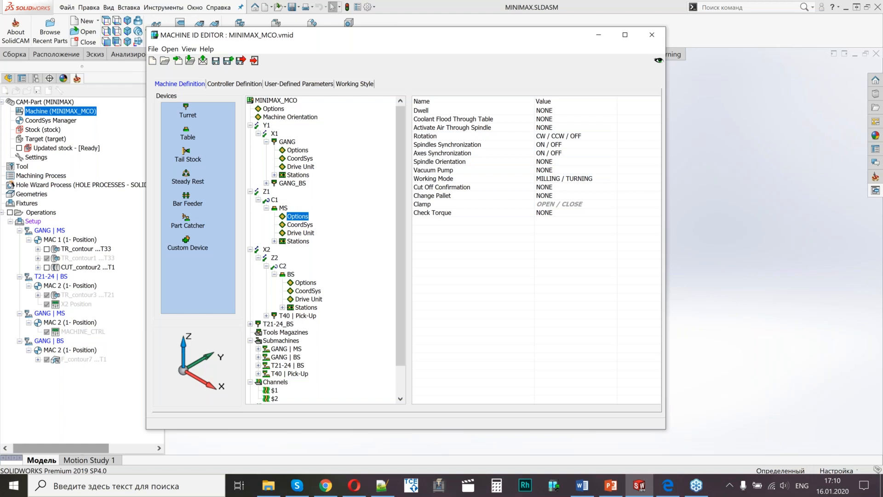
Switch to TRANSFER.pdf in Edge and look over the whole part transfer sequence of actions and NC codes for both channels.
left_click(641, 44)
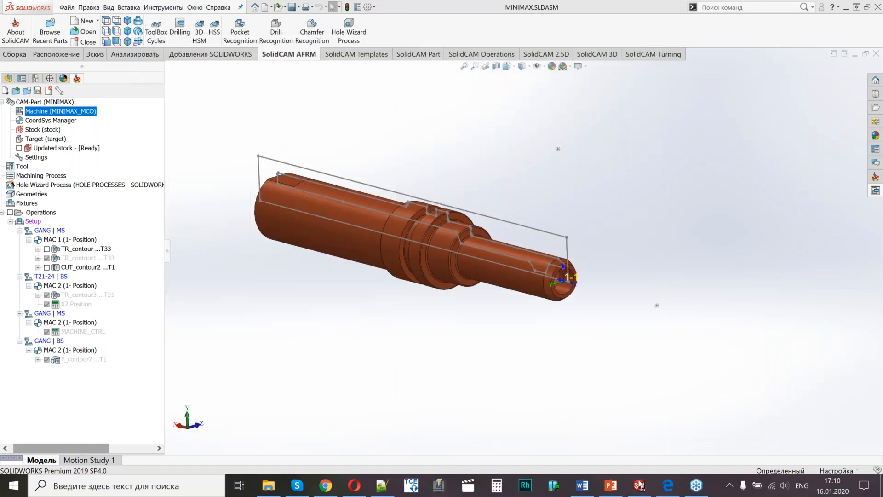
left_click(667, 486)
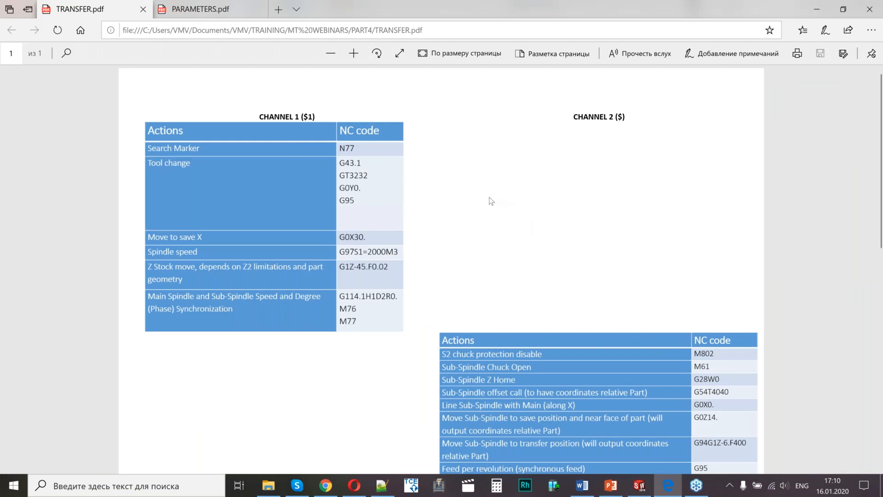
scroll(491, 201, "down", 5)
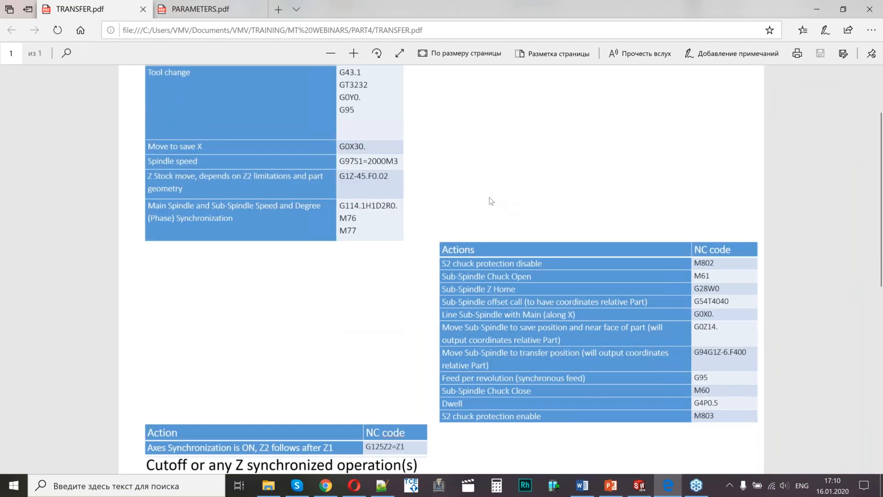
scroll(482, 206, "up", 4)
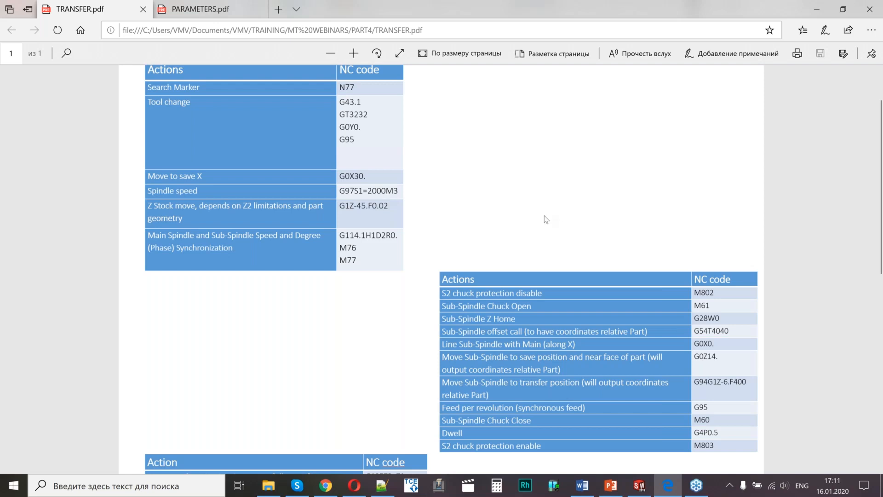
scroll(538, 220, "down", 3)
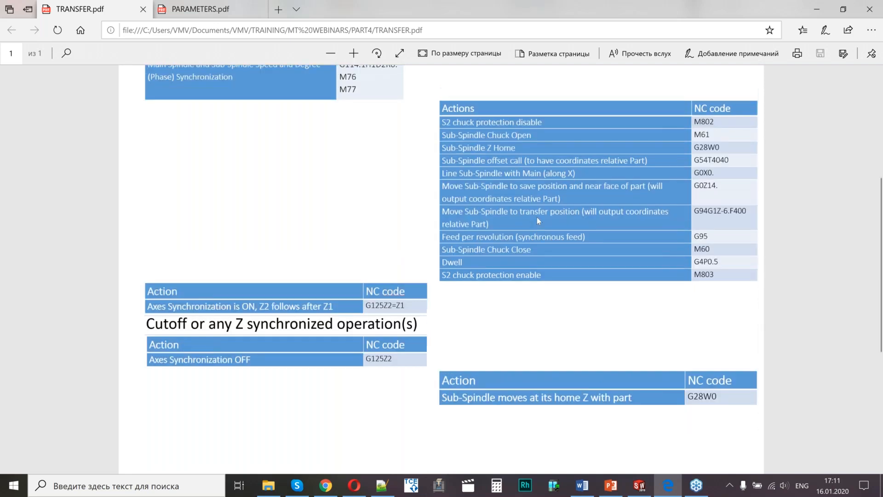
scroll(538, 221, "up", 3)
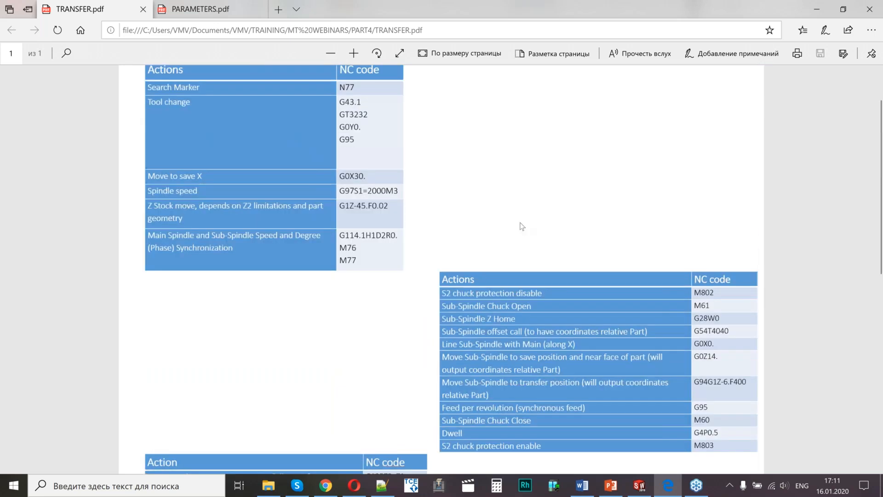
scroll(522, 227, "up", 1)
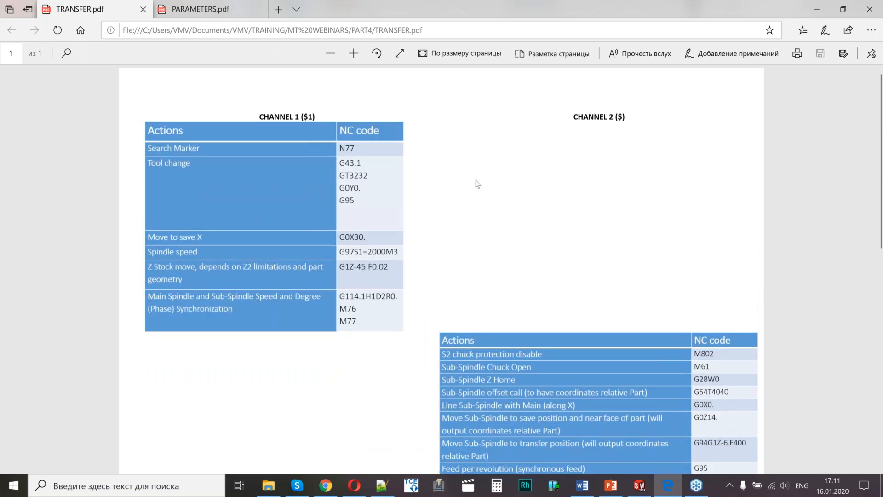
scroll(477, 184, "down", 1)
scroll(477, 184, "down", 3)
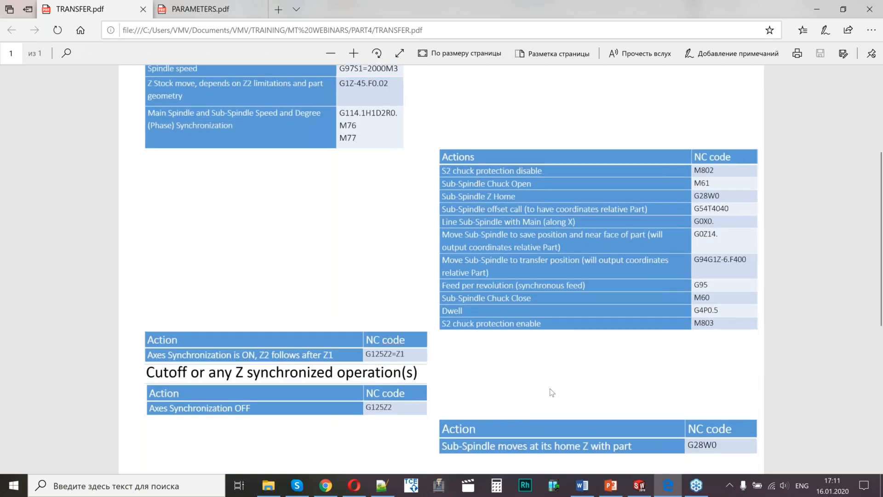
scroll(523, 366, "down", 1)
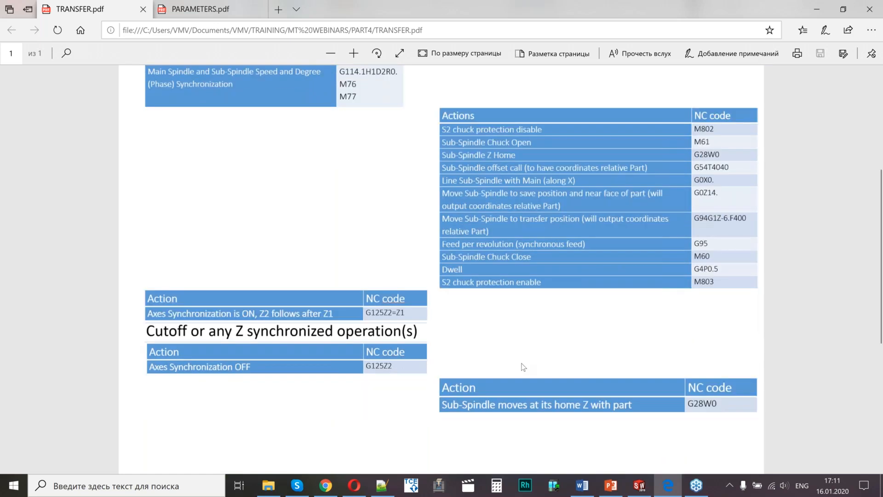
scroll(499, 354, "up", 5)
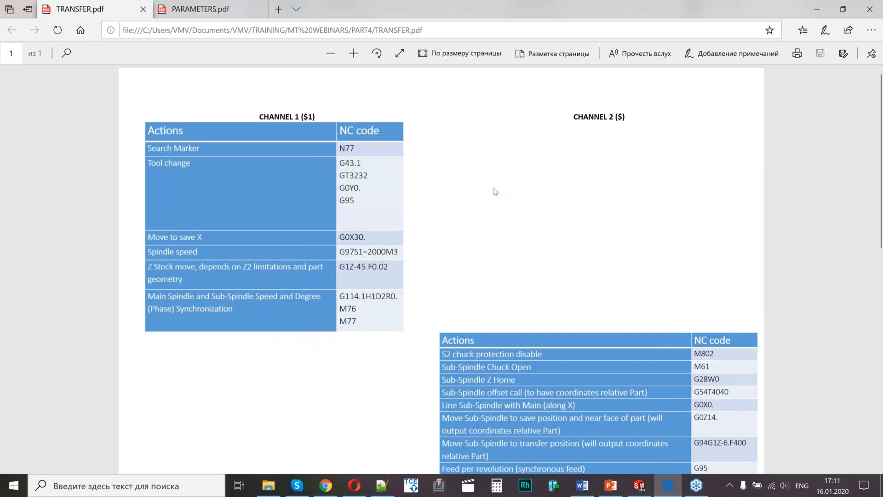
Examine the Channel 1 preparation and spindle synchronization actions in the transfer document, followed by the Channel 2 sub-spindle actions.
scroll(494, 191, "down", 1)
scroll(493, 192, "down", 1)
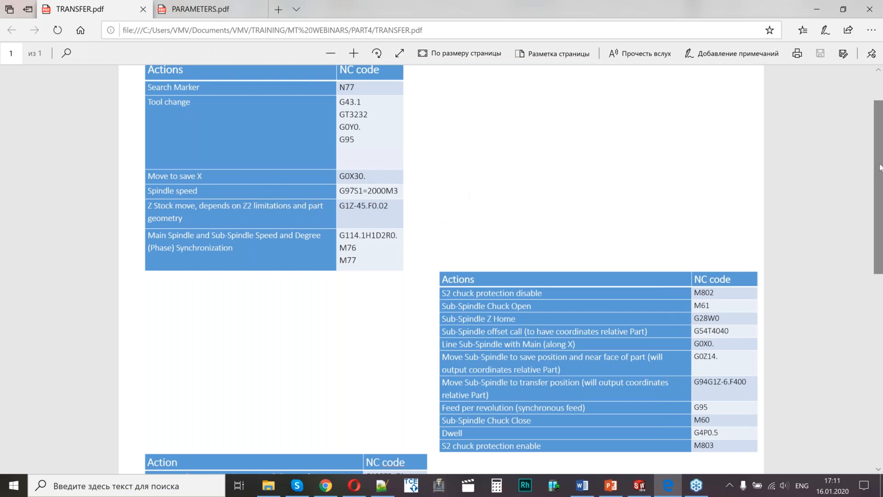
scroll(881, 159, "up", 2)
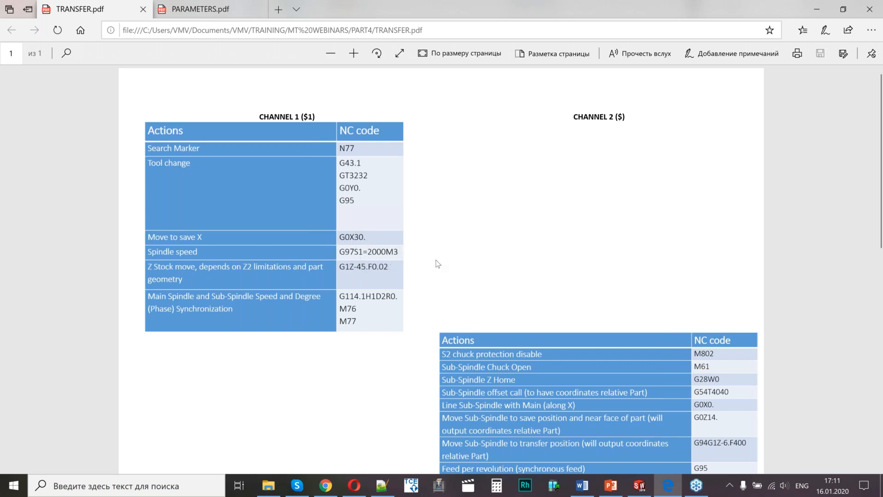
scroll(437, 263, "down", 3)
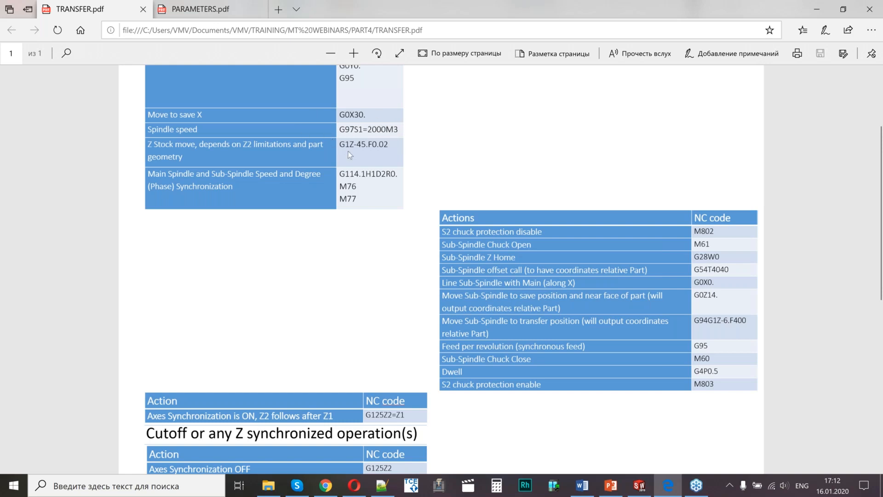
scroll(392, 176, "up", 2)
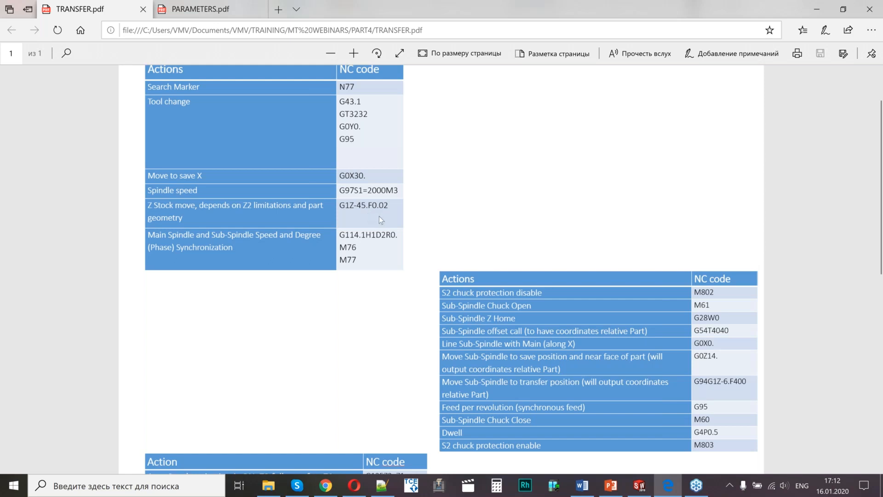
scroll(379, 216, "up", 2)
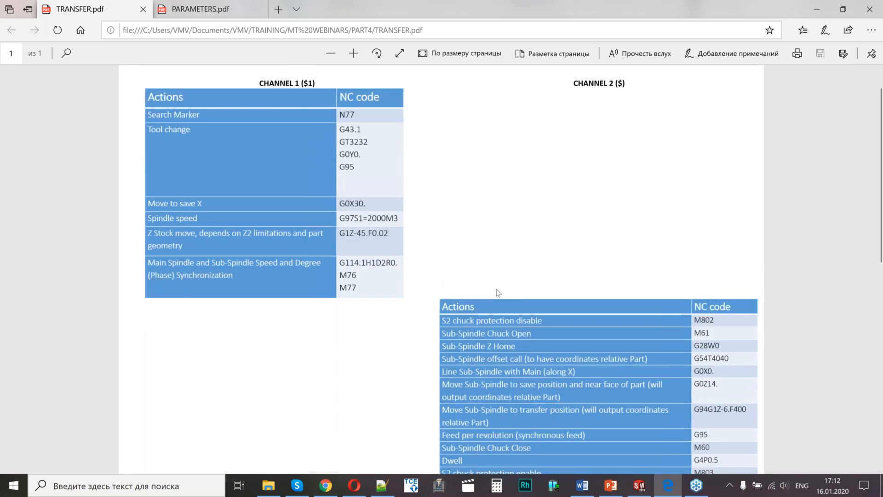
scroll(496, 289, "down", 1)
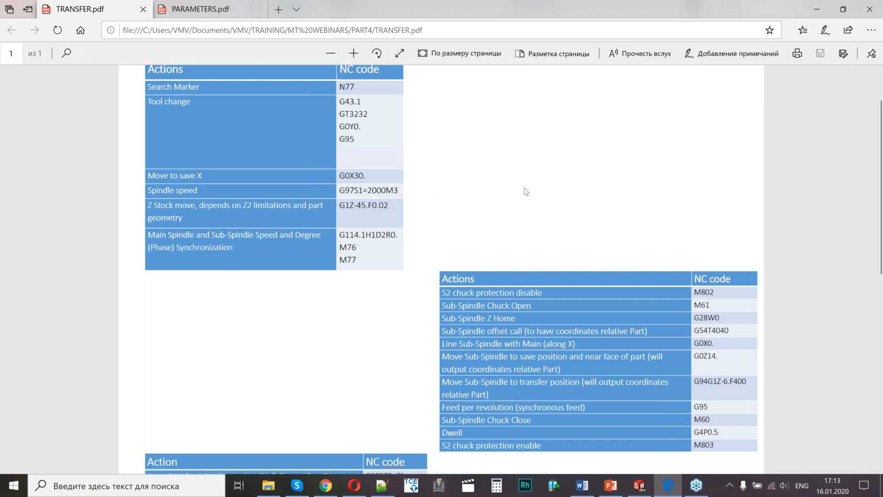
scroll(525, 191, "down", 4)
scroll(495, 206, "up", 3)
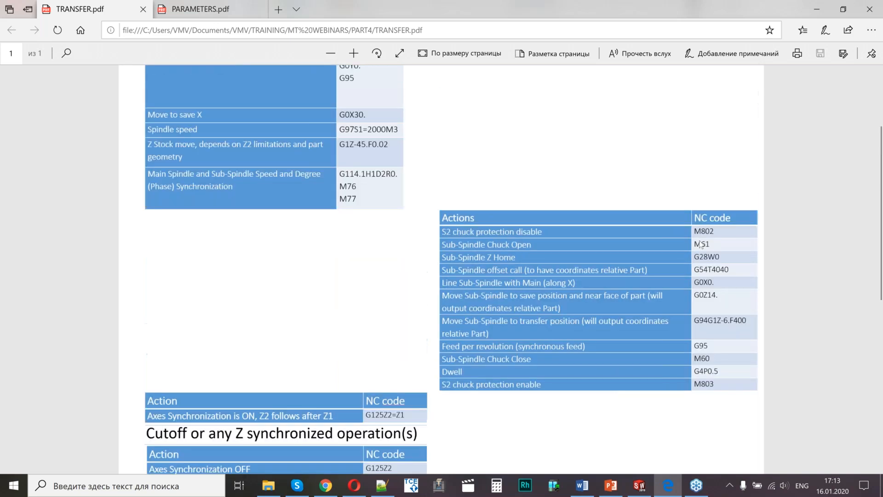
Examine the remaining Channel 2 sub-spindle actions, the axes synchronization on and off codes around cutoff, and the sub-spindle home move.
scroll(701, 244, "down", 1)
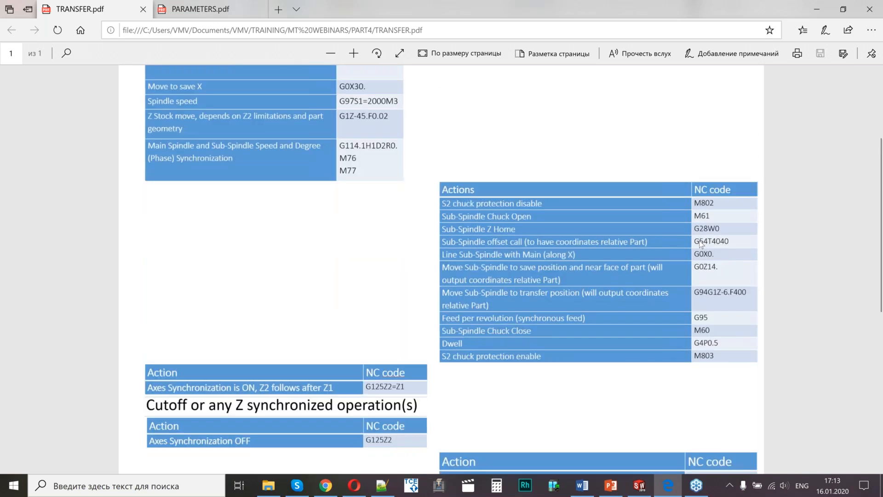
scroll(700, 244, "down", 1)
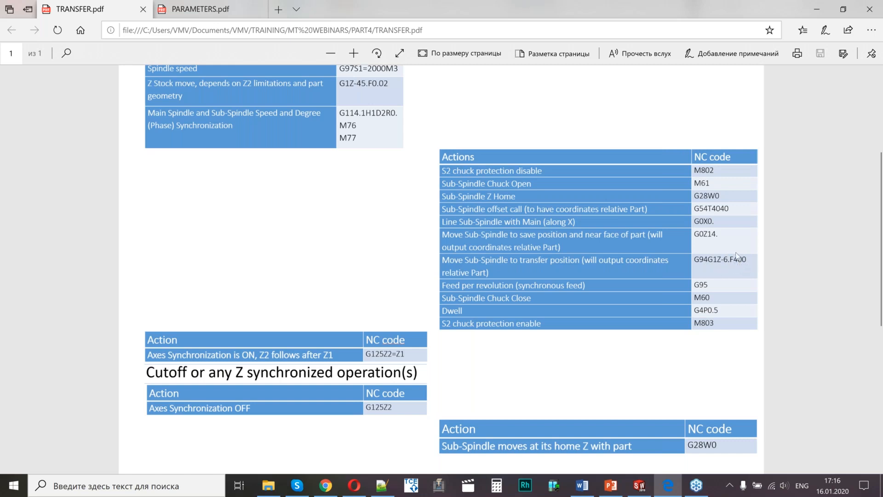
scroll(736, 256, "down", 3)
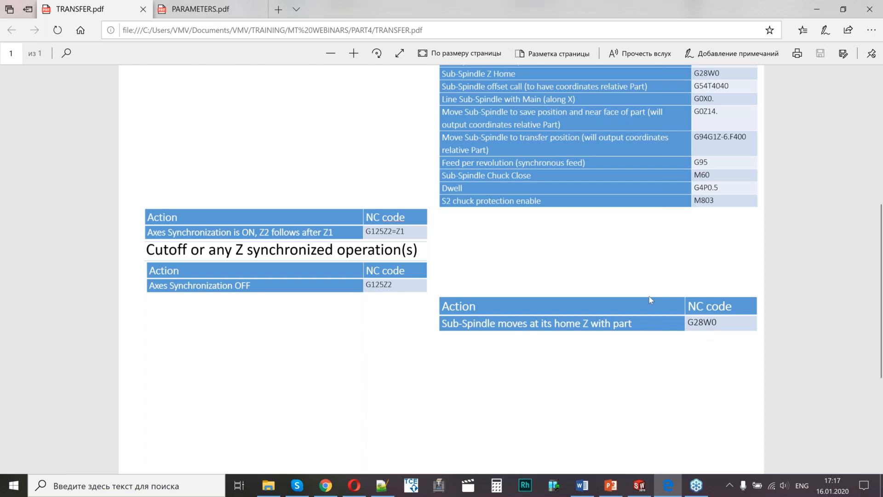
scroll(649, 297, "up", 6)
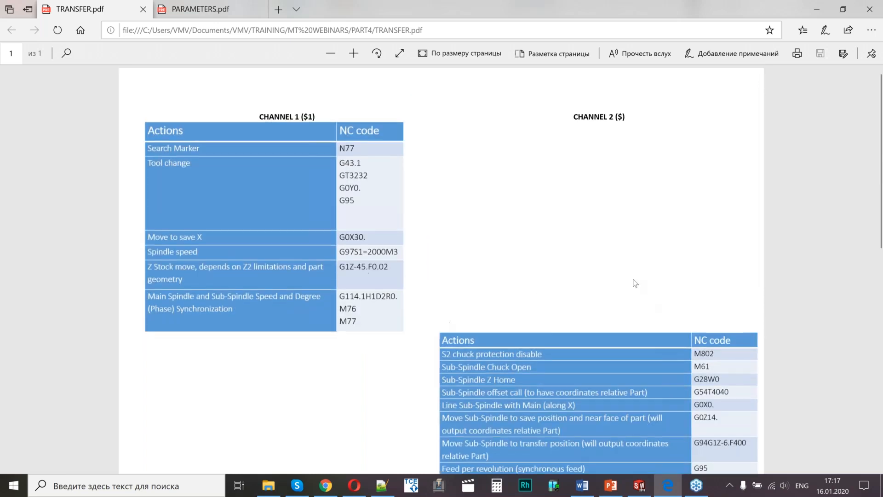
Switch to SOLIDWORKS and review the TR_contour turning and CUT_contour2 cut-off operations under GANG | MS.
left_click(633, 487)
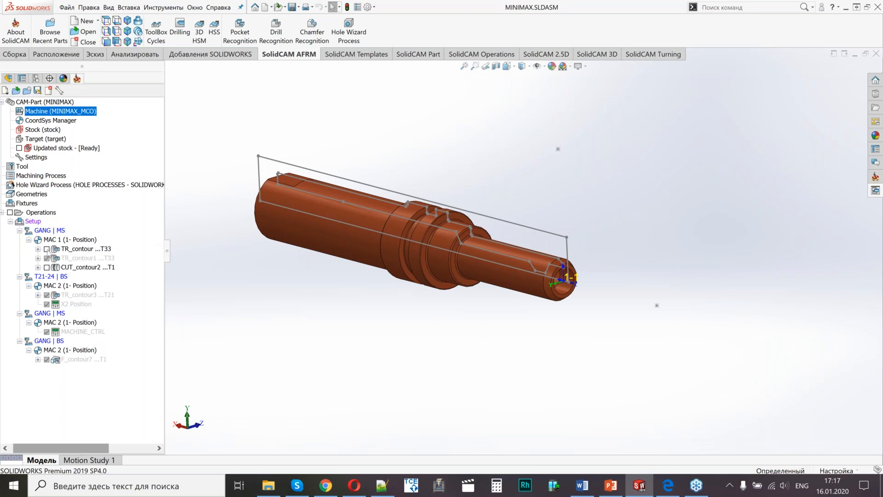
left_click(48, 251)
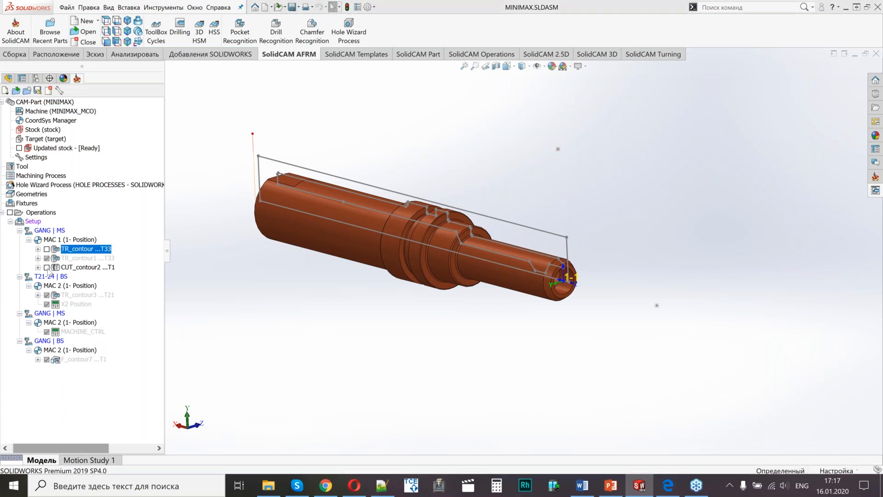
left_click(47, 270)
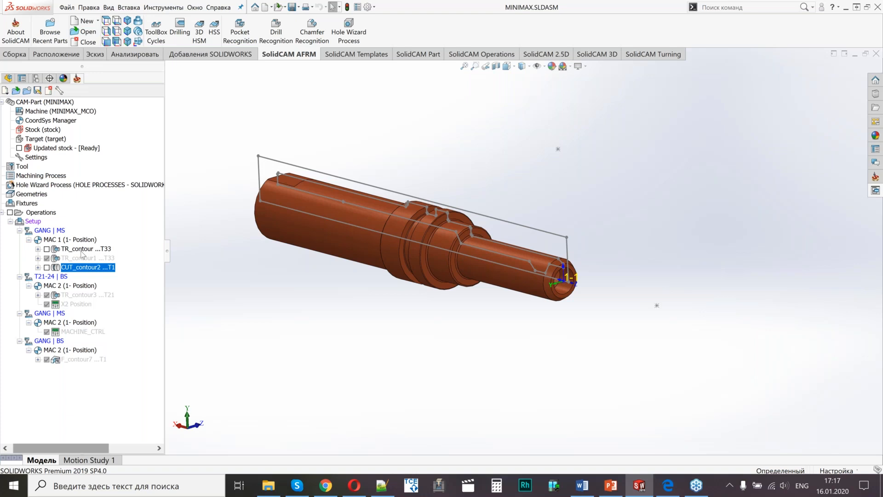
left_click(86, 250)
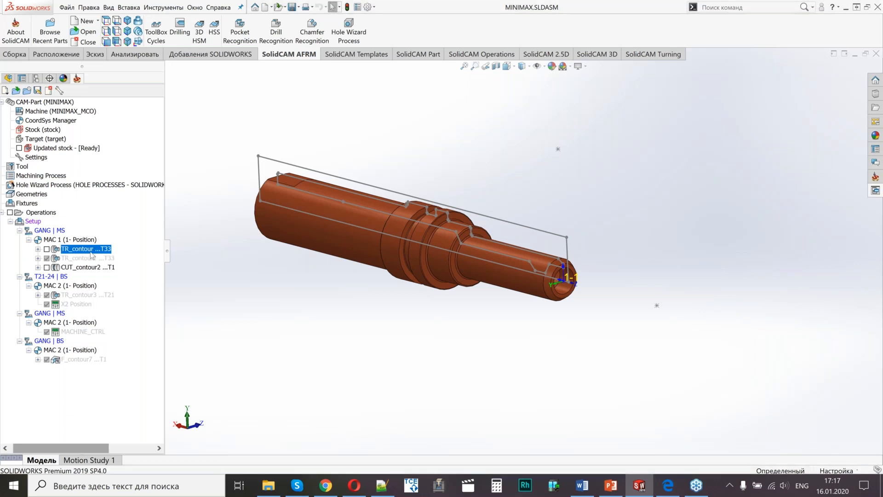
right_click(89, 250)
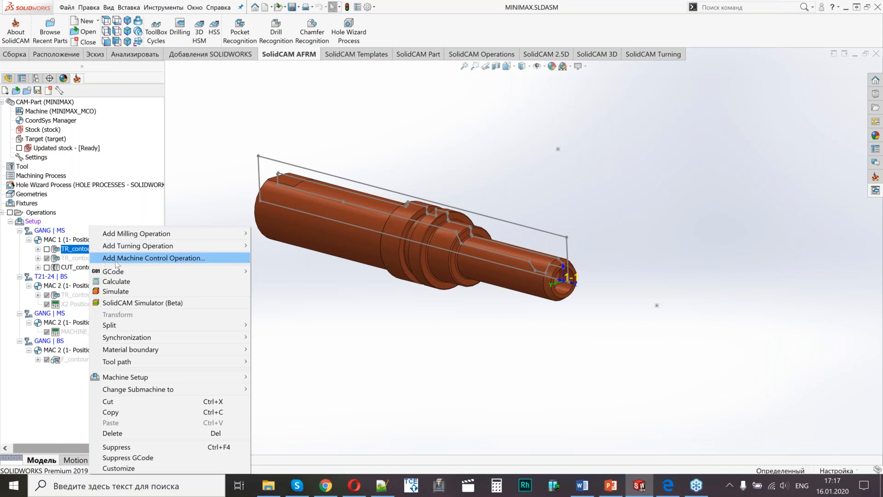
left_click(335, 289)
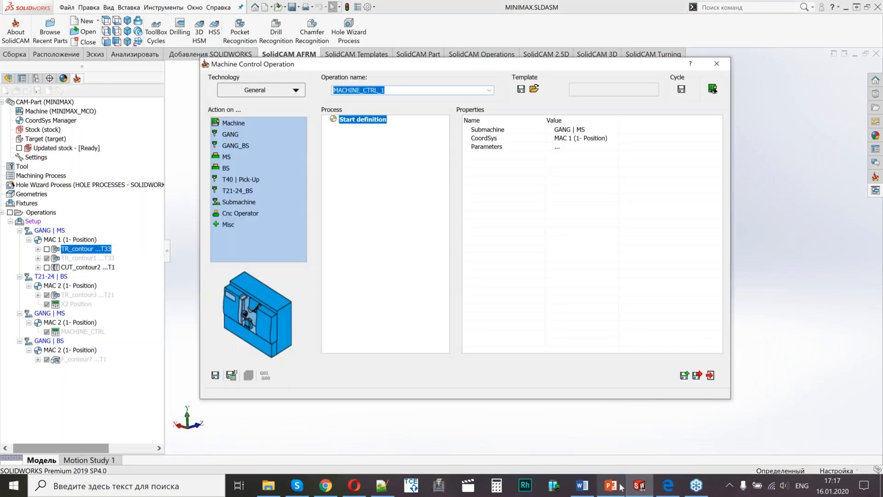
left_click(621, 486)
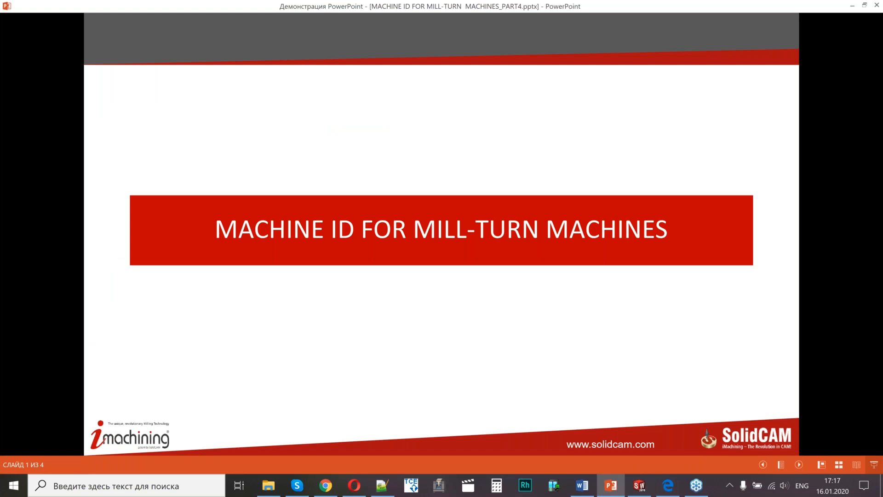
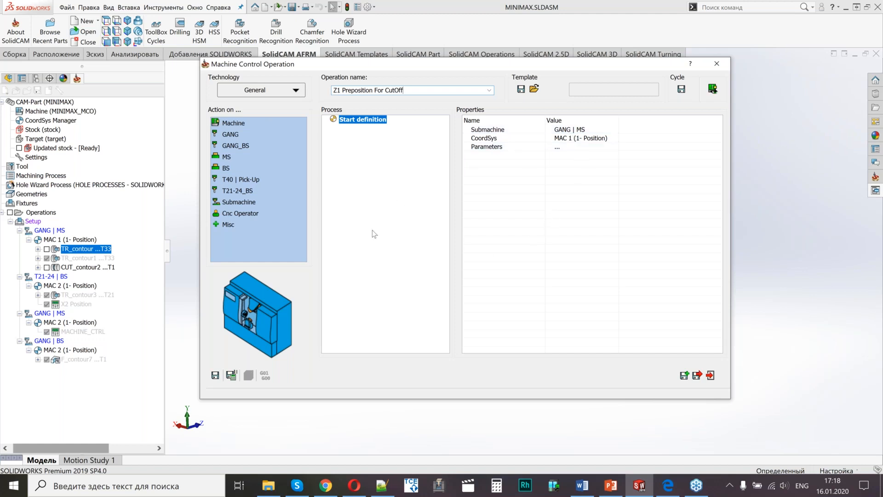
left_click(710, 375)
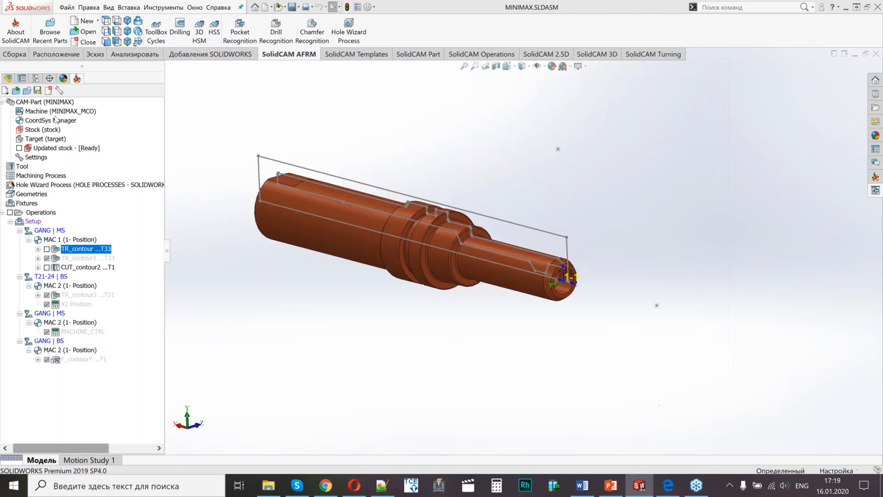
Open the MINIMAX_MCO machine definition, compare the submachines assigned to channels $1 and $2, and close it.
left_click(57, 118)
double_click(57, 117)
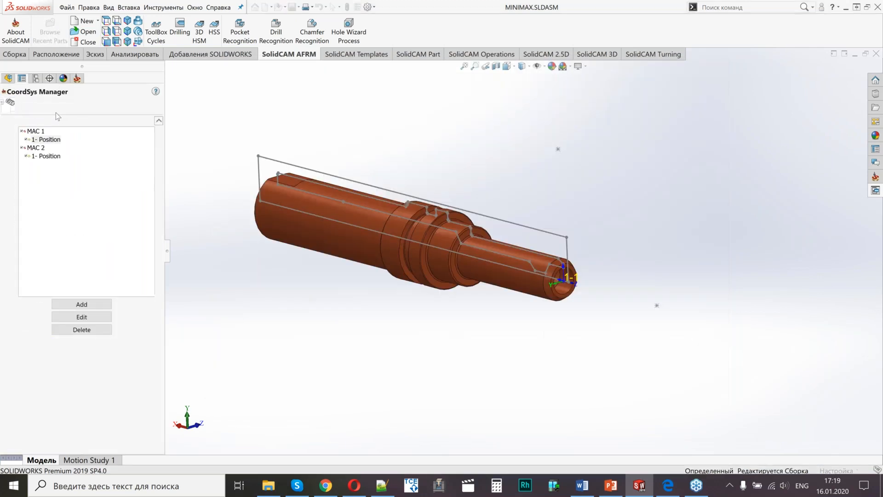
left_click(5, 106)
left_click(69, 112)
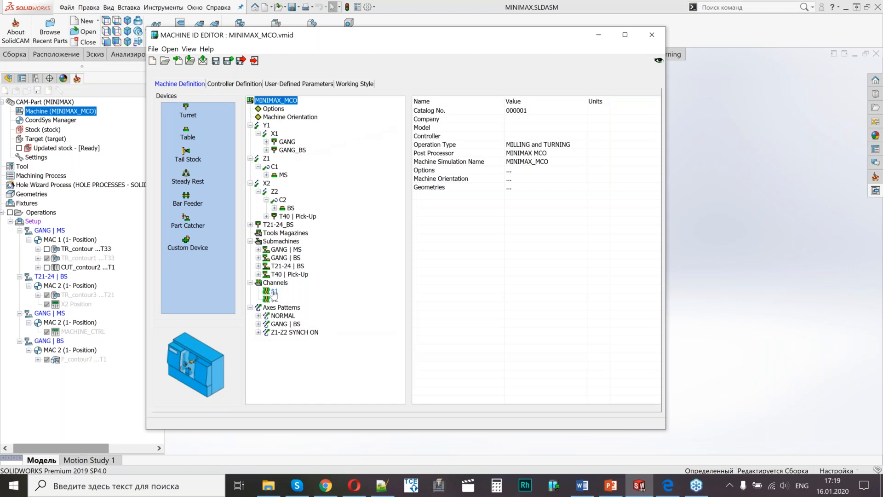
left_click(275, 292)
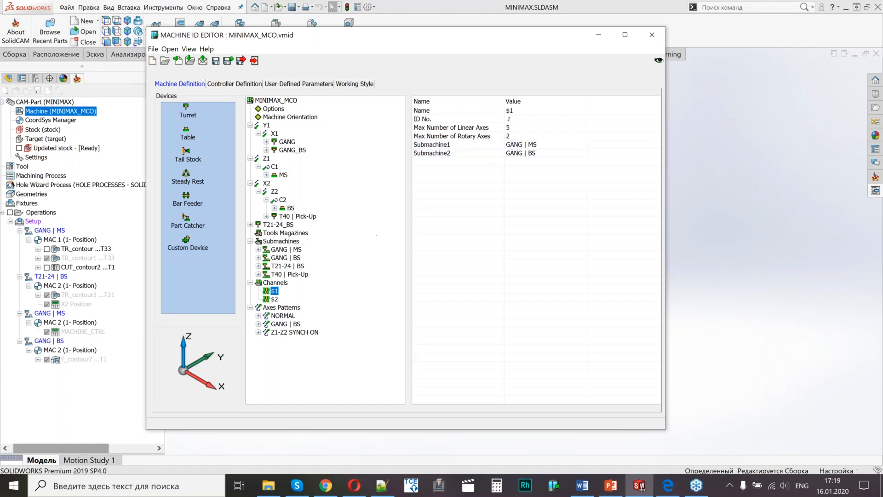
left_click(274, 299)
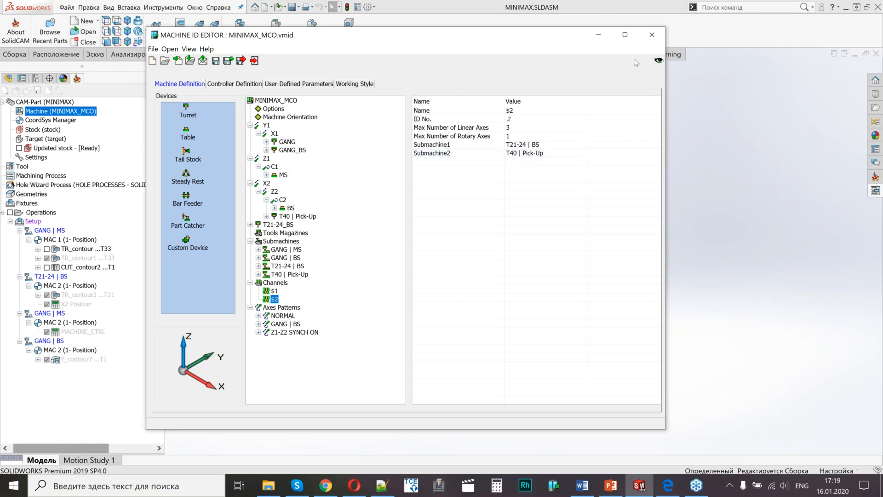
left_click(651, 36)
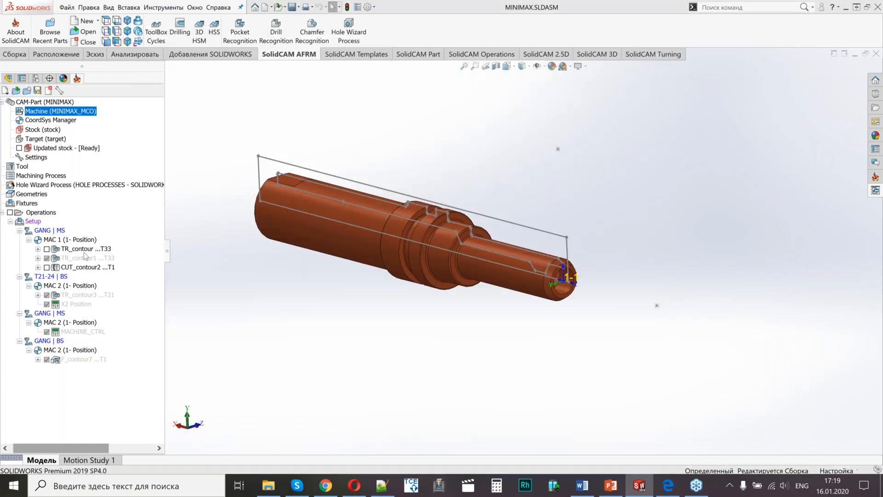
Add a machine control operation named "Z1 Preposition For CutOff" after TR_contour, and include a GANG action in its process.
left_click(84, 249)
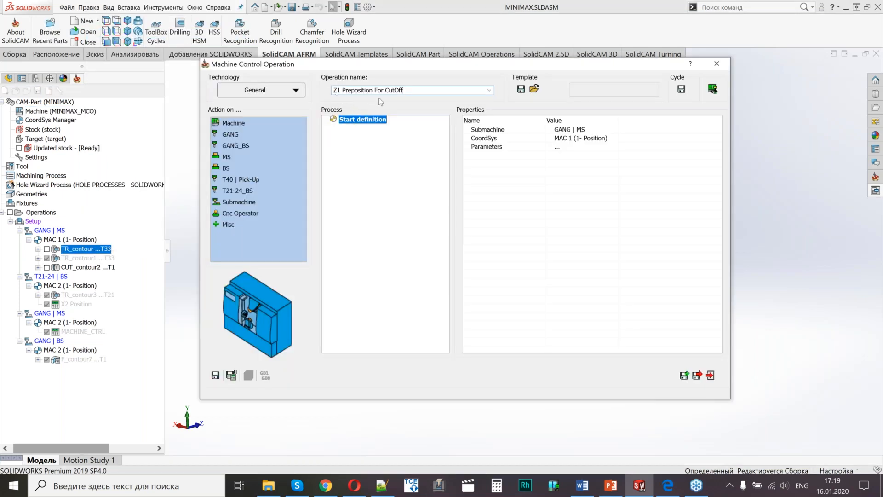
left_click(557, 131)
double_click(230, 134)
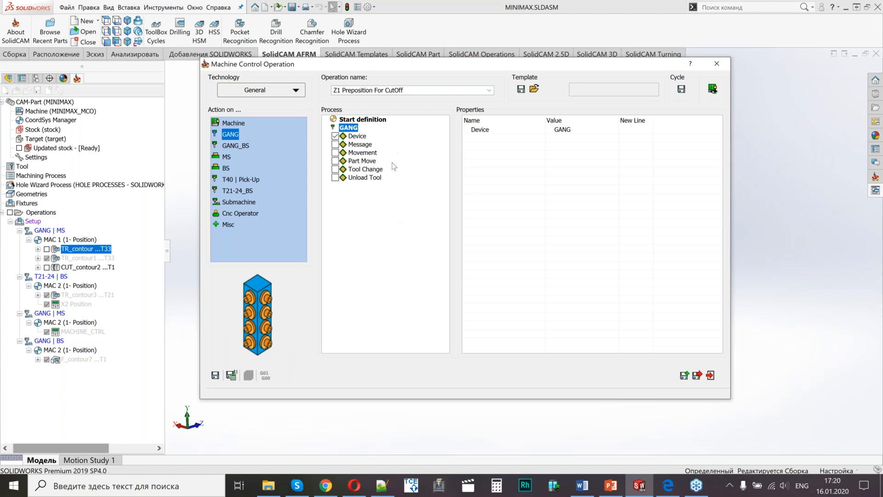
Add a Tool Change to the GANG action and assign turning tool 1 at GANG station 31A.
double_click(349, 171)
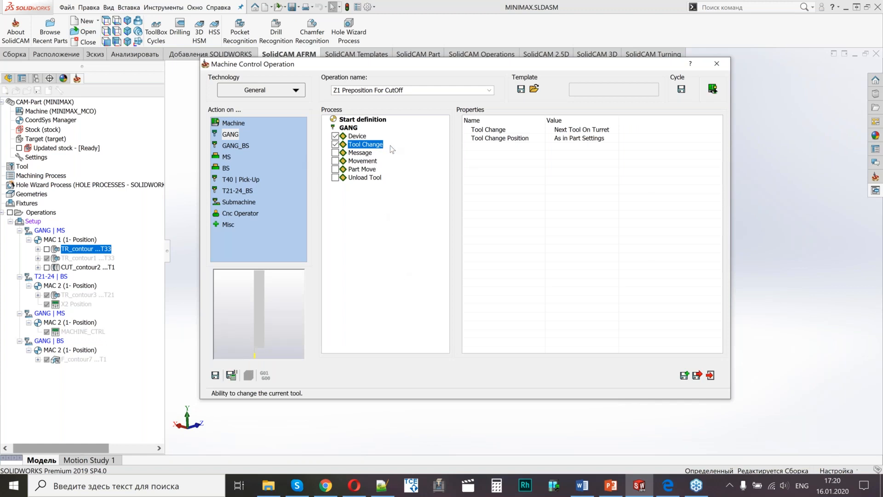
left_click(598, 130)
left_click(613, 131)
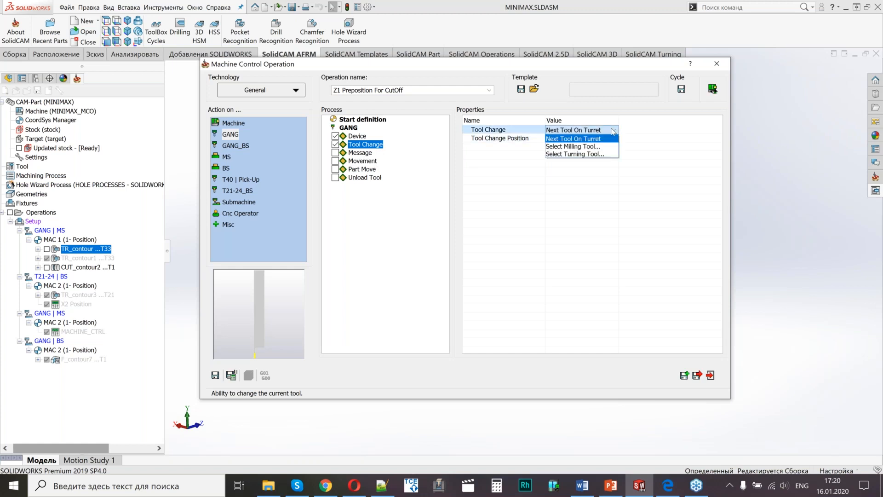
left_click(589, 154)
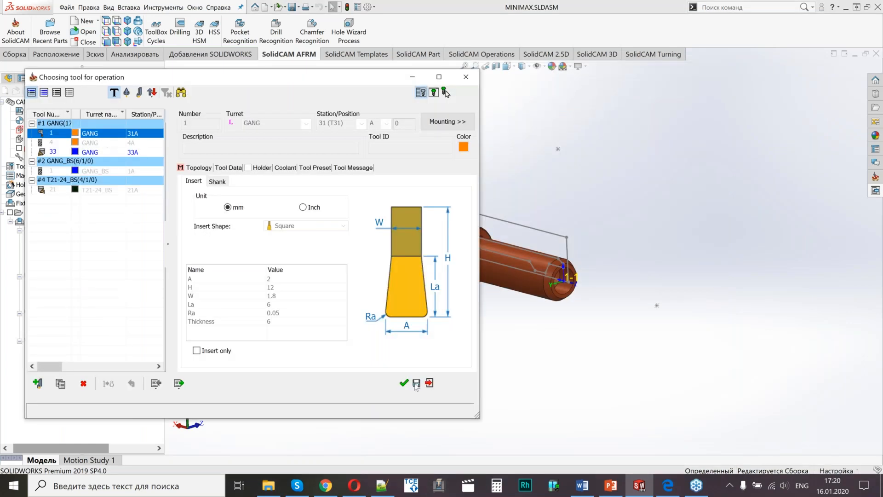
left_click(404, 383)
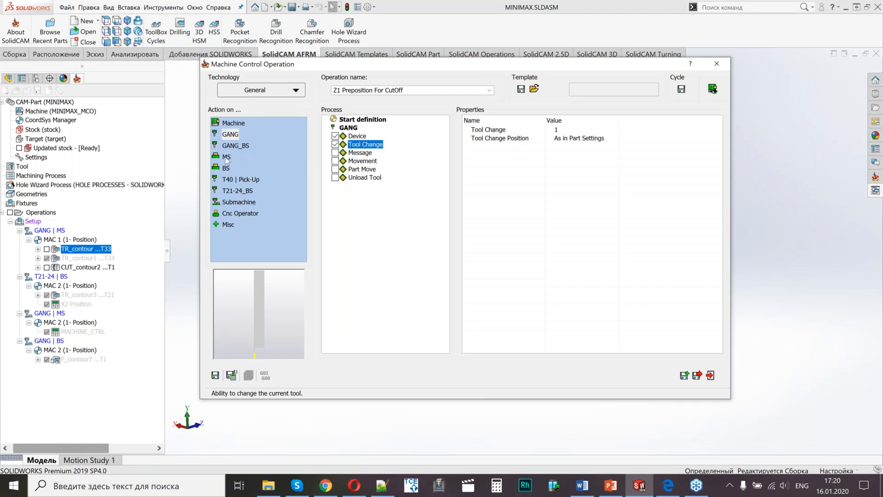
Add an MS action with Rotation enabled and set the spindle spin to 500 RPM.
left_click(225, 157)
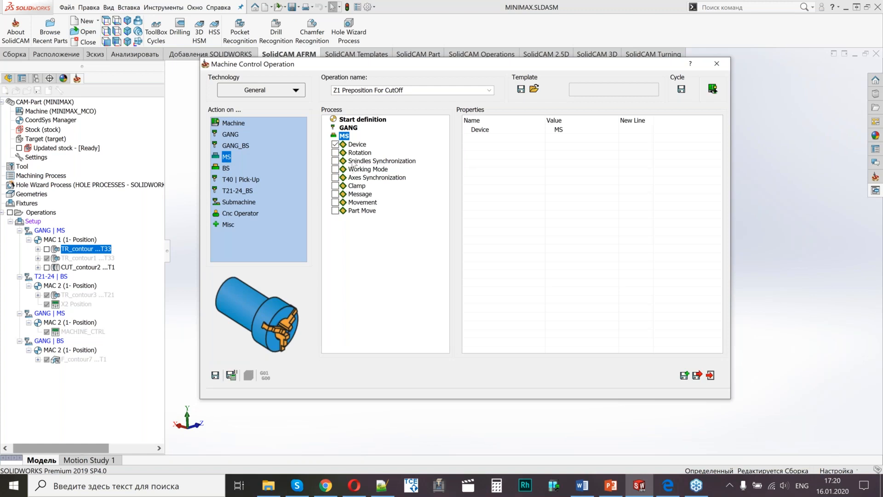
left_click(336, 153)
left_click(567, 137)
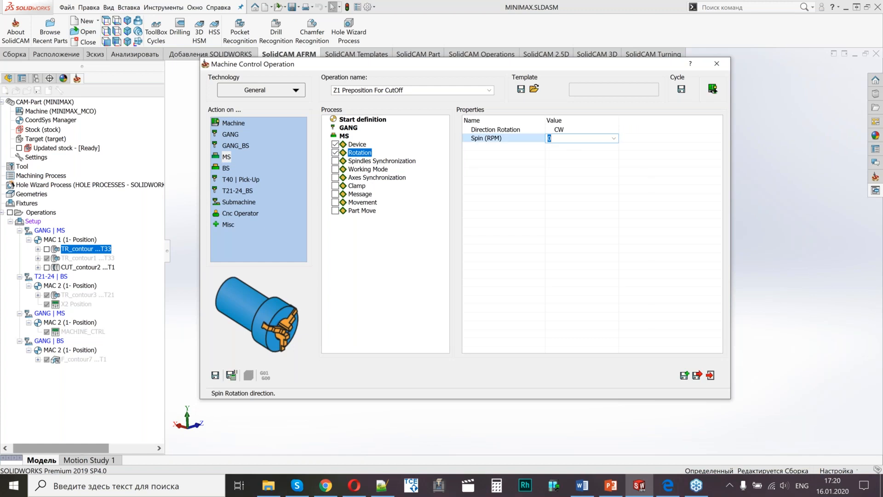
type("500")
left_click(570, 184)
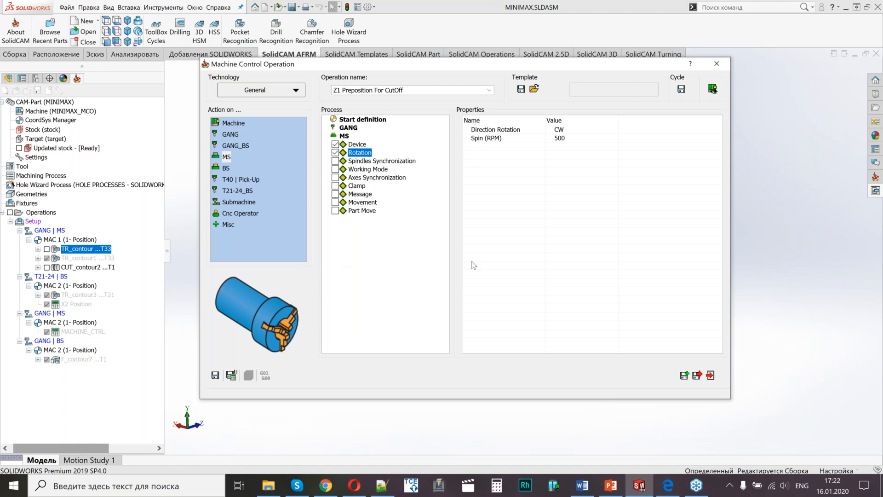
left_click(240, 202)
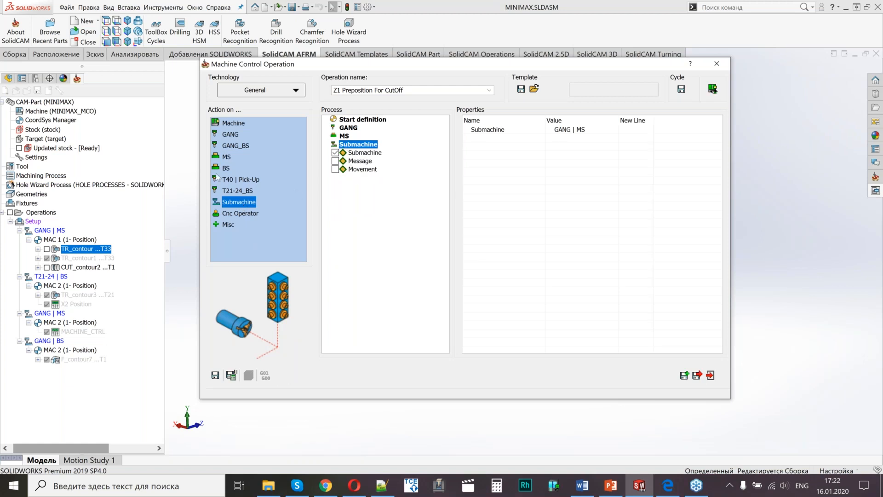
right_click(349, 146)
left_click(372, 185)
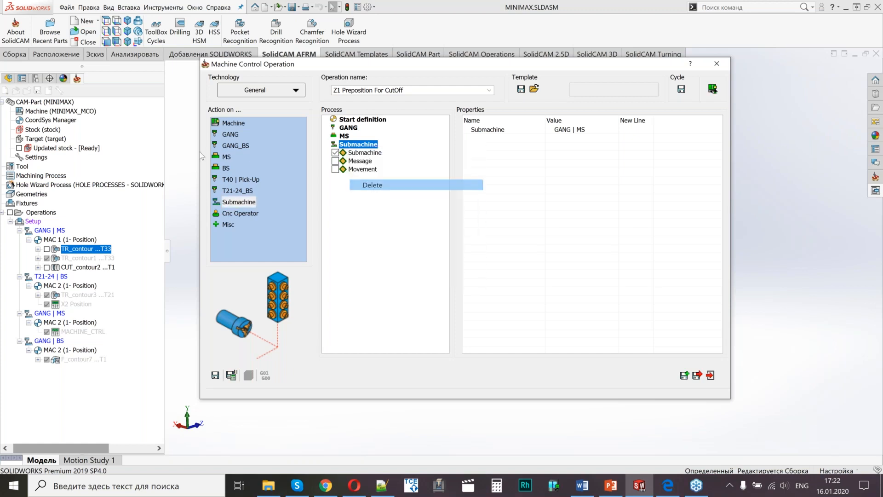
left_click(209, 134)
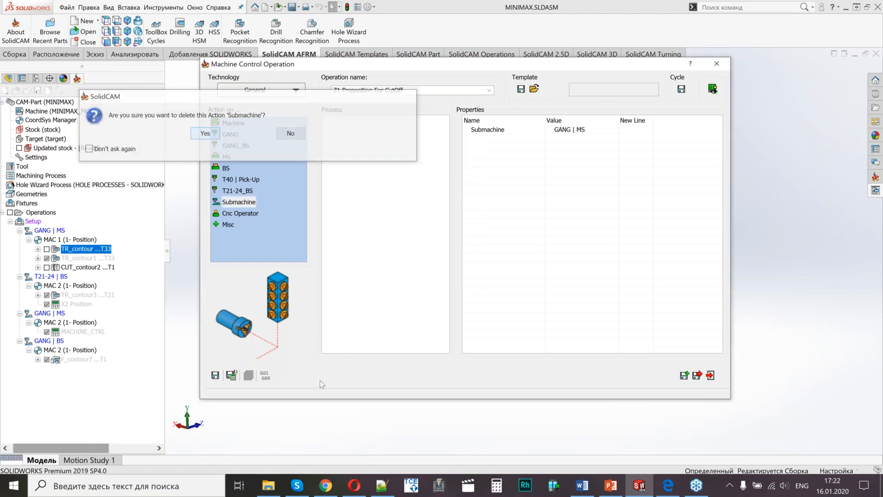
Save and calculate the operation, and add a Submachine action for GANG | MS with Movement enabled.
left_click(232, 375)
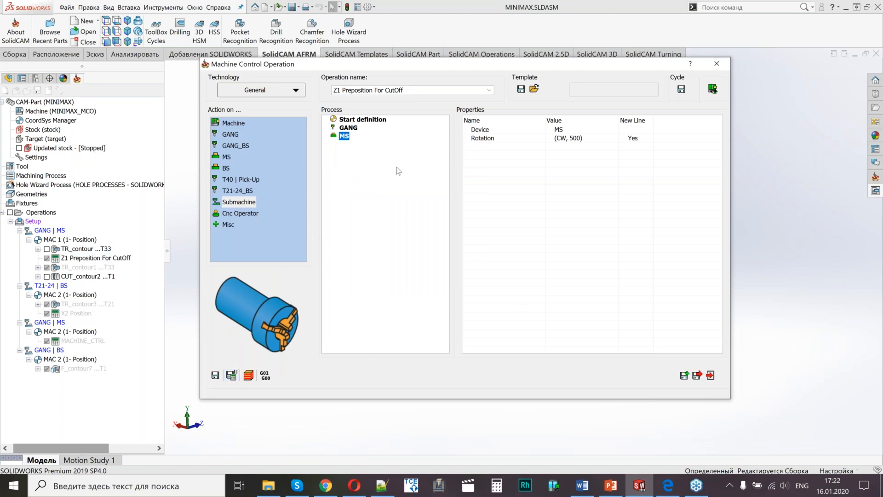
double_click(239, 202)
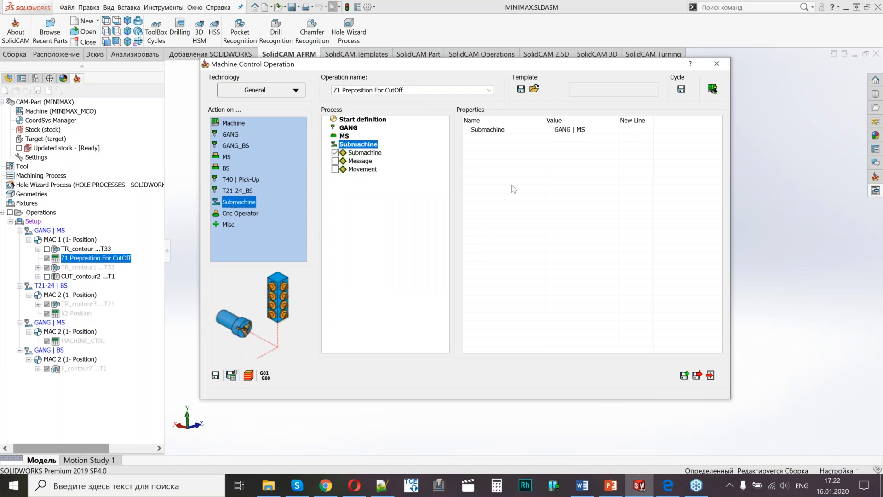
left_click(335, 169)
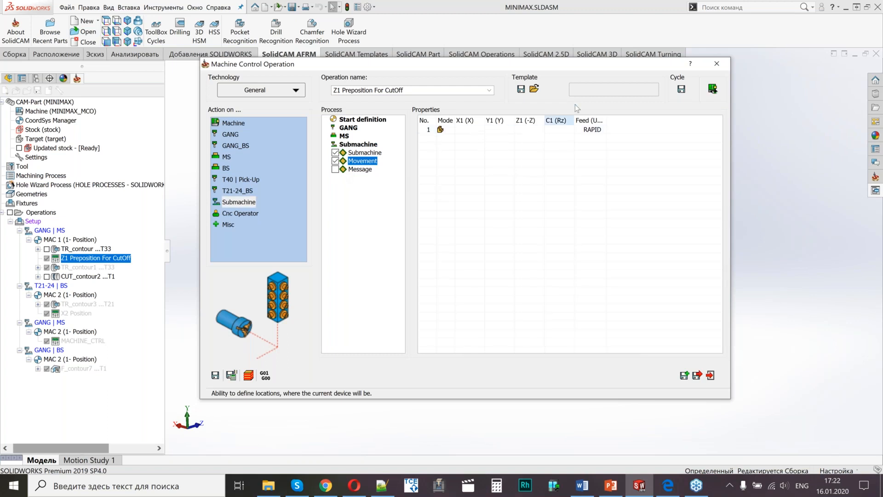
Open the machine preview for the Z1 Preposition For CutOff movement and examine the workpiece around MAC 1.
left_click_drag(537, 66, 535, 56)
left_click(437, 123)
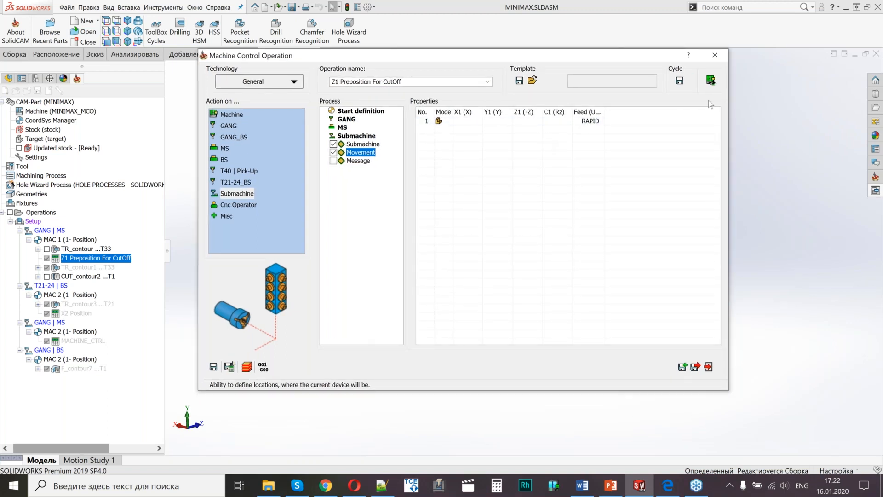
left_click(712, 81)
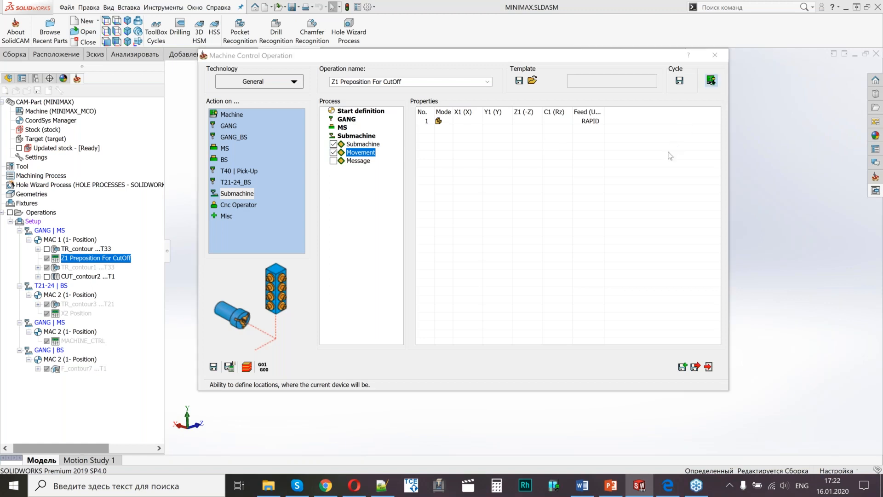
left_click_drag(566, 189, 540, 177)
scroll(533, 283, "up", 5)
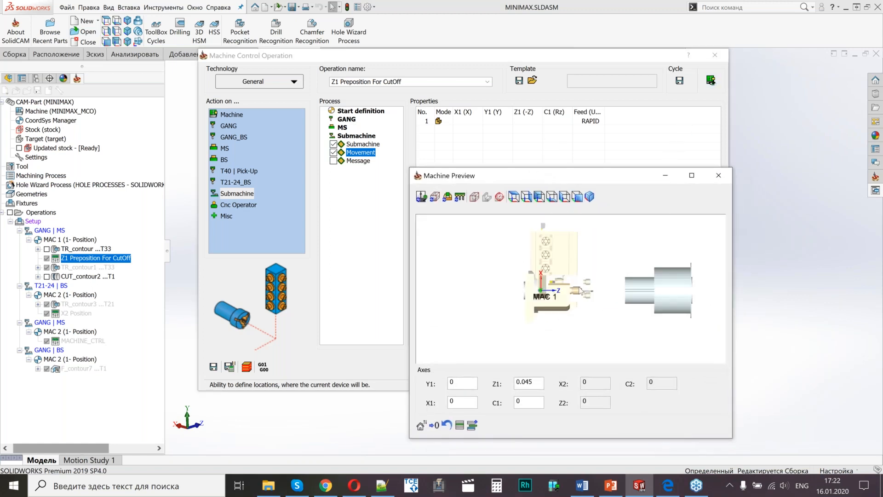
scroll(534, 283, "up", 3)
scroll(523, 310, "up", 3)
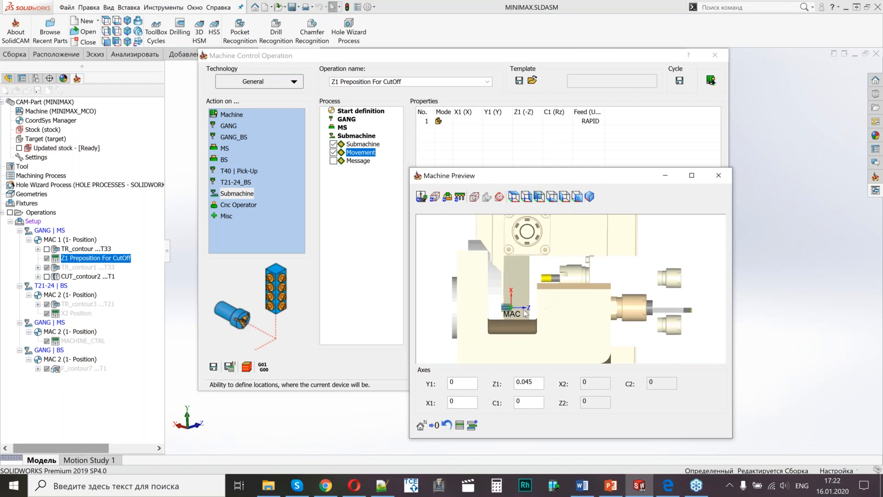
scroll(524, 311, "down", 2)
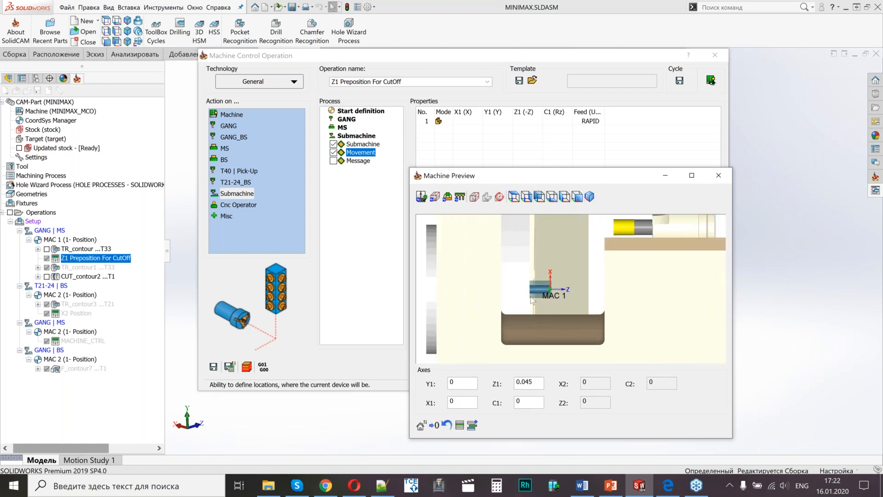
scroll(537, 298, "down", 4)
Examine the gang tools and spindles from an angle in the machine preview, then restore the flat X-Z view around MAC 1.
middle_click_drag(606, 293, 579, 256)
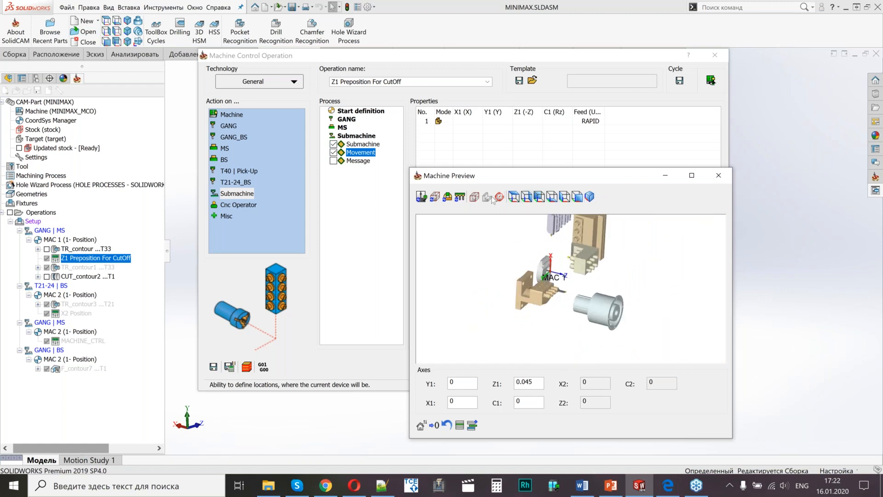
scroll(557, 279, "up", 5)
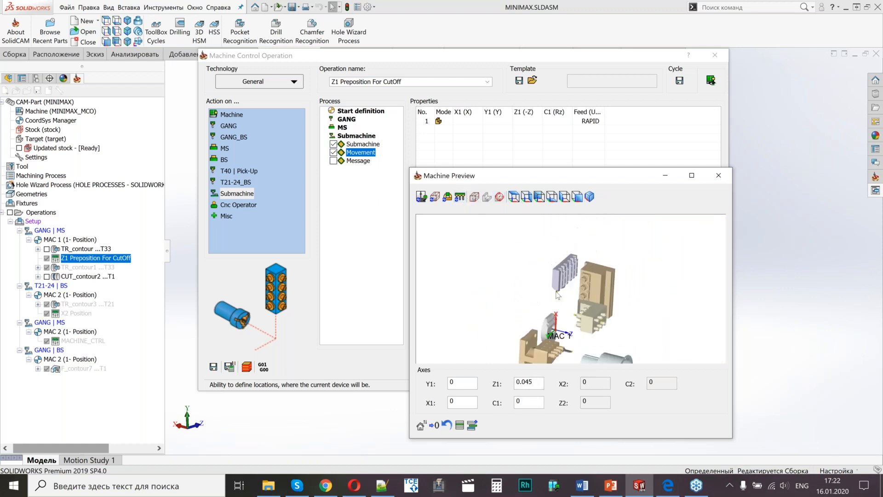
scroll(552, 271, "down", 2)
scroll(543, 259, "down", 5)
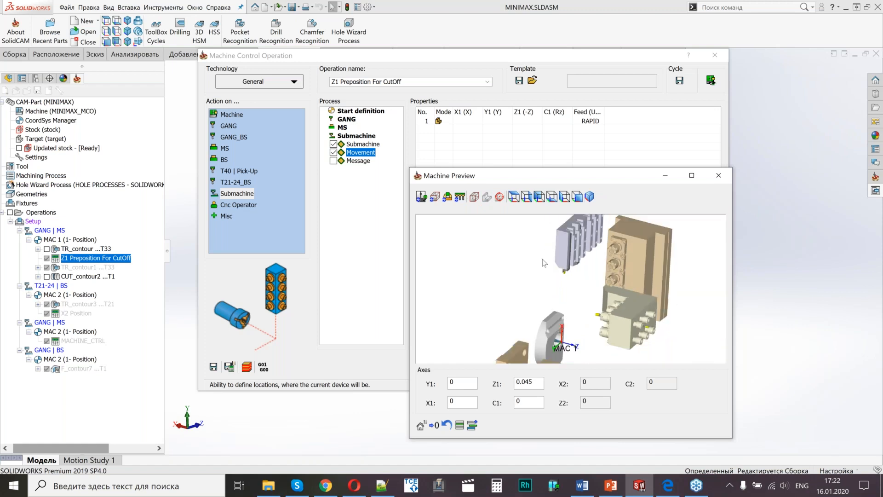
scroll(564, 294, "up", 3)
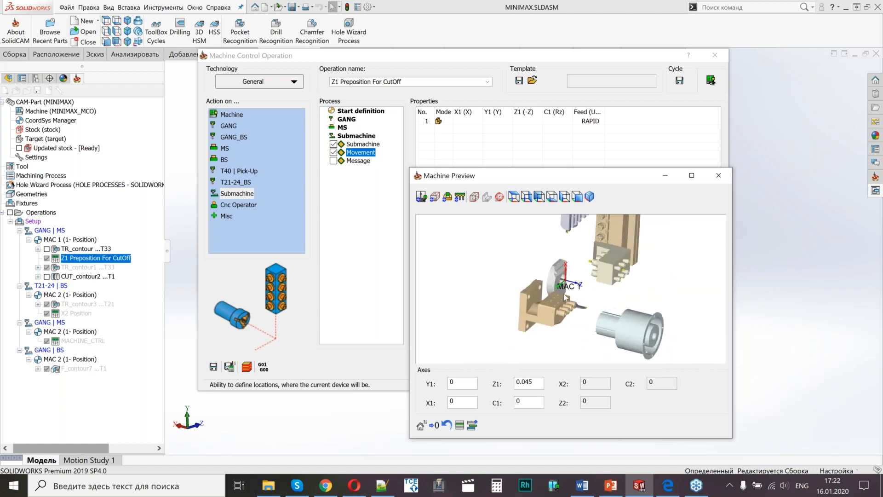
left_click(577, 196)
scroll(587, 258, "up", 5)
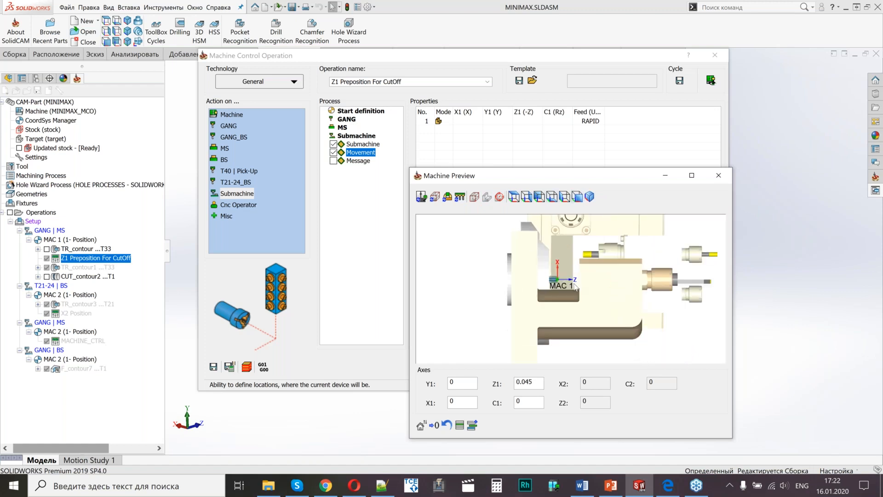
scroll(582, 273, "up", 2)
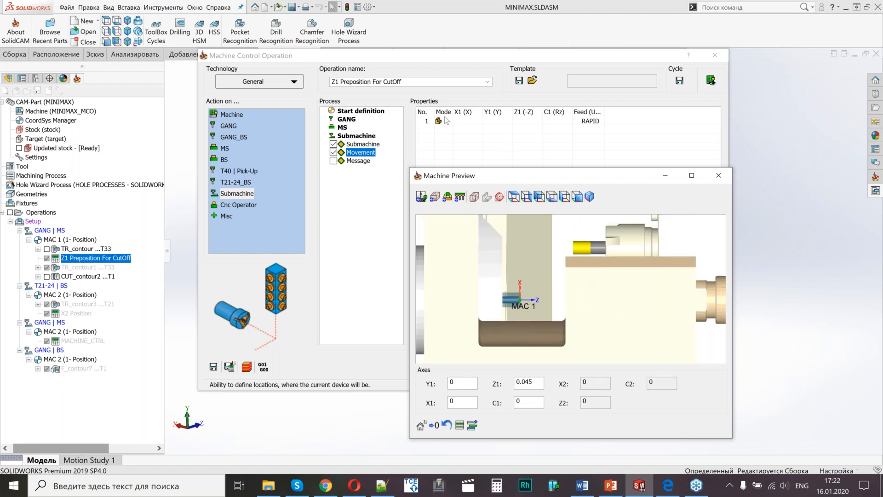
Set X1 of the first rapid movement line to 5 and check the cutoff tool above the stock.
left_click(469, 122)
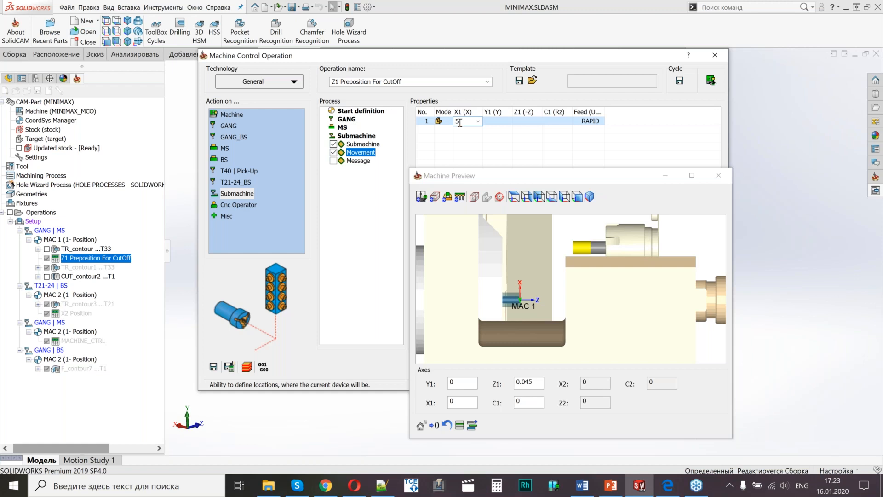
key("Return")
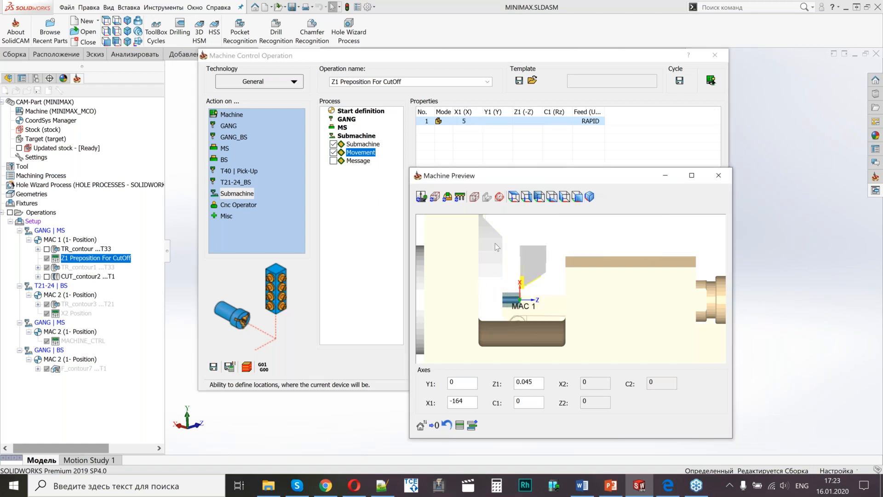
scroll(522, 285, "up", 5)
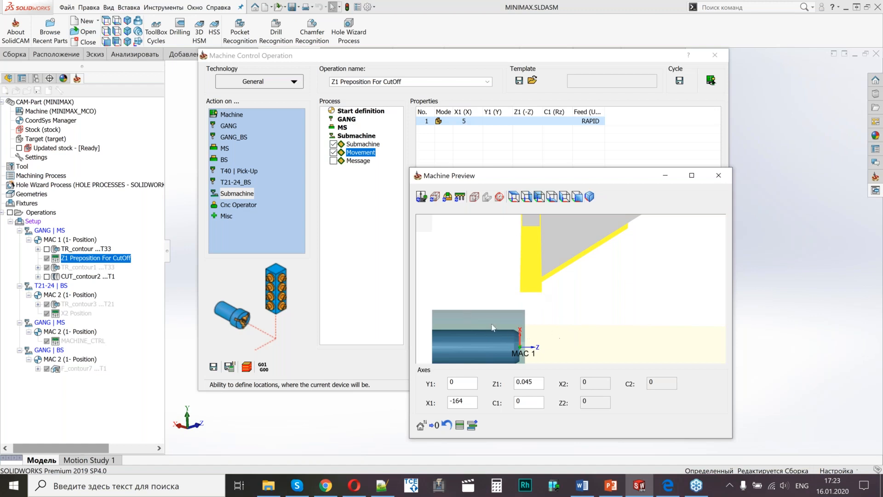
Add a second movement line with Z1 set to -33.
left_click(426, 132)
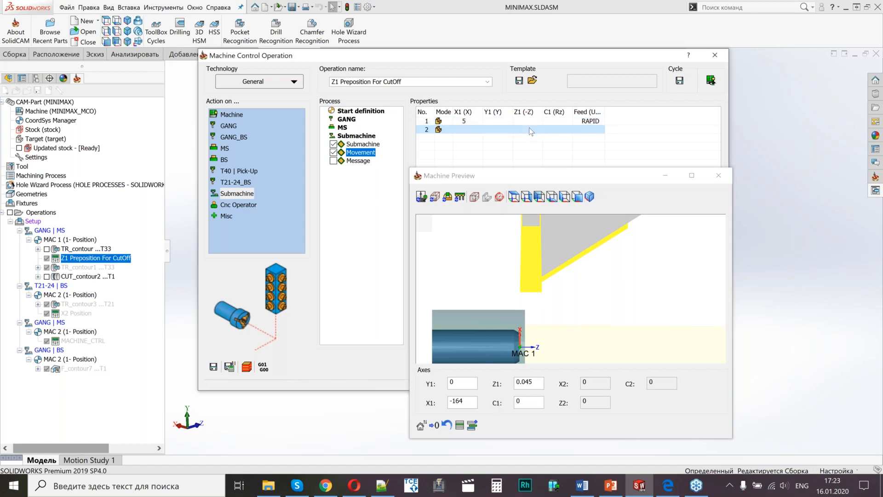
left_click(528, 257)
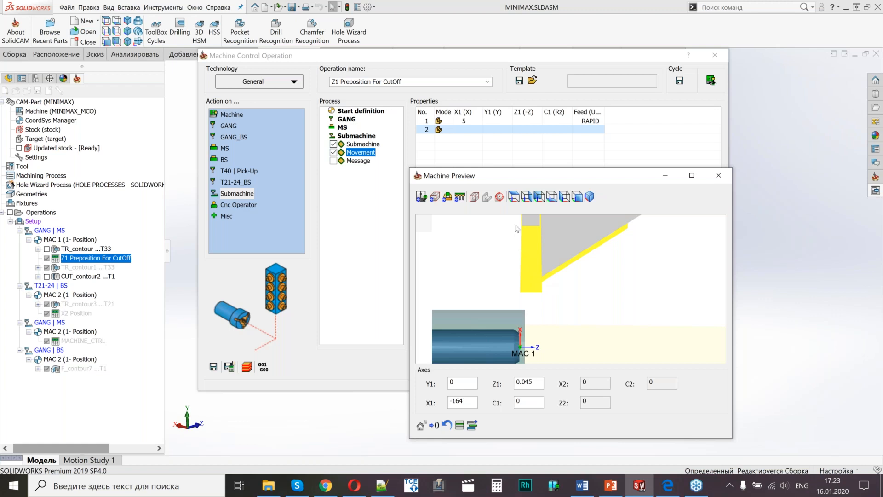
left_click(531, 130)
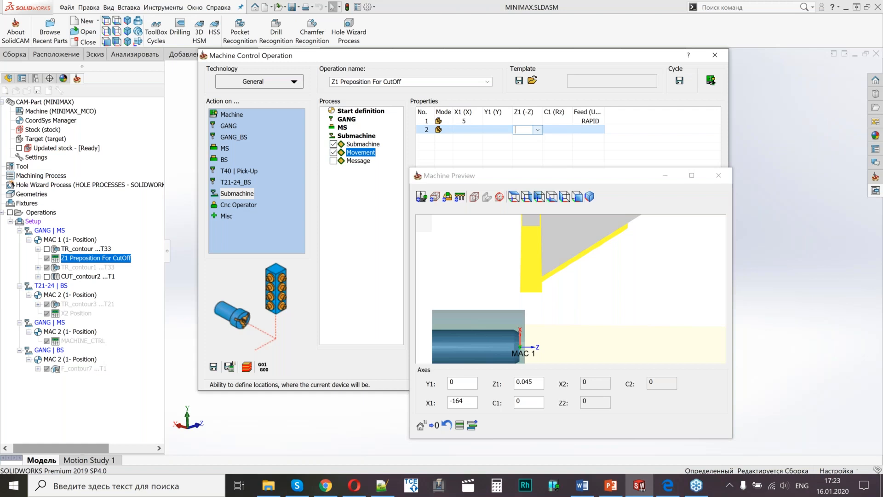
key("Return")
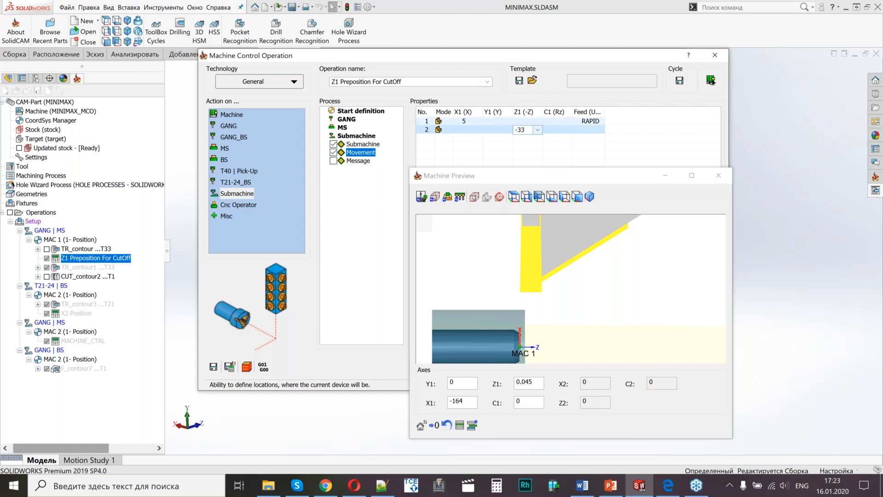
left_click(532, 285)
Examine the cutoff tool's position relative to the advanced part in the machine preview, from an angle and in the flat X-Z view.
scroll(559, 284, "down", 4)
scroll(563, 295, "up", 2)
scroll(562, 295, "down", 5)
scroll(562, 296, "down", 3)
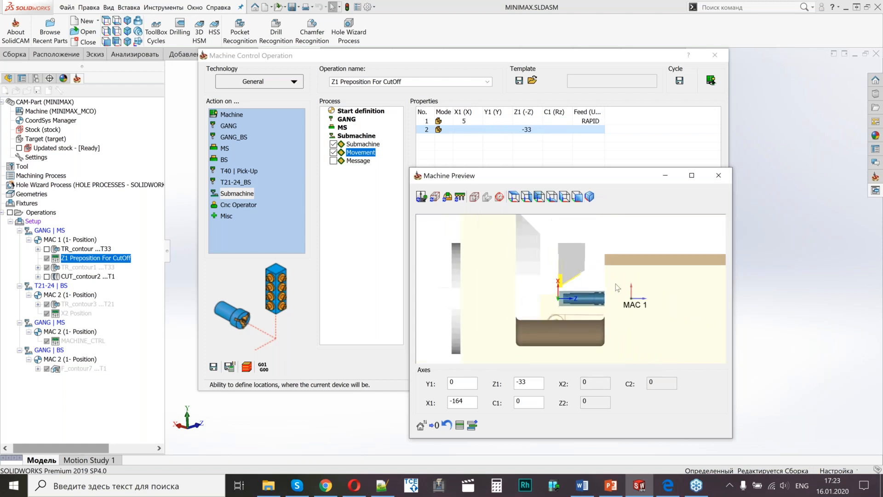
mouse_move(605, 290)
middle_mouse_down()
mouse_move(605, 298)
mouse_move(554, 291)
middle_mouse_up()
scroll(611, 274, "down", 3)
scroll(611, 274, "down", 3)
scroll(552, 290, "up", 3)
scroll(551, 288, "up", 2)
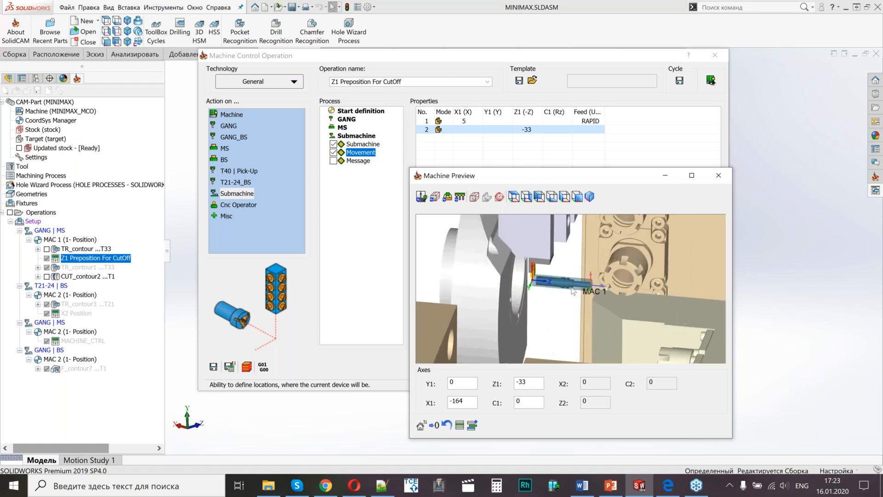
scroll(563, 288, "up", 2)
scroll(557, 289, "up", 4)
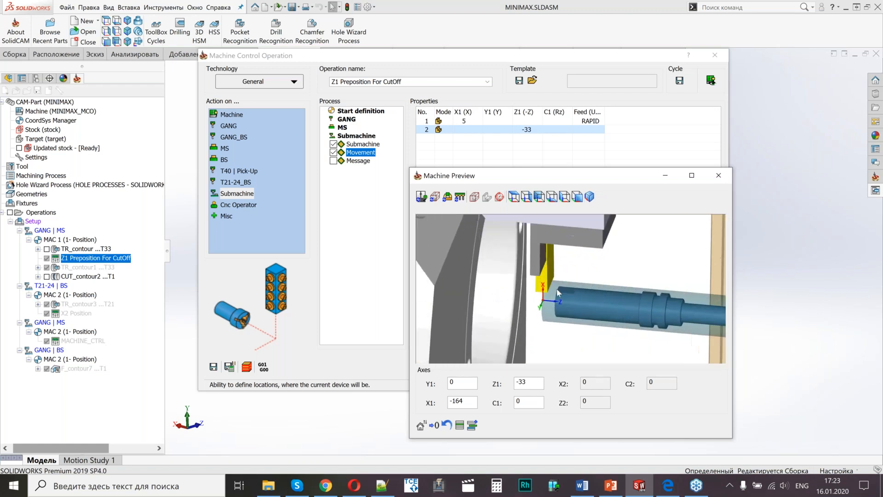
left_click(577, 199)
scroll(566, 257, "up", 5)
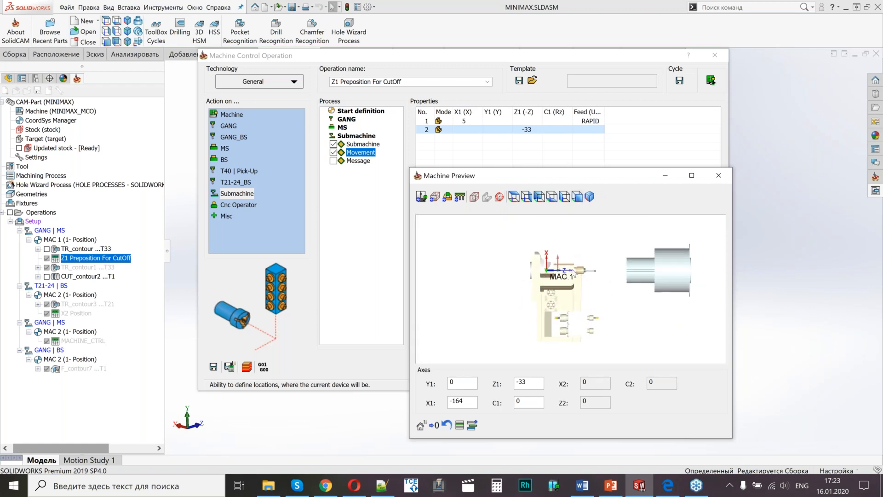
scroll(541, 289, "up", 5)
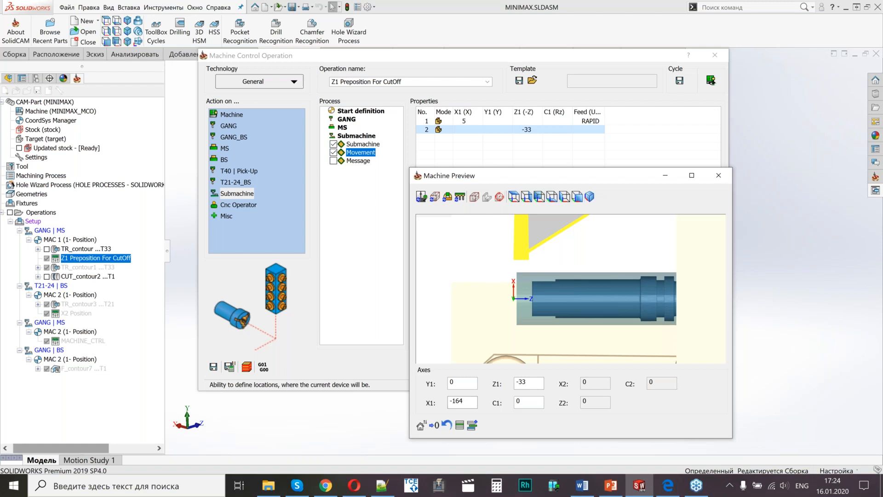
Jog the X1 axis in the machine preview, ending at -160, and inspect the tool's clearance above the part.
left_click(466, 403)
scroll(466, 403, "down", 7)
scroll(466, 403, "up", 4)
scroll(466, 403, "down", 4)
scroll(466, 402, "up", 8)
scroll(466, 402, "down", 6)
scroll(465, 401, "up", 1)
scroll(466, 401, "up", 8)
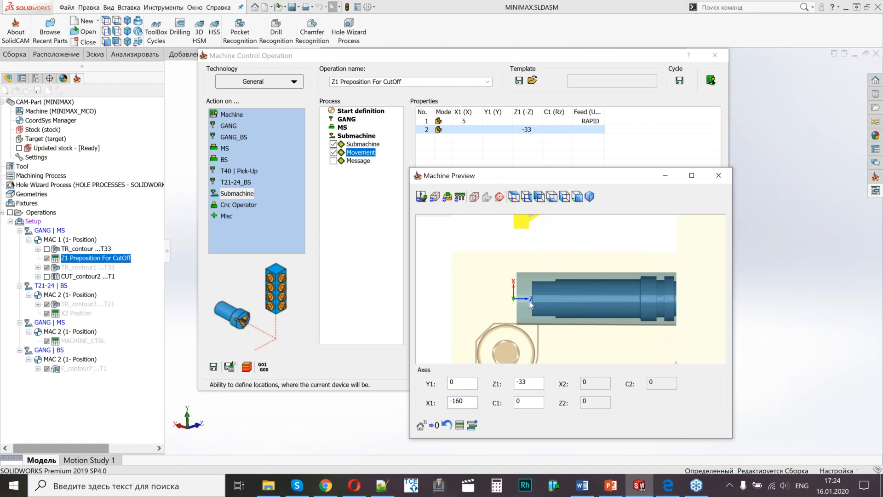
scroll(547, 289, "down", 3)
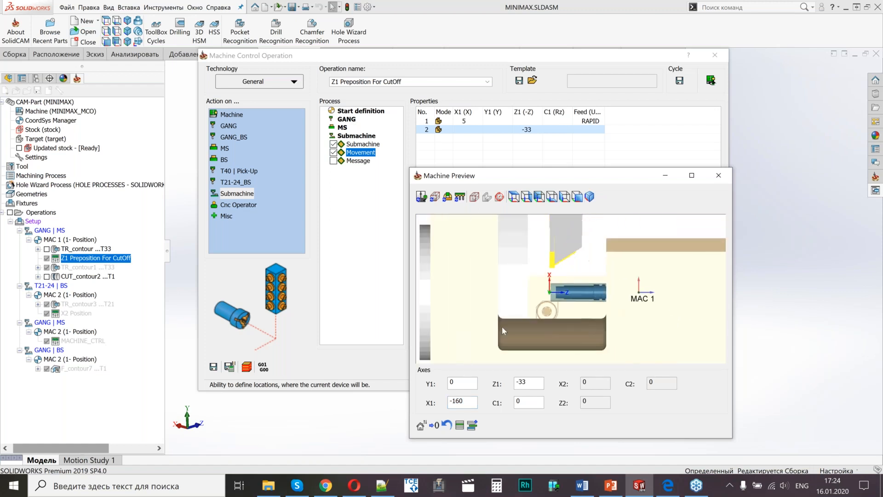
Save and calculate the Z1 Preposition For CutOff operation, then close its preview and exit the operation.
left_click(232, 369)
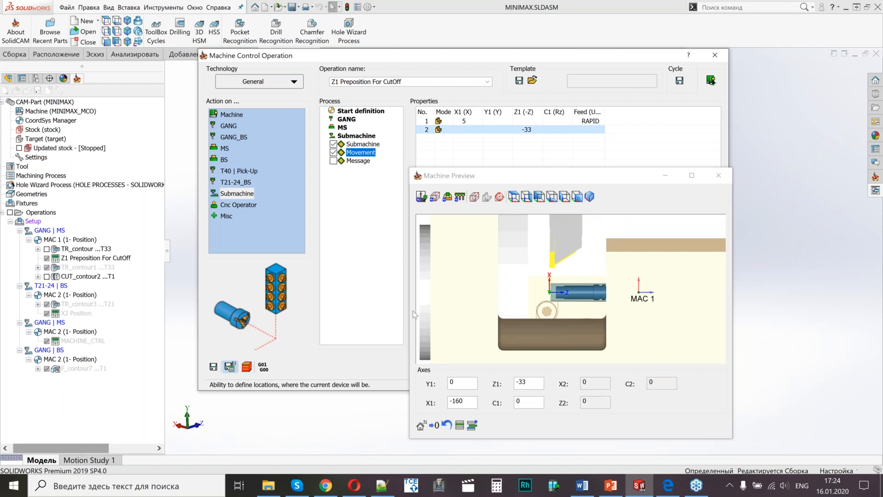
left_click(718, 175)
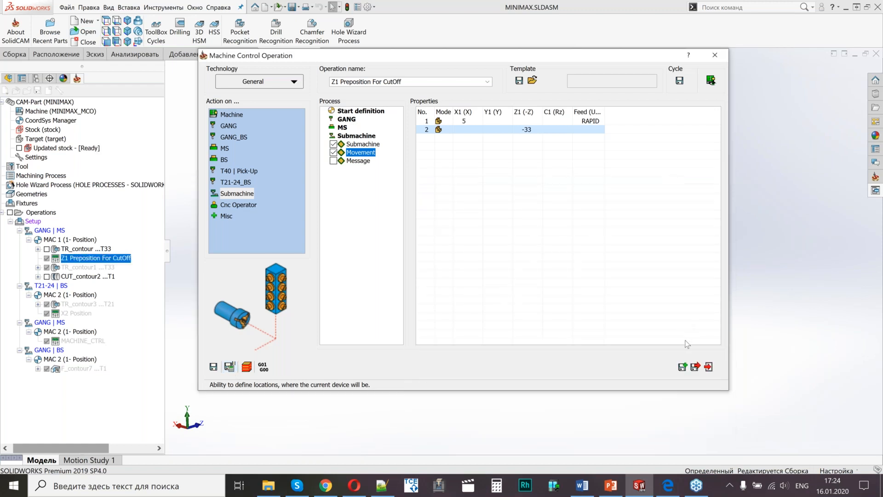
left_click(695, 367)
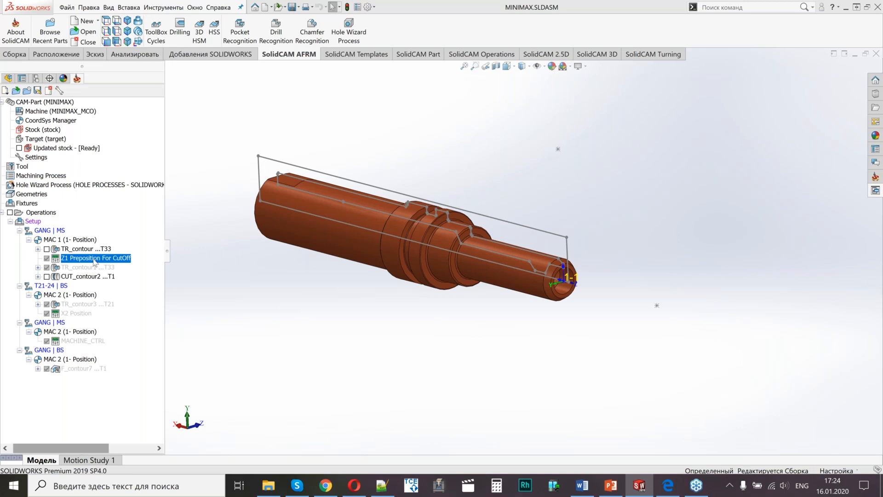
Add a machine control operation after Z1 Preposition For CutOff and set its submachine to T21-24 | BS.
right_click(94, 259)
left_click(158, 43)
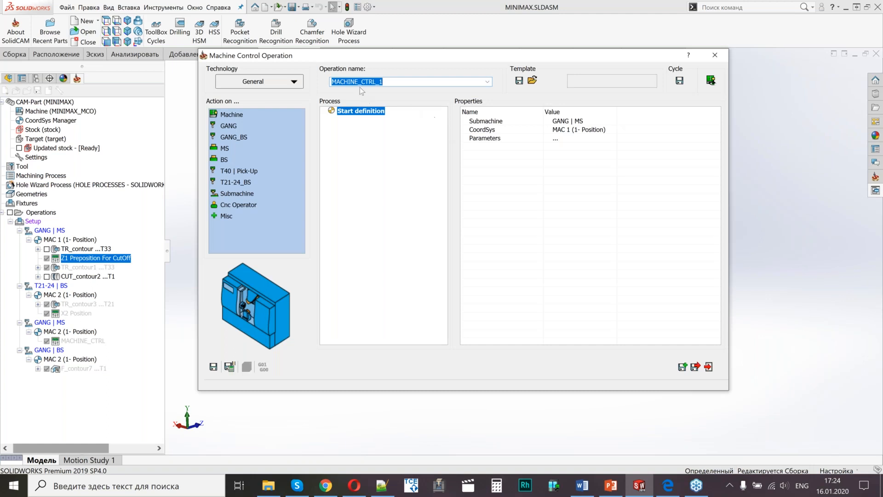
left_click(578, 122)
left_click(578, 122)
left_click(587, 122)
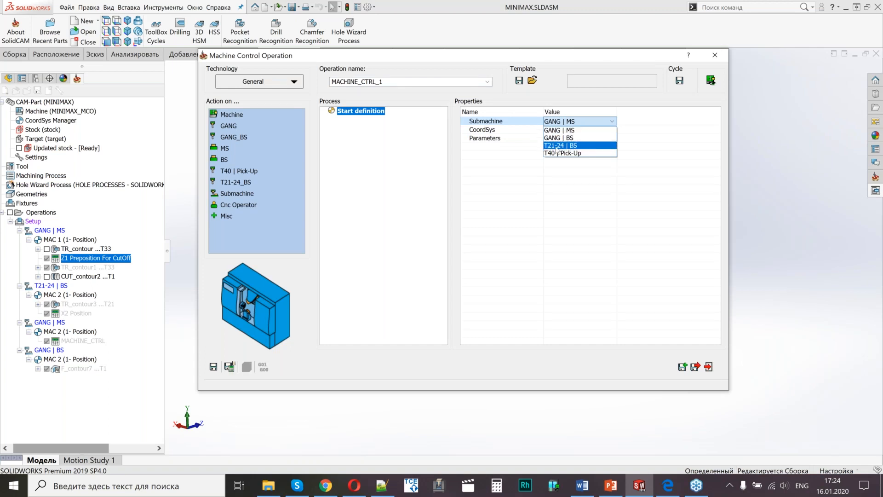
left_click(575, 146)
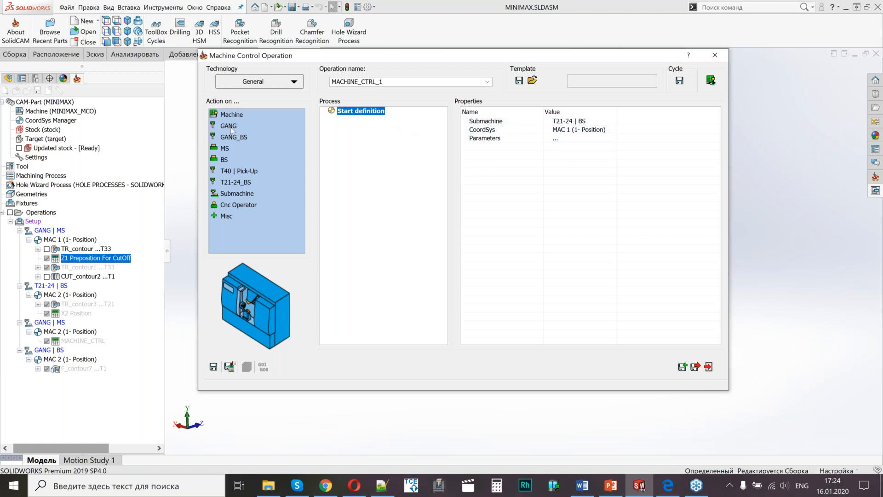
Add a BS action to the process and enable its Clamp option with the value OPEN.
left_click(224, 160)
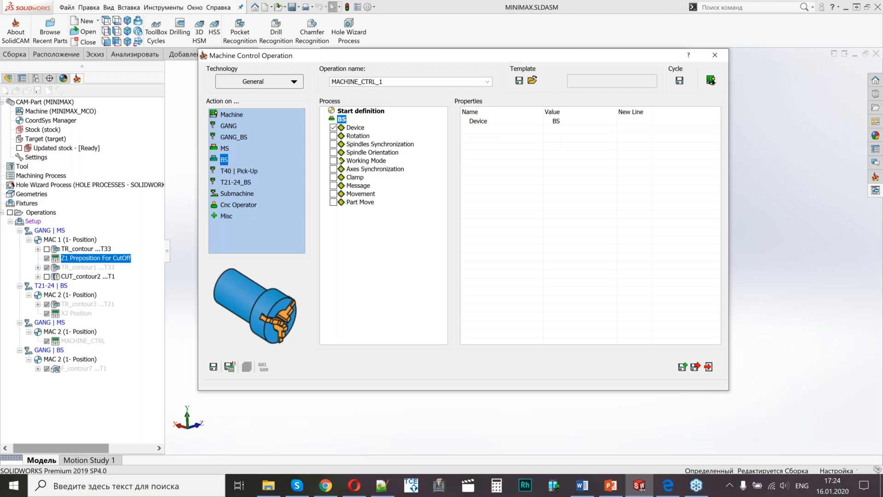
left_click(333, 177)
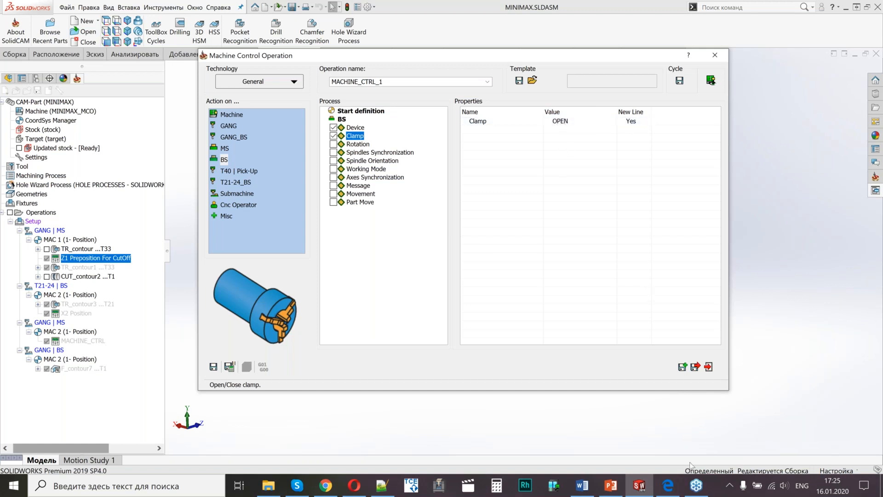
Switch to TRANSFER.pdf in the browser and review the Channel 2 sub-spindle actions and their NC codes.
left_click(667, 490)
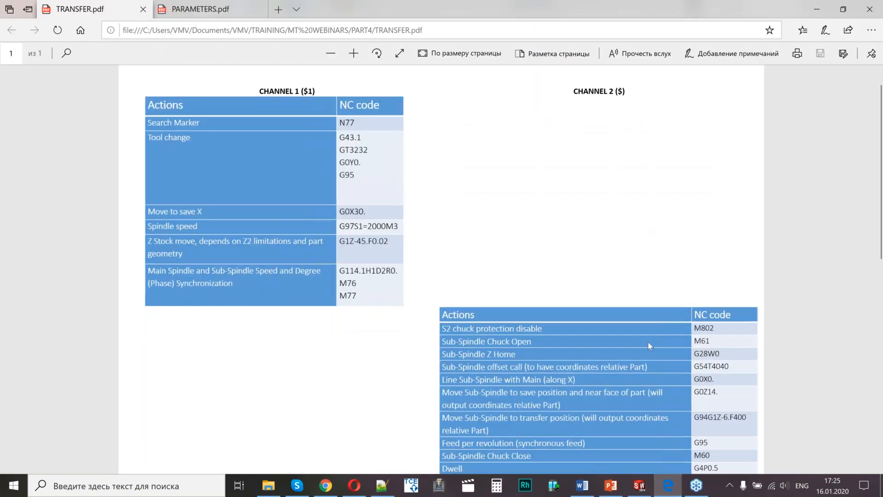
scroll(648, 336, "down", 5)
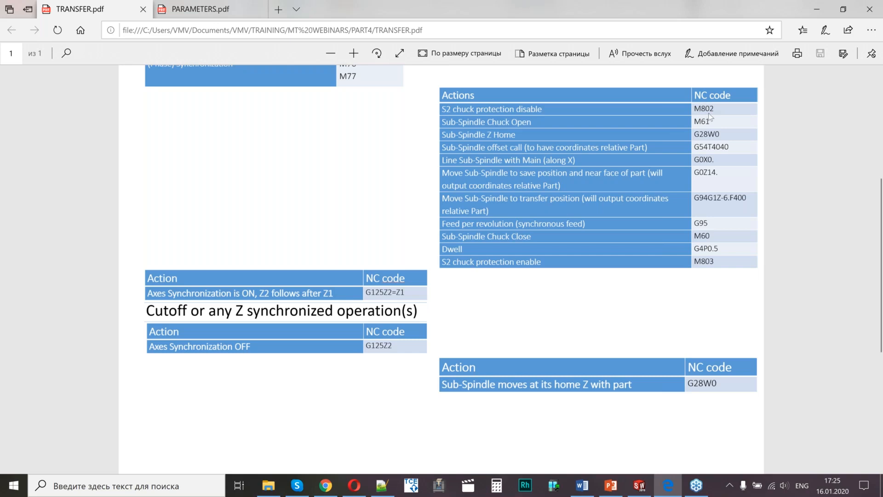
Return to SolidWorks, save and calculate the new machine control operation, and name it BS Catch Pos.
left_click(813, 16)
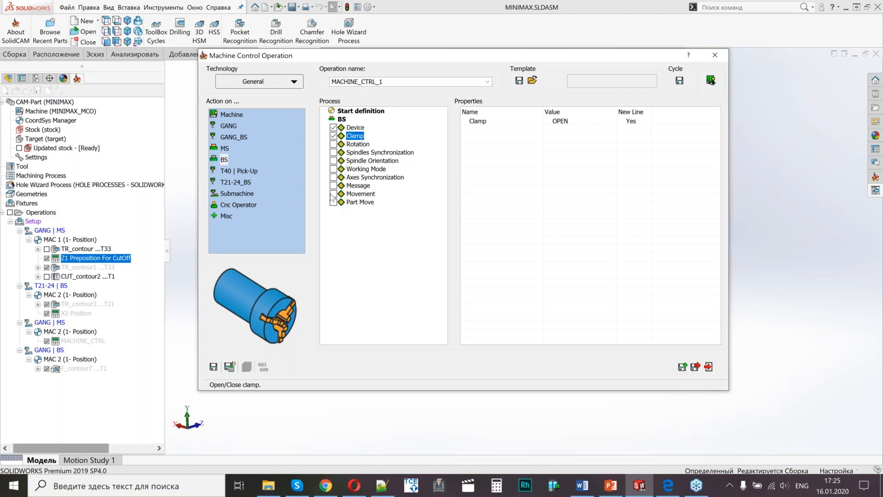
left_click(229, 366)
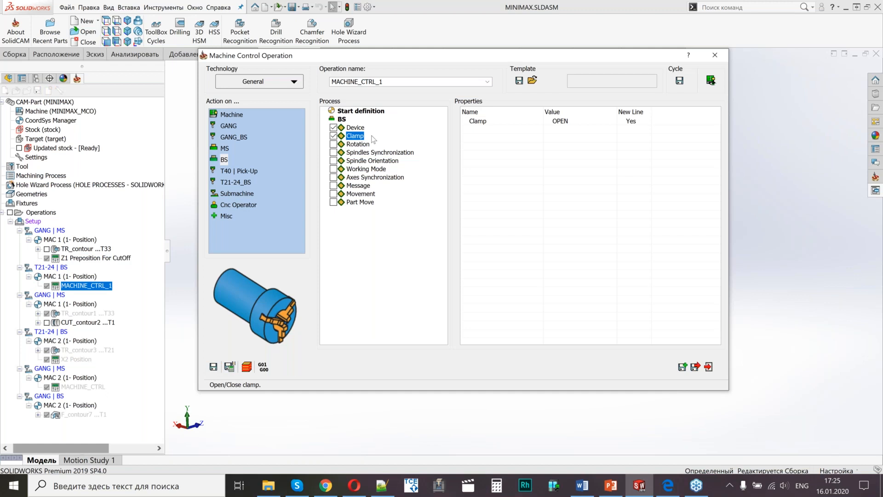
key("alt+Tab")
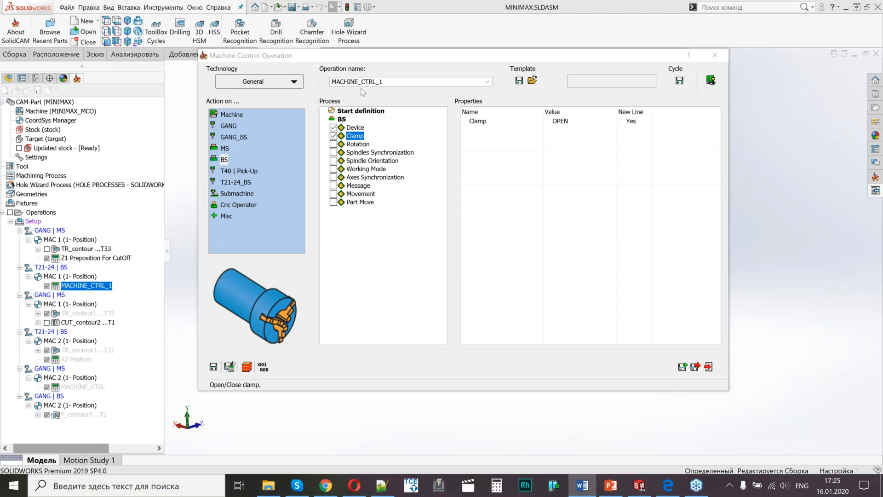
key("alt+Tab")
type("BS Catch Pos")
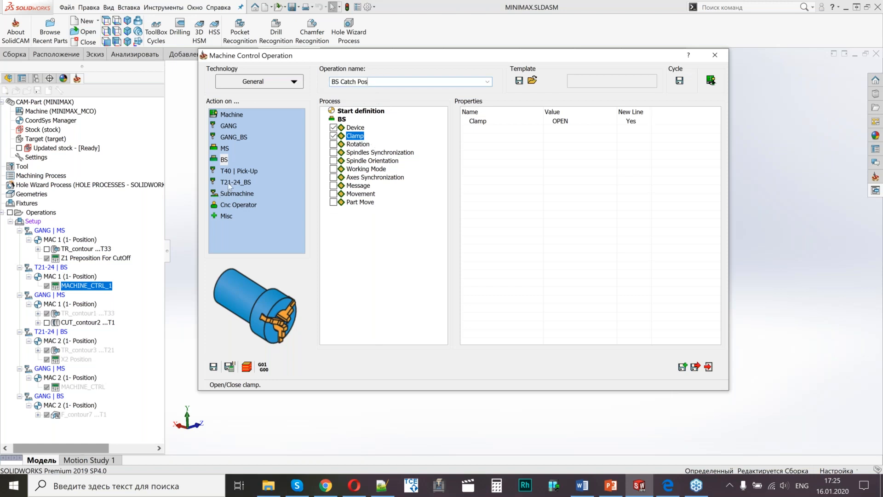
Try adding a Movement to the BS process, switching its coordinate mode and setting X2 to 0 in the first line.
left_click(333, 194)
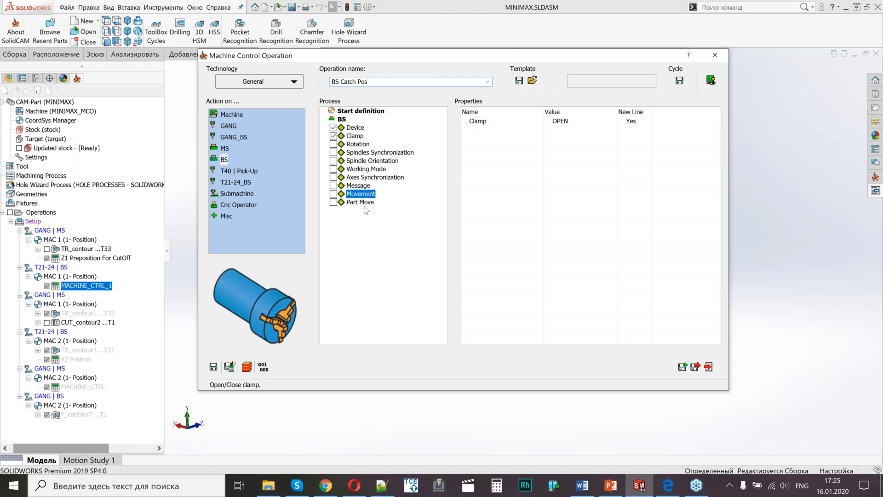
left_click(711, 81)
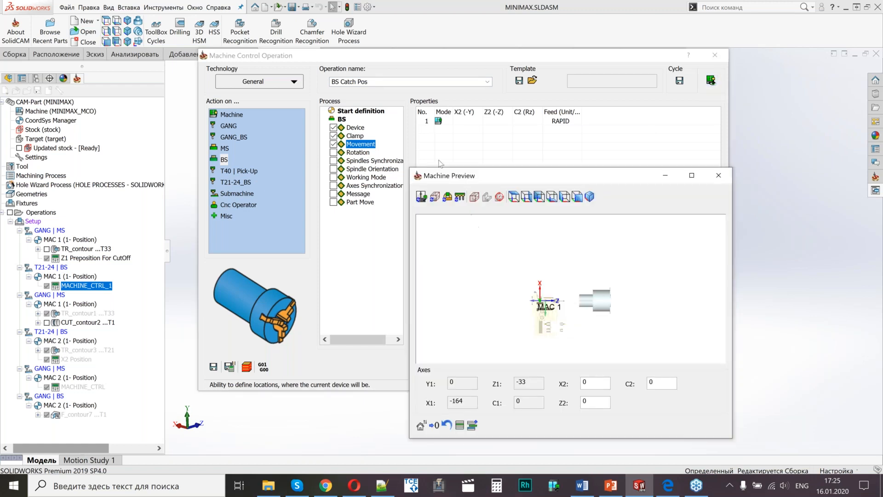
left_click(438, 121)
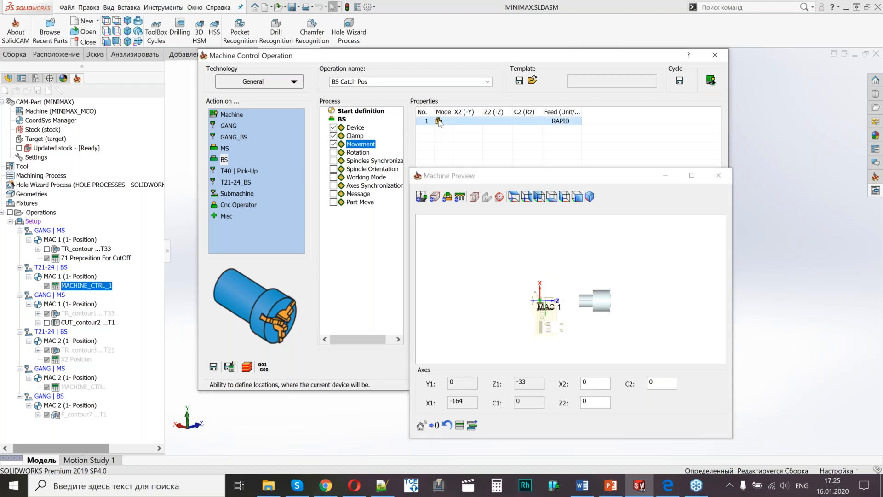
left_click(513, 197)
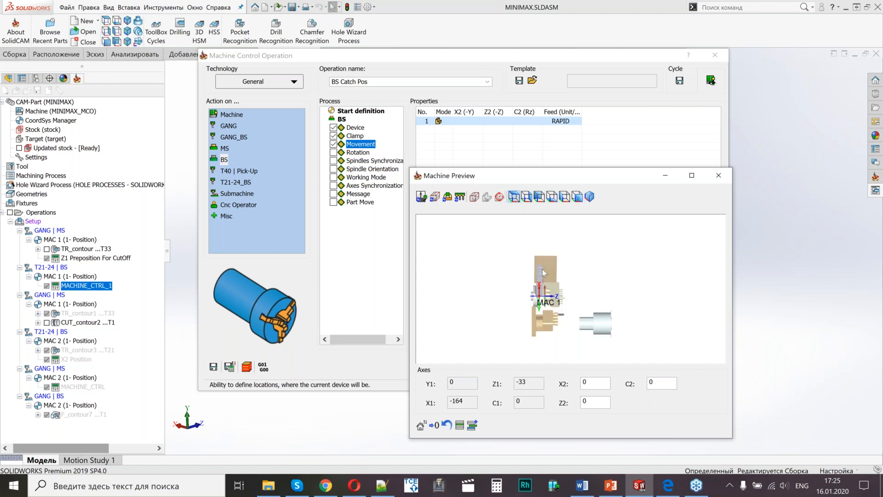
scroll(570, 291, "up", 2)
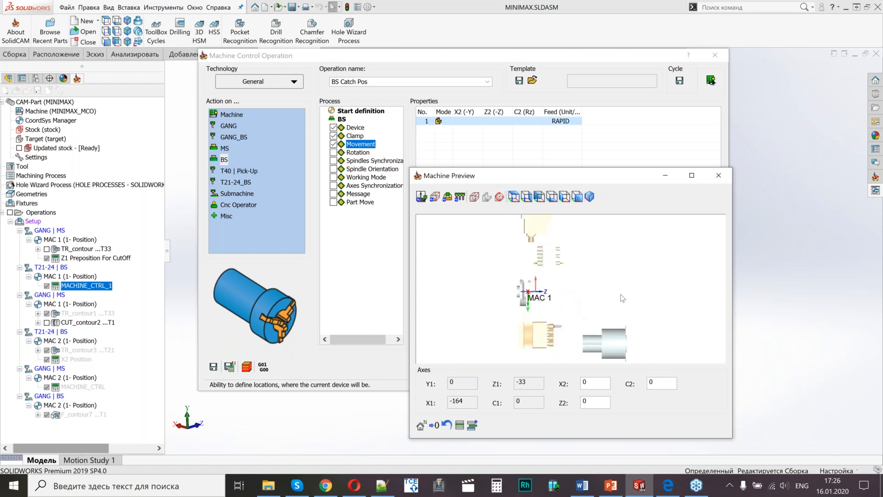
left_click(469, 122)
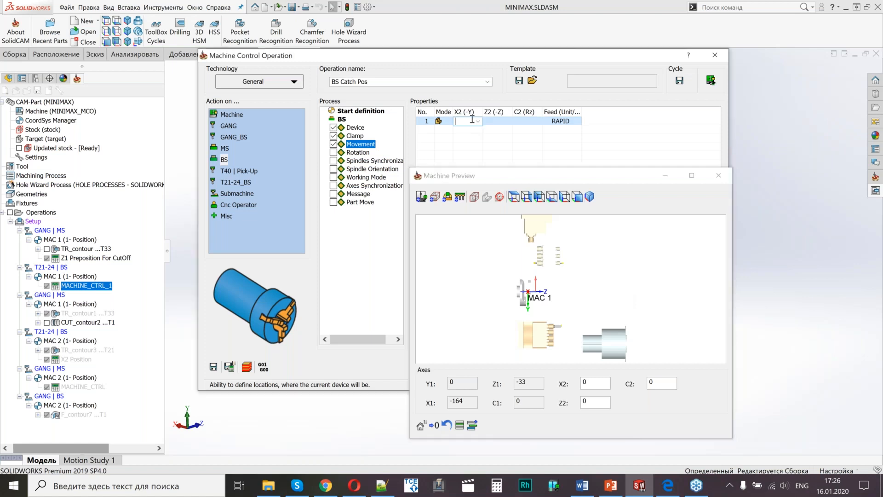
left_click(429, 130)
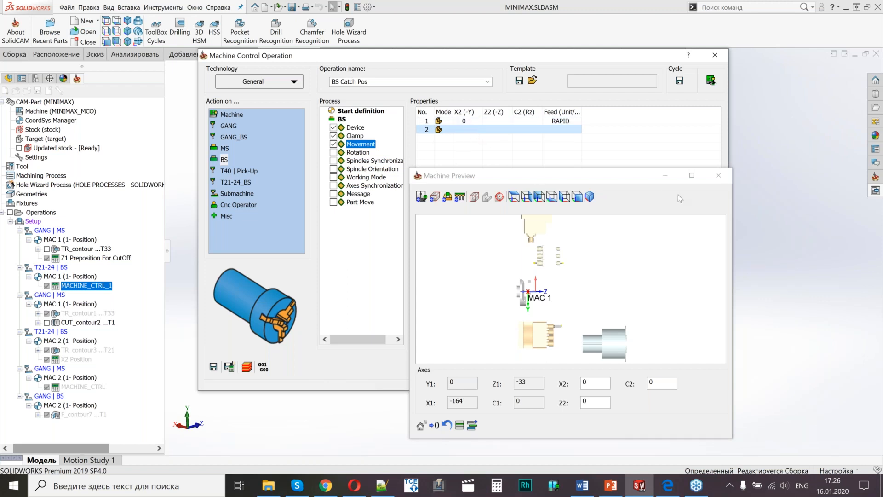
Close the machine preview, delete the empty second movement line and remove the Movement option from the BS process.
left_click(641, 220)
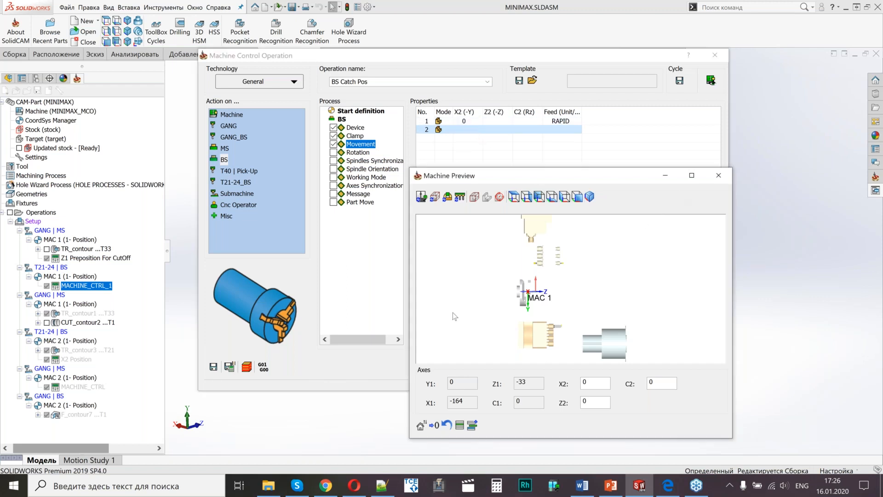
left_click(719, 176)
right_click(422, 130)
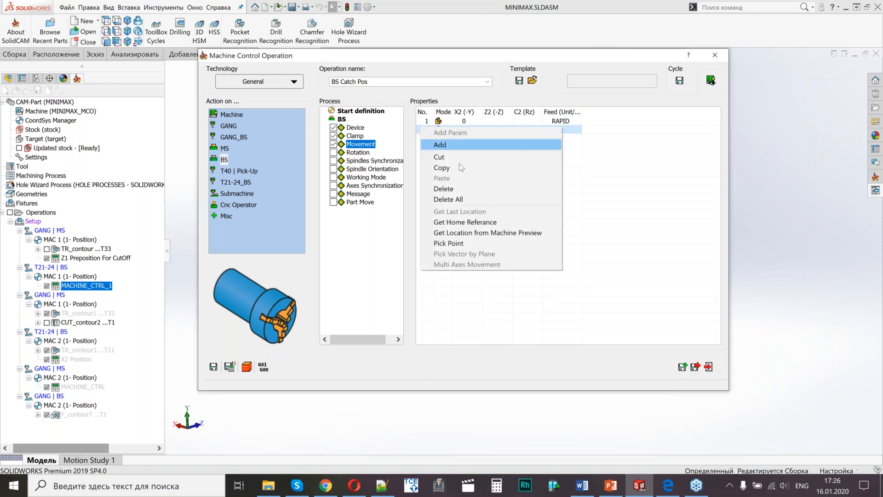
left_click(444, 189)
left_click(230, 367)
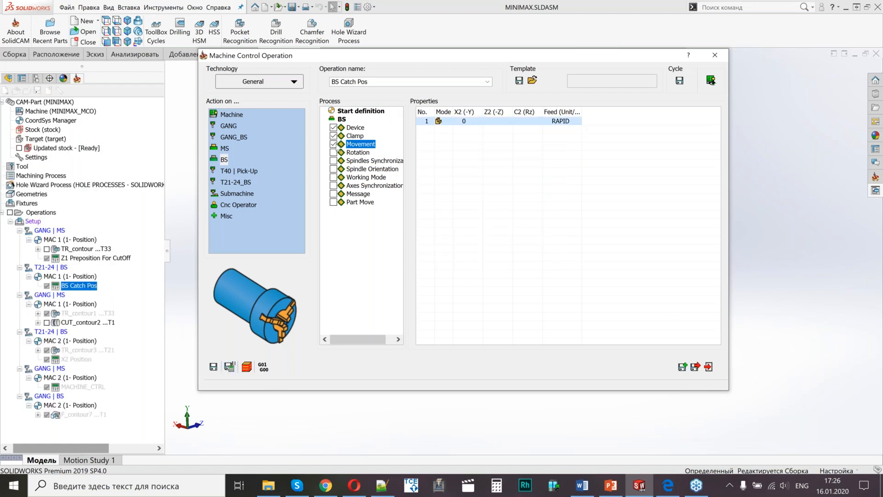
left_click(333, 144)
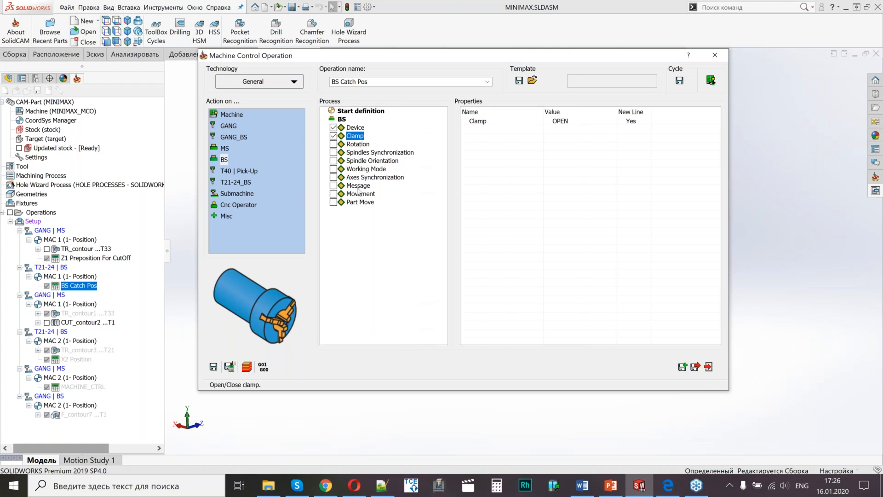
Enable Movement for BS, switch its coordinate mode and set X2 to 0 in the first line, checking the machine preview.
left_click(333, 194)
left_click(438, 122)
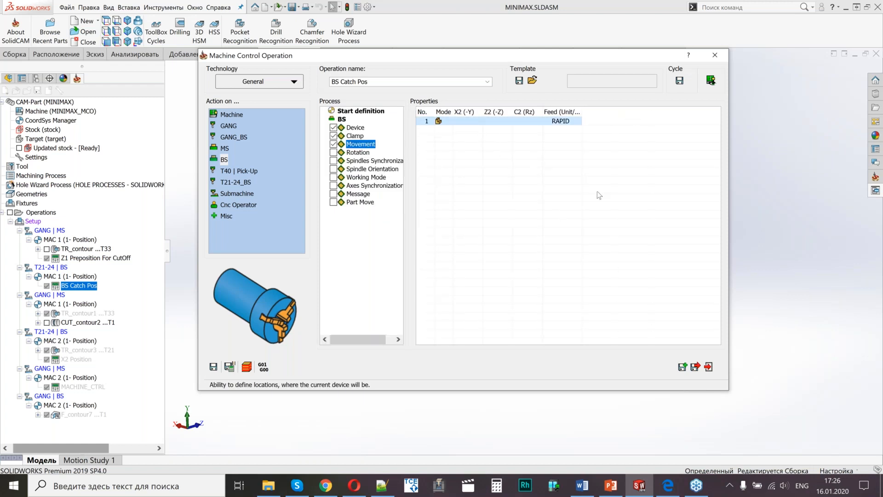
left_click(711, 80)
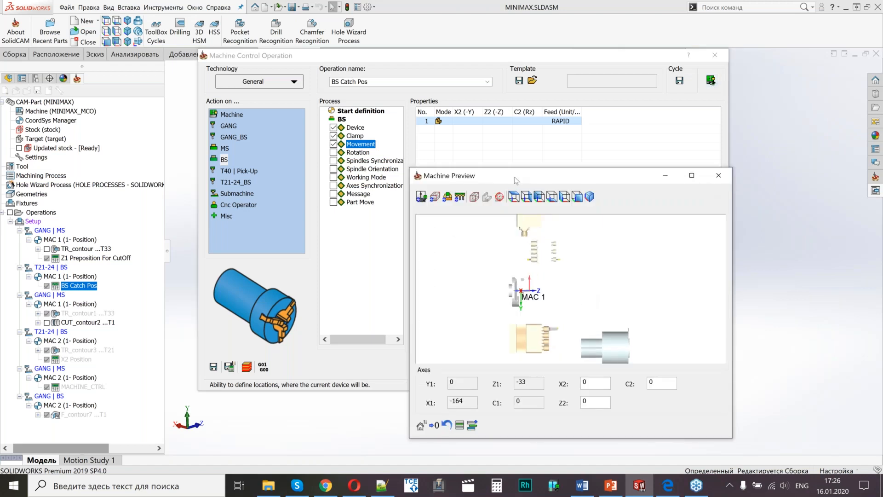
left_click(473, 122)
type("0")
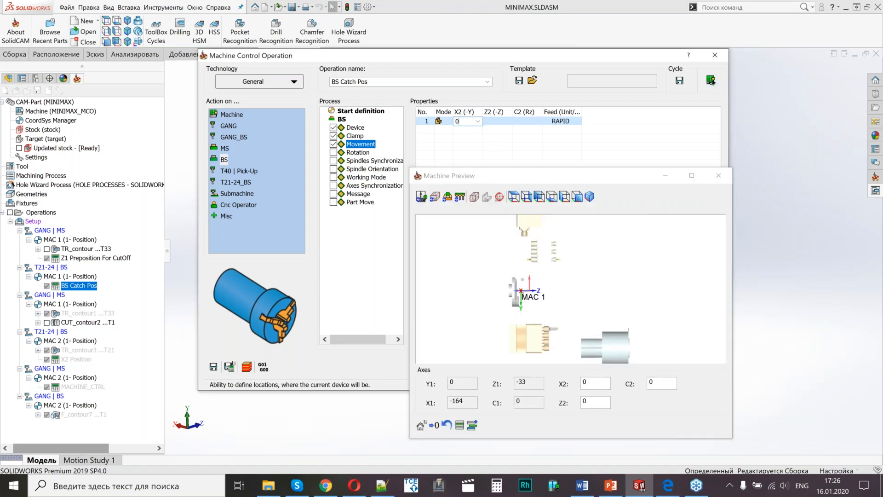
left_click(434, 129)
left_click(608, 289)
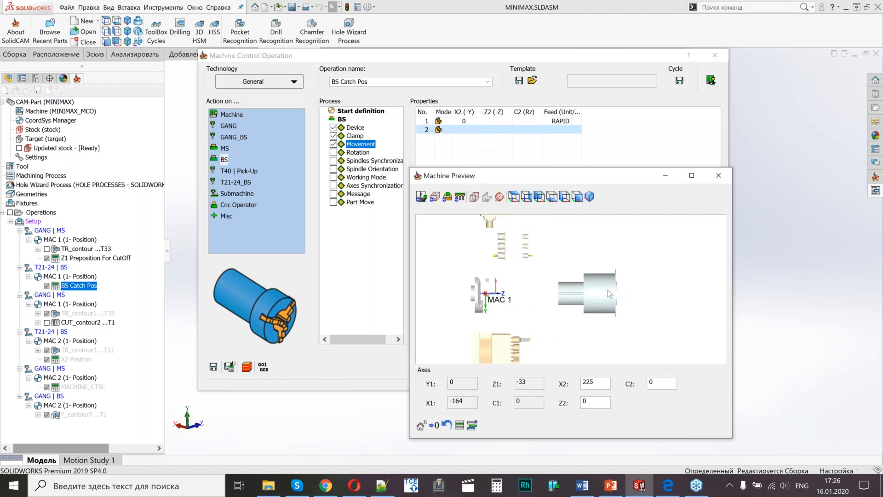
scroll(644, 292, "up", 3)
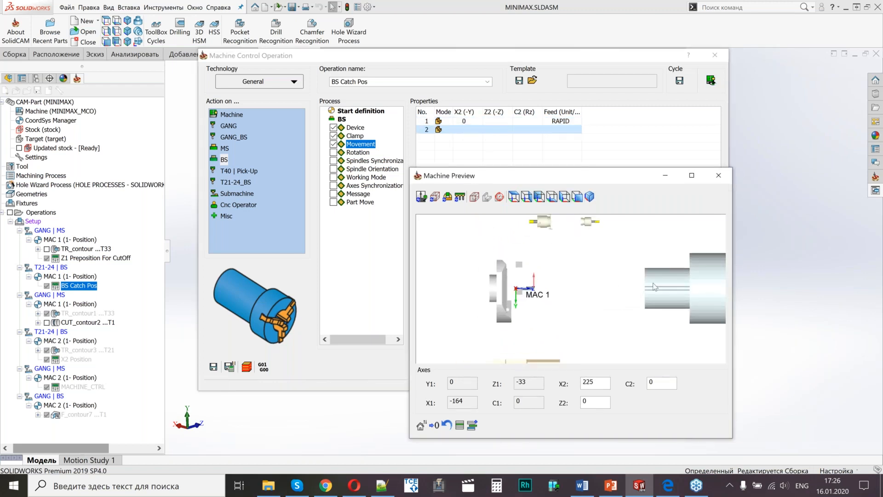
scroll(533, 291, "up", 2)
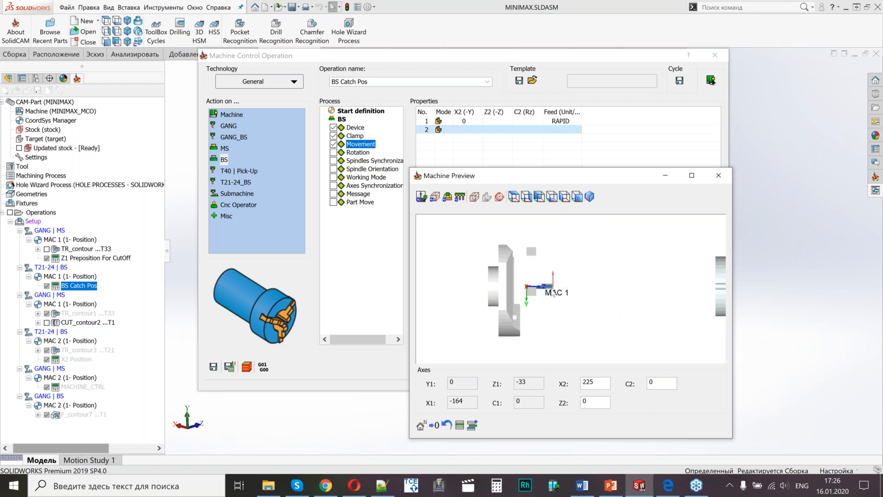
Set Z2 to 10 in the second BS movement line.
left_click(498, 133)
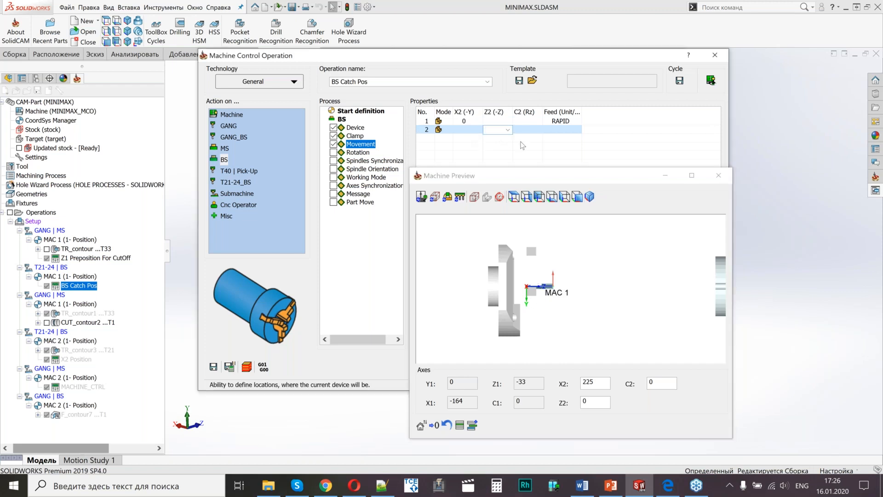
type("10")
key("Return")
scroll(577, 278, "up", 3)
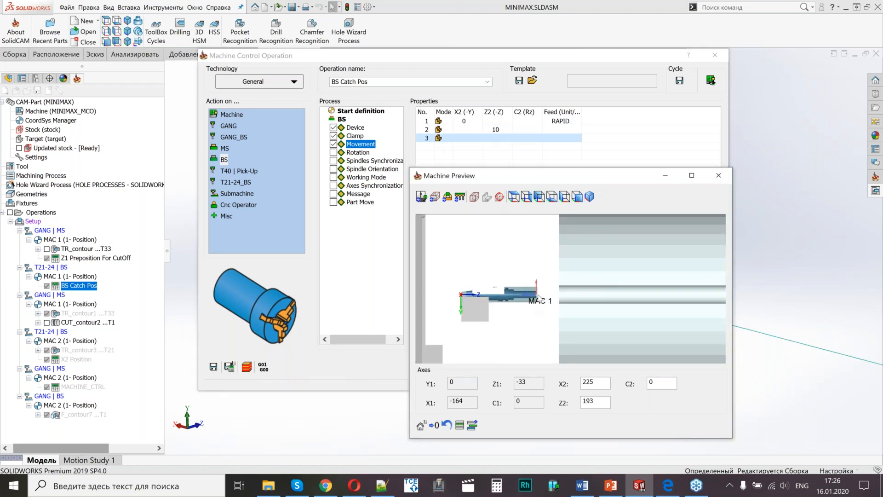
Set the third BS movement line to Z2 -10 with a feed of 1000, and save and calculate the operation.
left_click(502, 138)
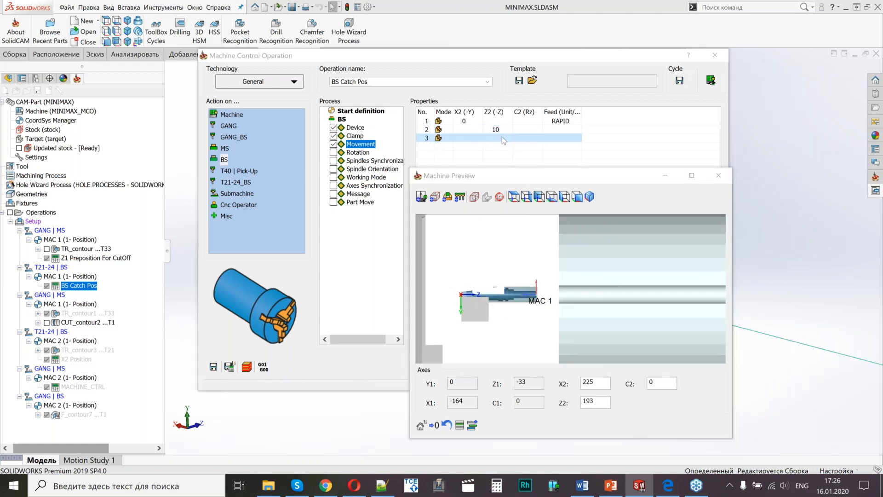
left_click(502, 137)
type("-10")
left_click(360, 141)
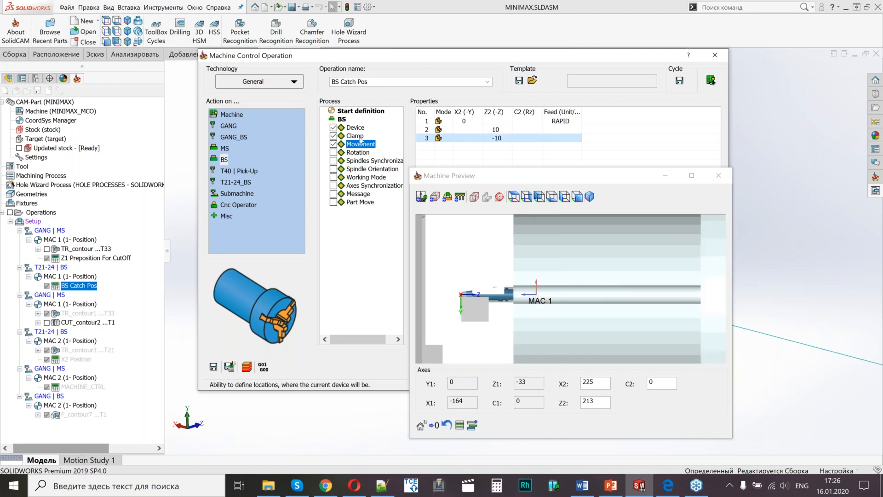
left_click(539, 250)
left_click(569, 139)
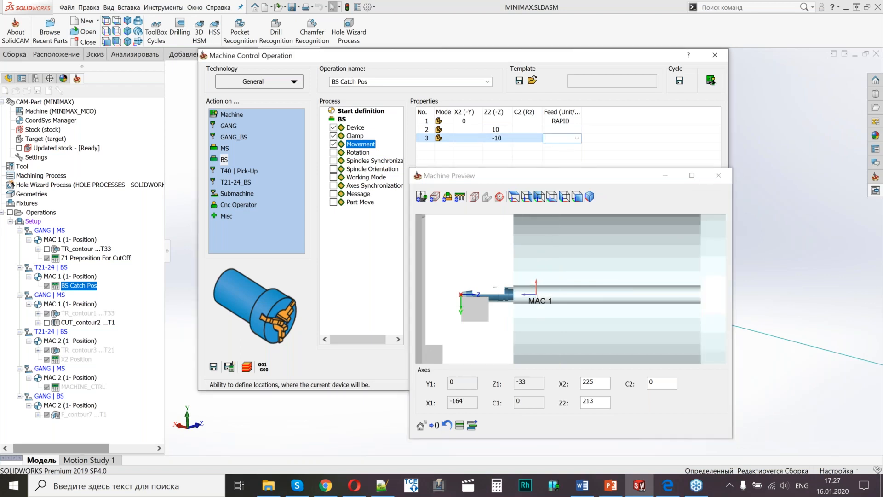
type("1000")
left_click(503, 141)
left_click(230, 367)
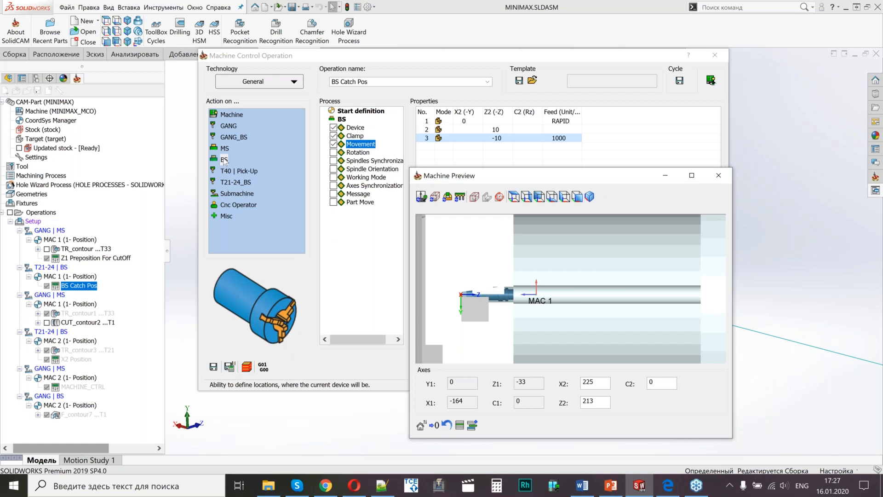
left_click(710, 175)
Add a second BS action with its Clamp option set to CLOSE, then save and exit the operation.
double_click(224, 159)
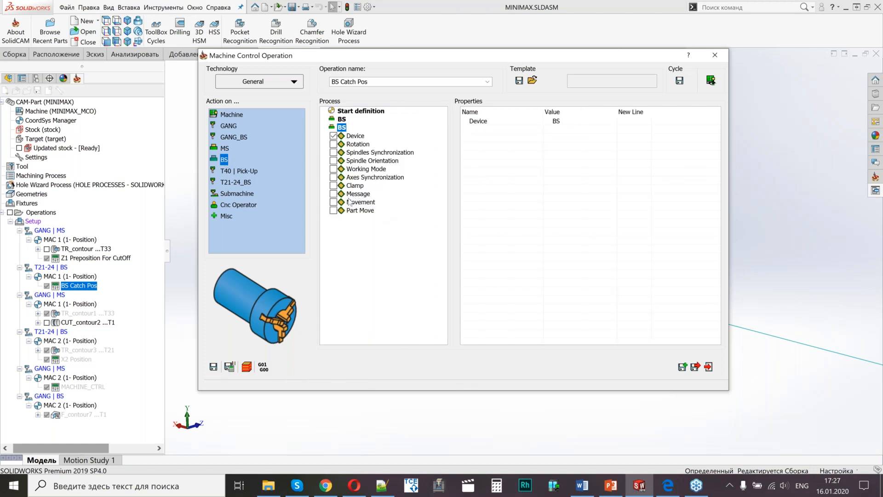
left_click(334, 185)
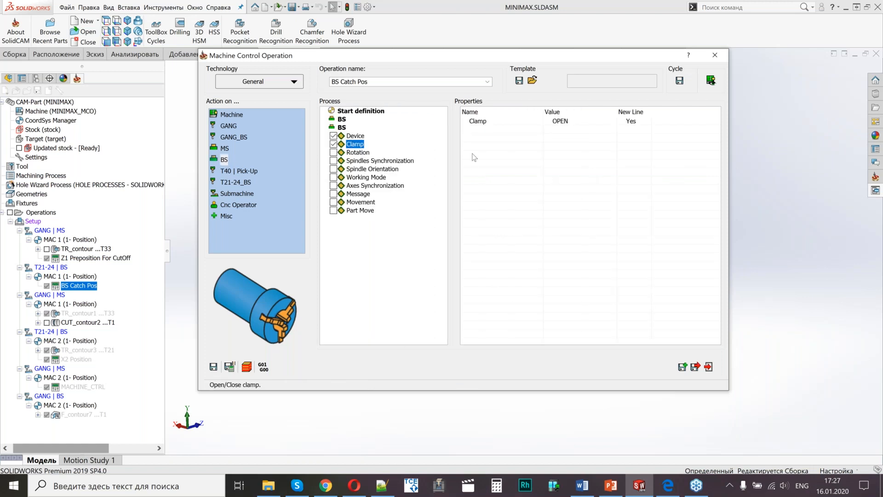
left_click(575, 123)
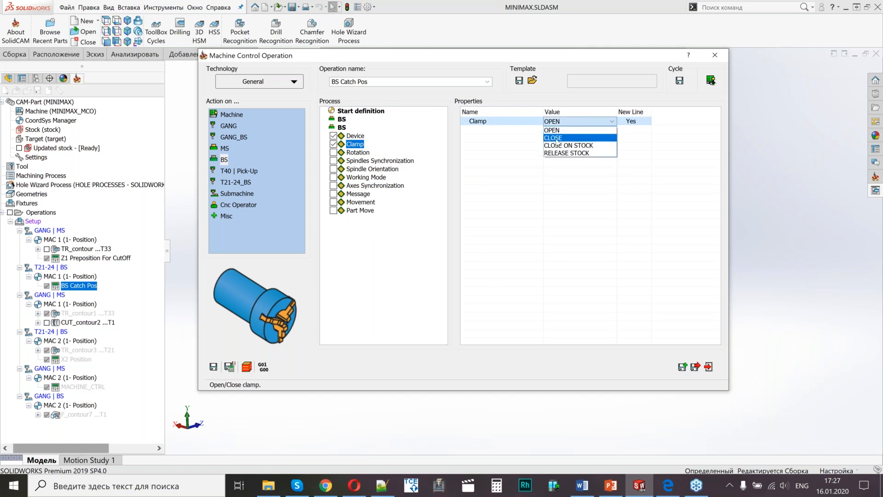
left_click(569, 138)
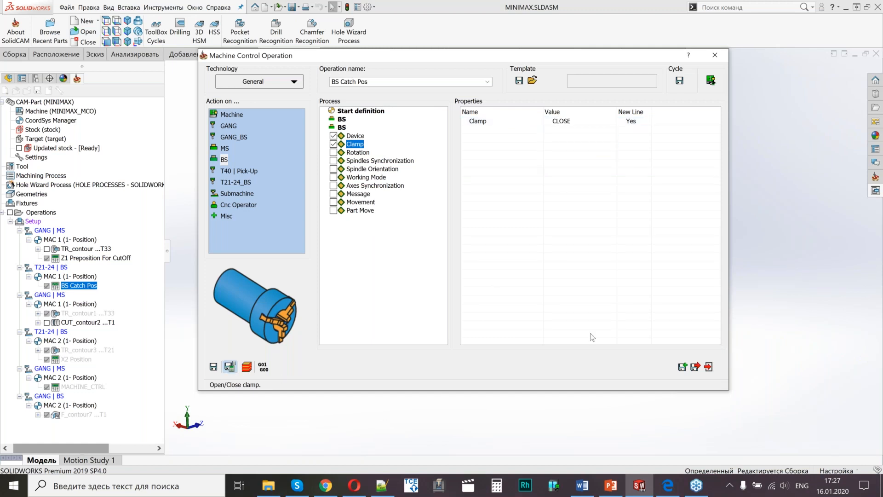
left_click(696, 367)
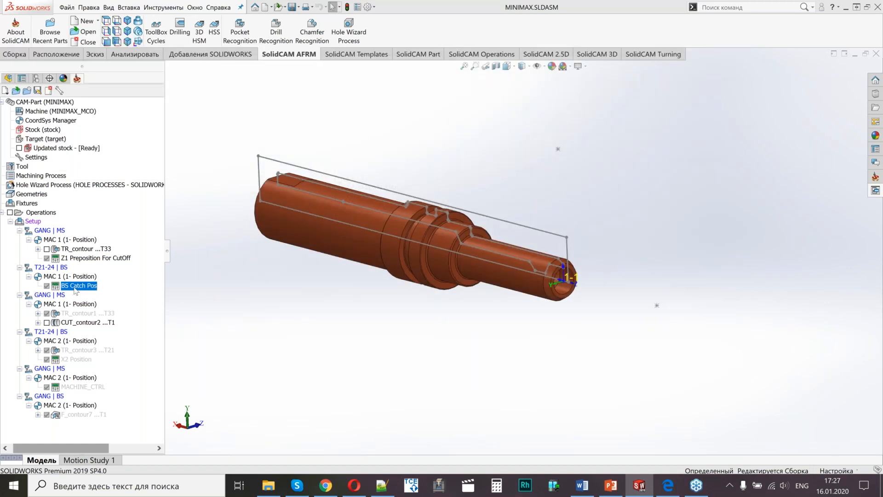
Add a machine control operation after BS Catch Pos and set its submachine to GANG | MS.
right_click(75, 288)
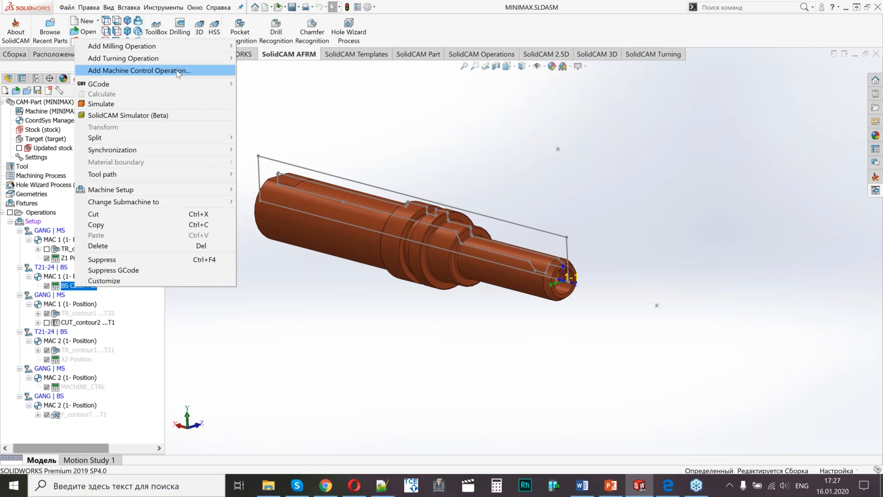
left_click(603, 191)
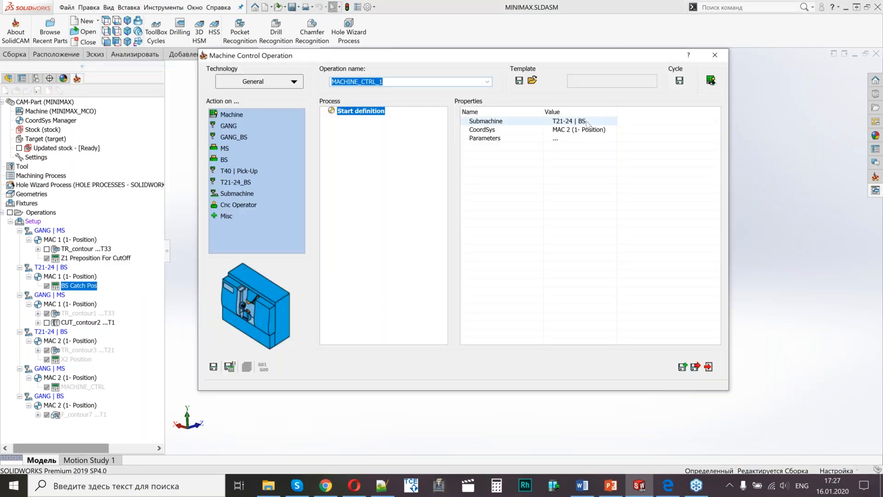
left_click(580, 121)
left_click(584, 131)
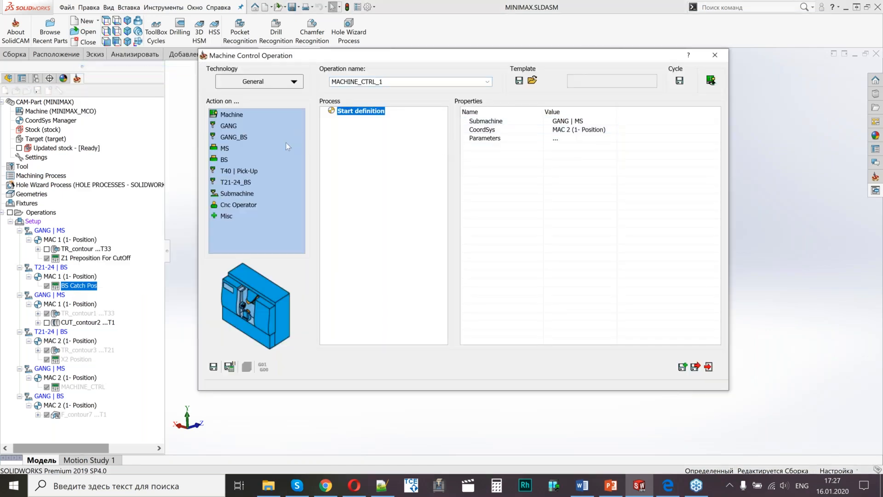
Add an MS action that turns on axes synchronization with Z1 as master and Z2 (BS) as slave, then save and calculate.
double_click(225, 148)
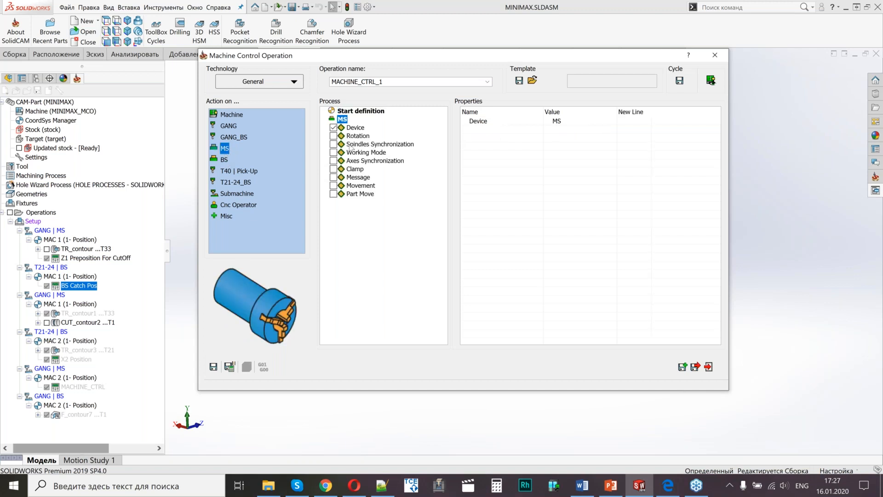
left_click(333, 161)
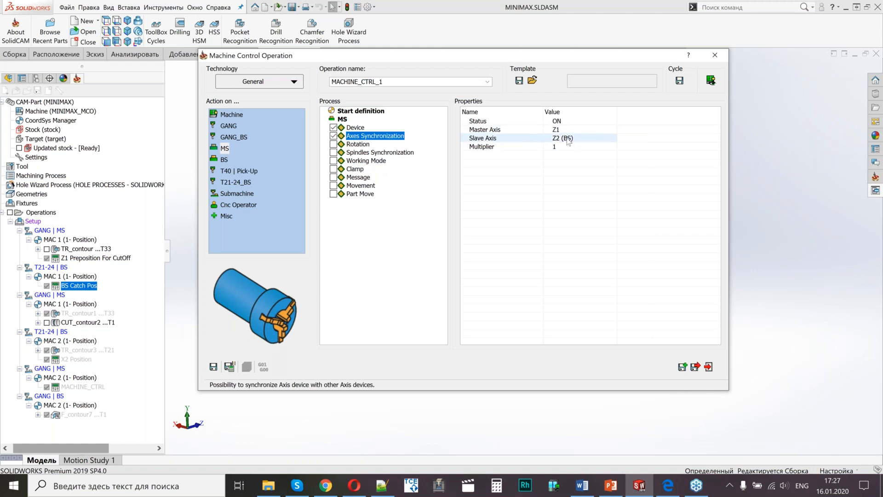
left_click(232, 370)
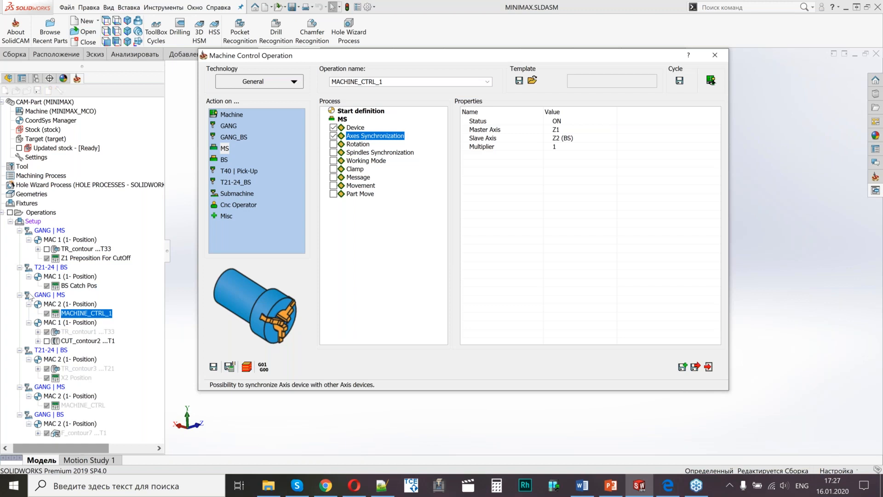
Name the axes synchronization operation "Z1-Z2 Synch On", recalculate it, and save and exit.
key("alt+Tab")
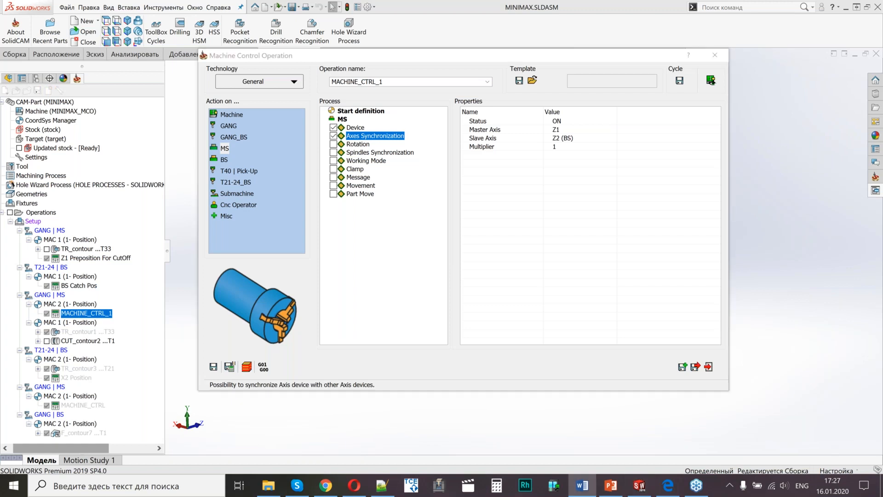
key("alt+Tab")
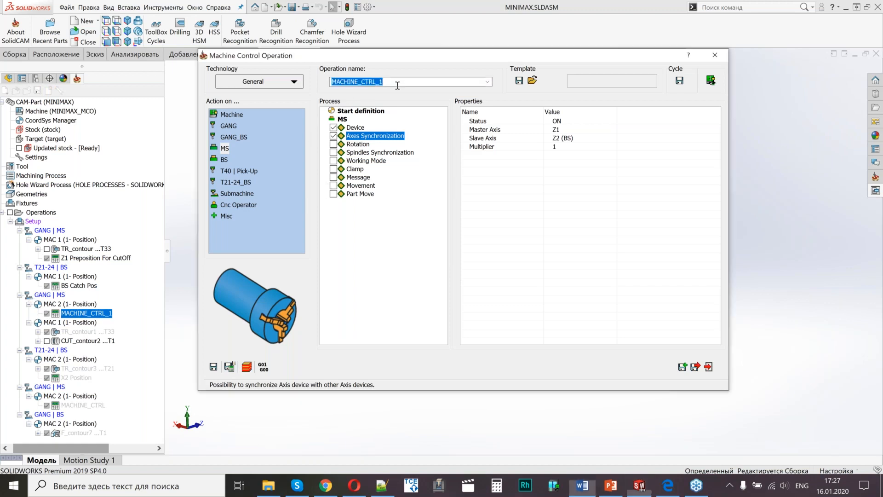
type("Z1-Z2 Synch On")
left_click(229, 366)
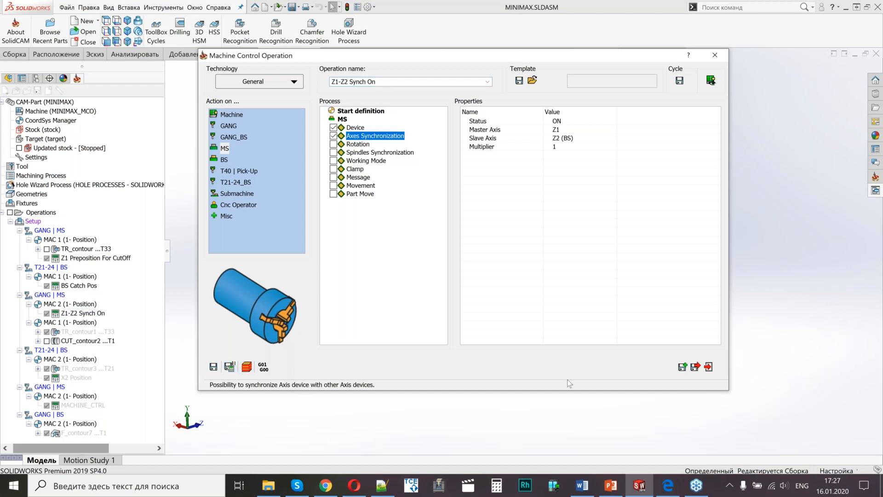
left_click(695, 366)
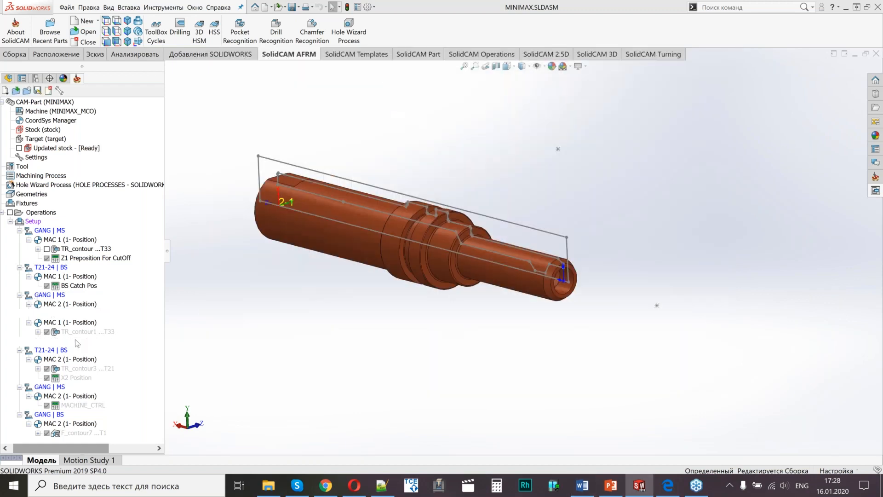
Add a machine control operation after CUT_contour2 and name it "Z1-Z2 Synch Off".
right_click(77, 341)
left_click(158, 124)
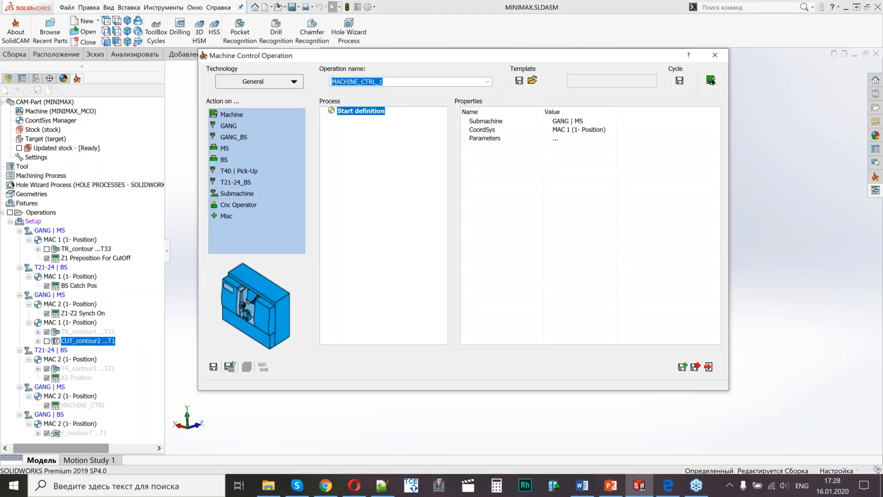
key("alt+Tab")
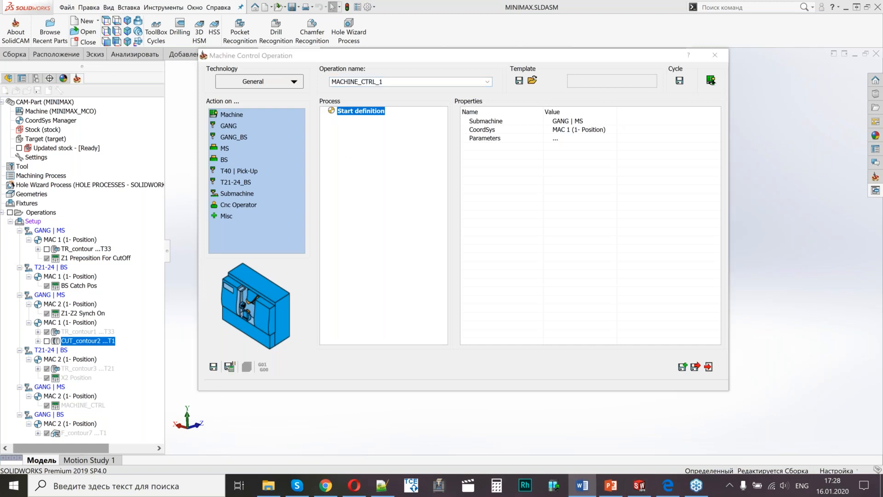
key("alt+Tab")
type("Z1-Z2 Synch Off")
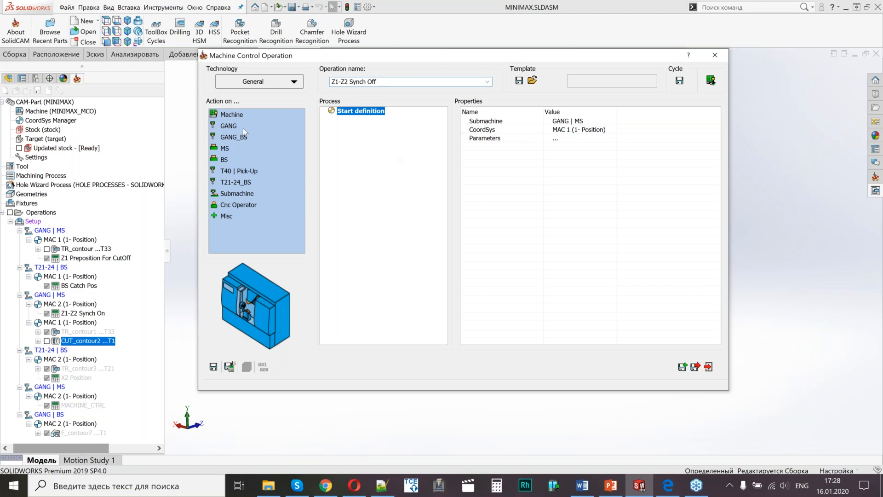
Add an MS action with axes synchronization of Z1 and Z2 (BS) set to OFF and spindles synchronization set to OFF.
double_click(227, 147)
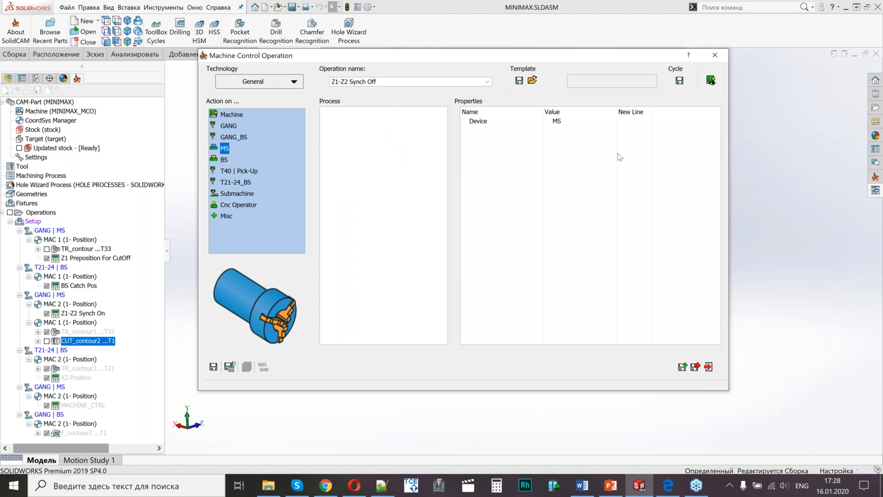
left_click(333, 160)
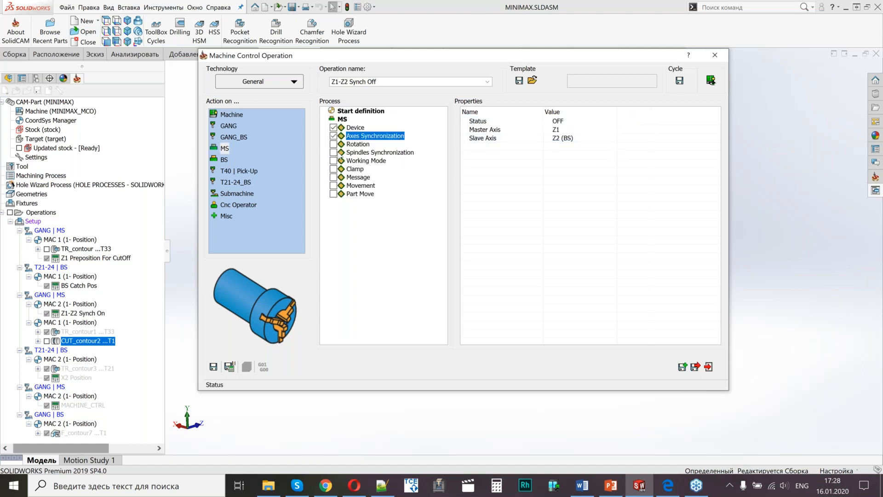
left_click(333, 152)
left_click(569, 120)
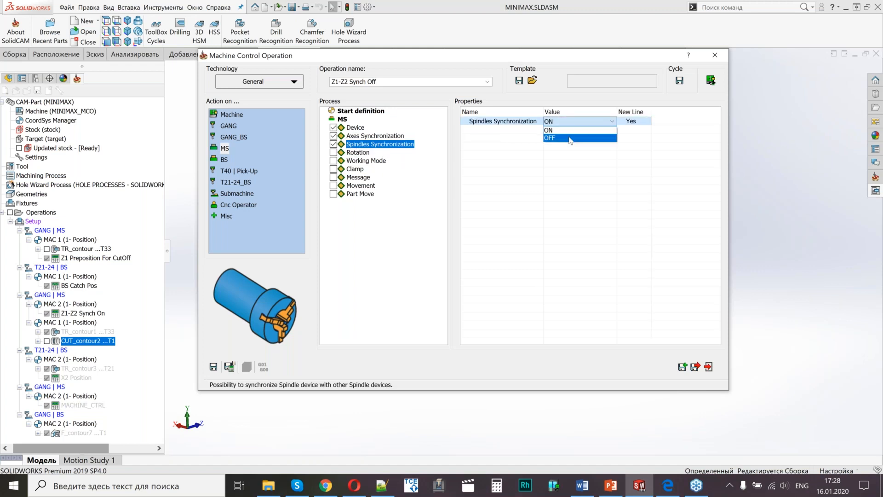
left_click(566, 133)
Enable Rotation for MS with its direction set to OFF, then save and exit the operation.
left_click(333, 152)
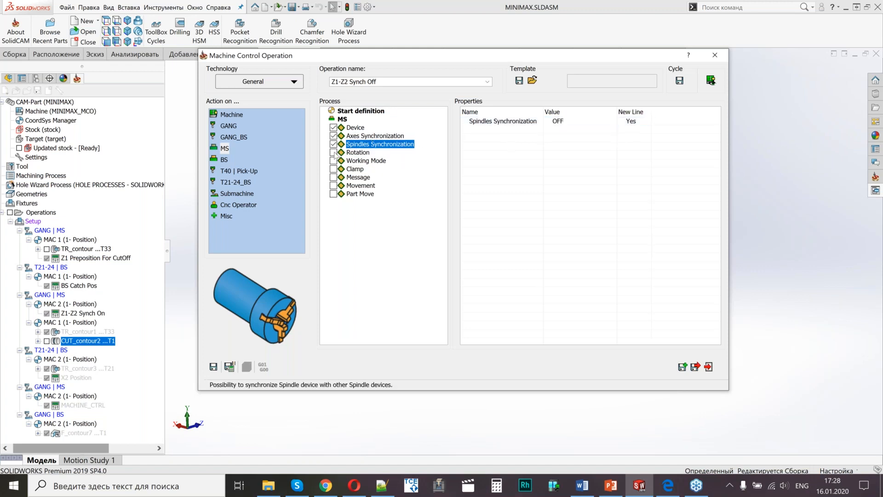
left_click(569, 121)
left_click(570, 141)
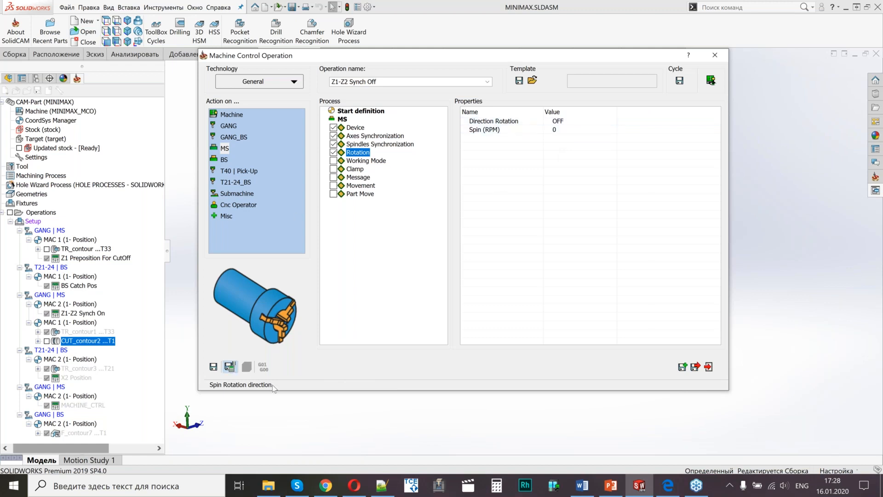
left_click(695, 367)
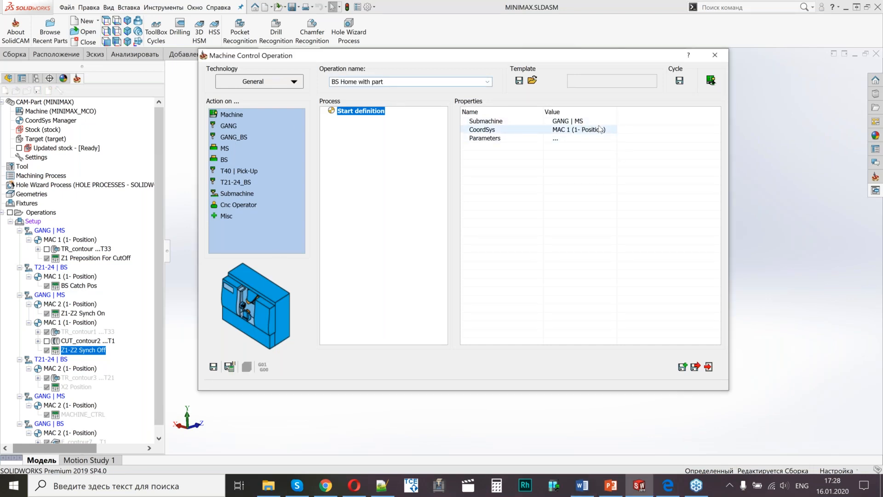
left_click(598, 121)
left_click(589, 138)
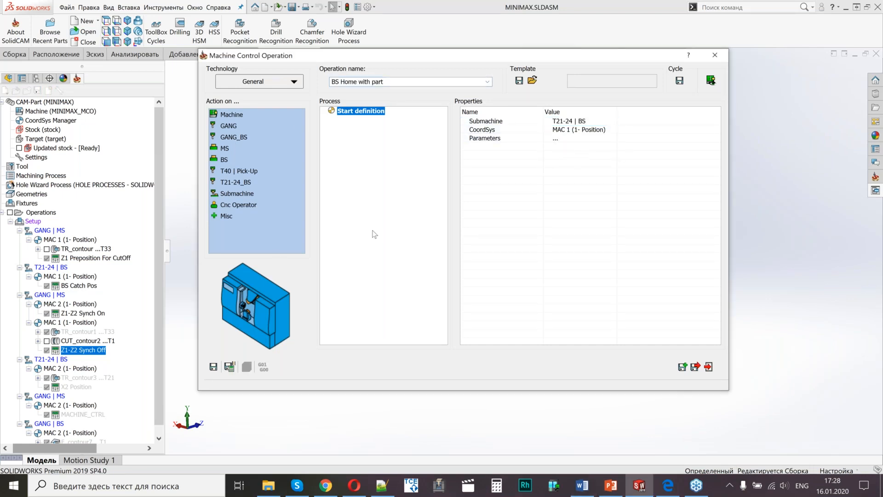
left_click(224, 161)
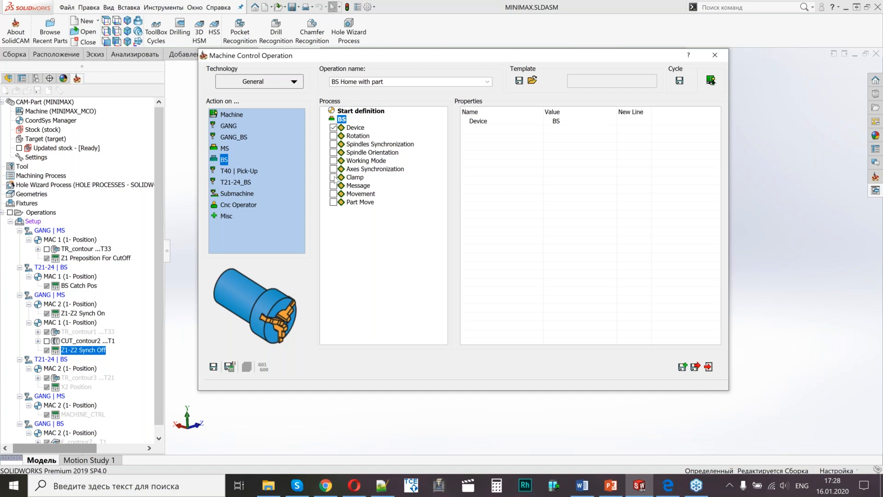
left_click(334, 177)
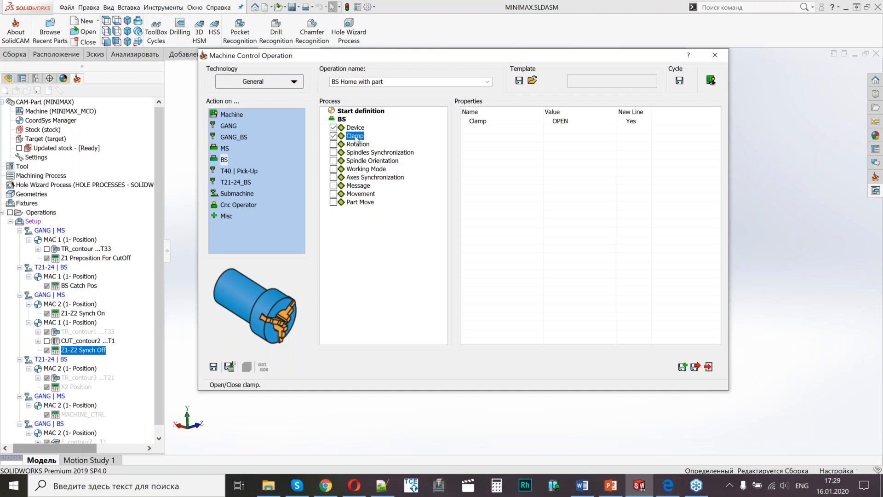
left_click(575, 121)
left_click(578, 122)
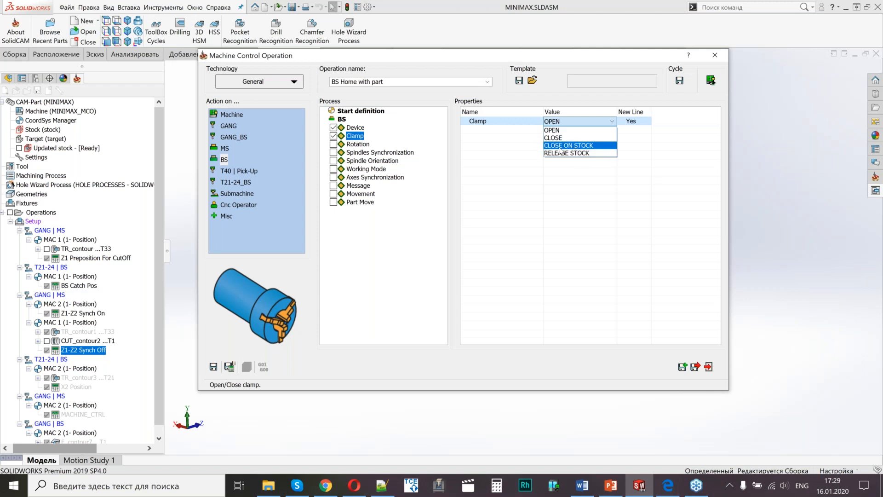
left_click(562, 148)
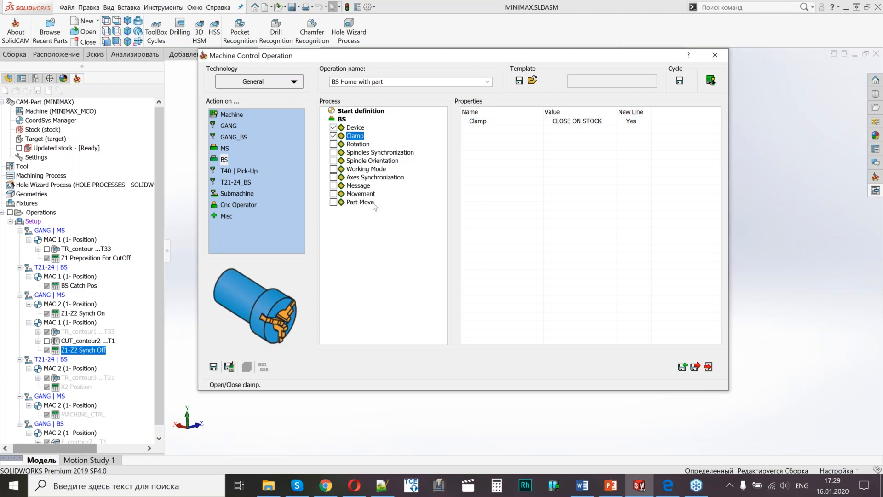
left_click(334, 203)
left_click(710, 81)
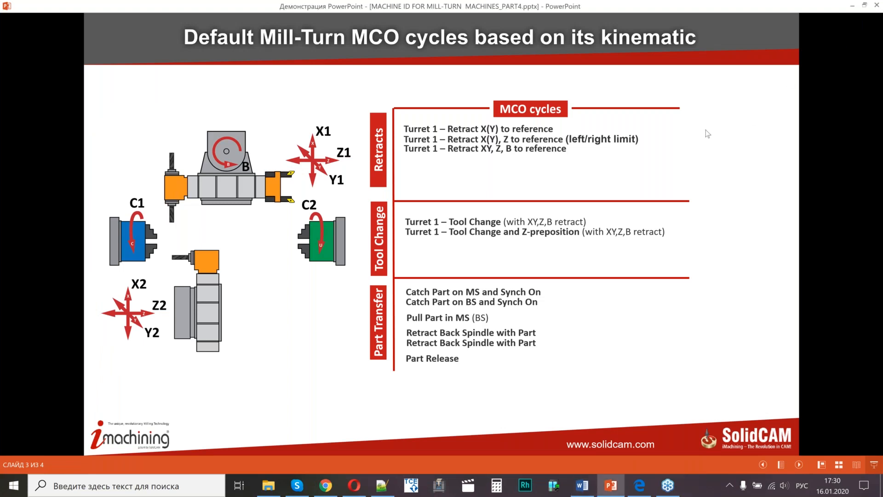
End the slide show, go to the closing slide, and minimize PowerPoint.
key("Escape")
key("Page_Down")
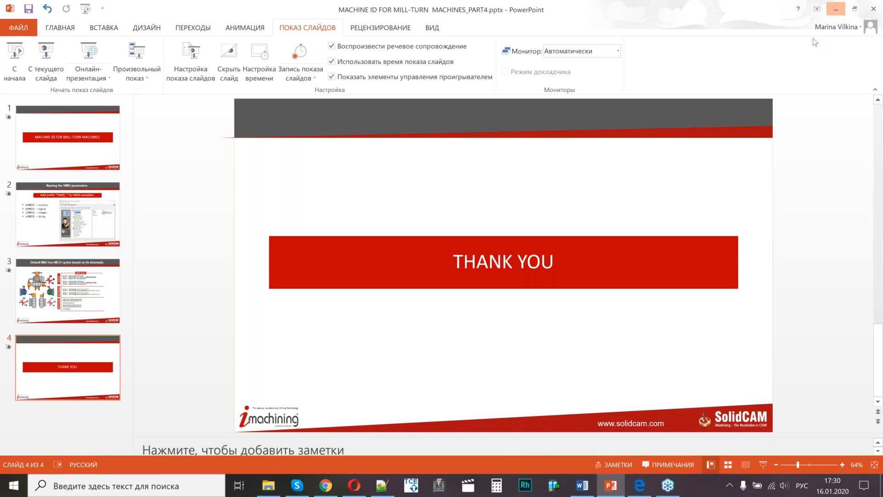
left_click(835, 9)
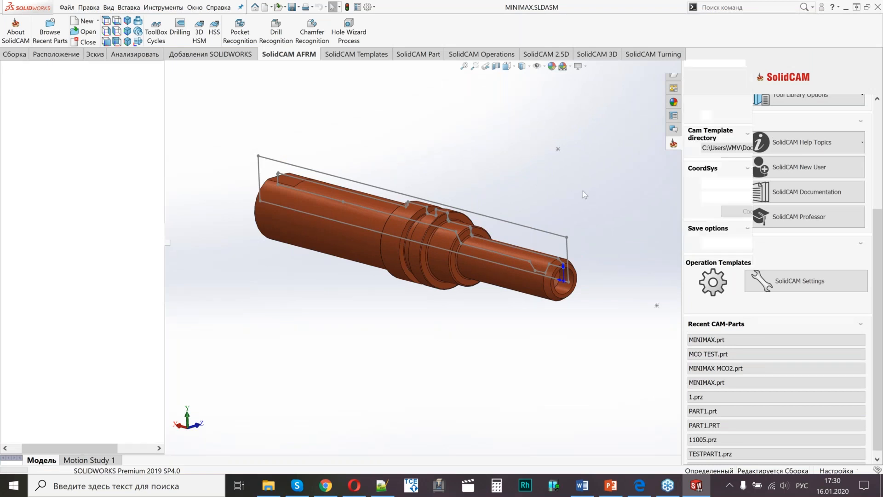
Add a machine control operation after Z1-Z2 Synch Off and name it "BS Home with part".
left_click(610, 186)
scroll(103, 401, "down", 1)
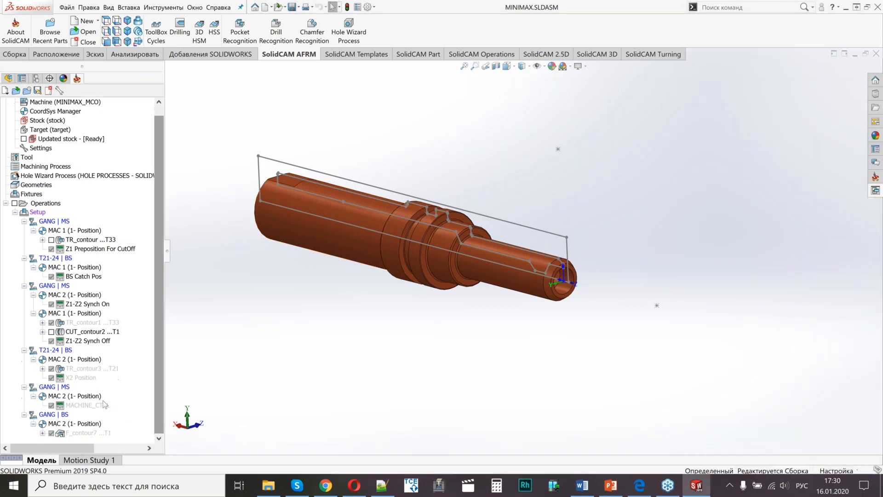
left_click(93, 341)
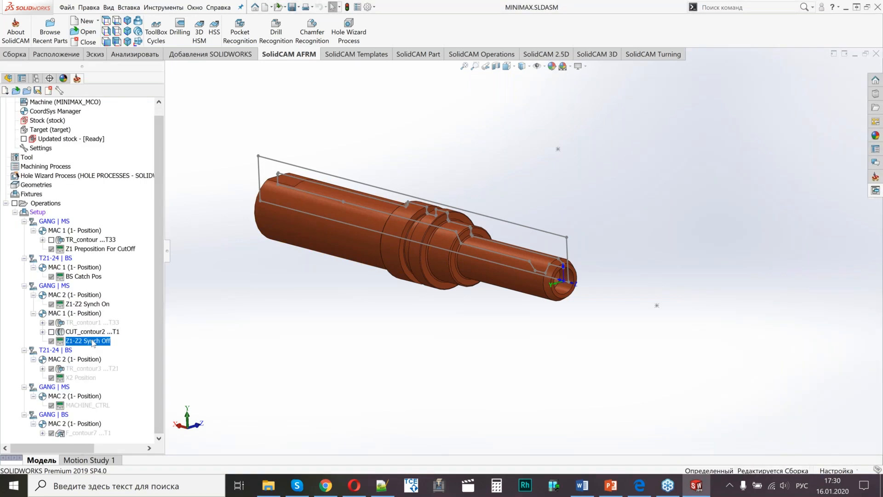
right_click(93, 343)
left_click(488, 210)
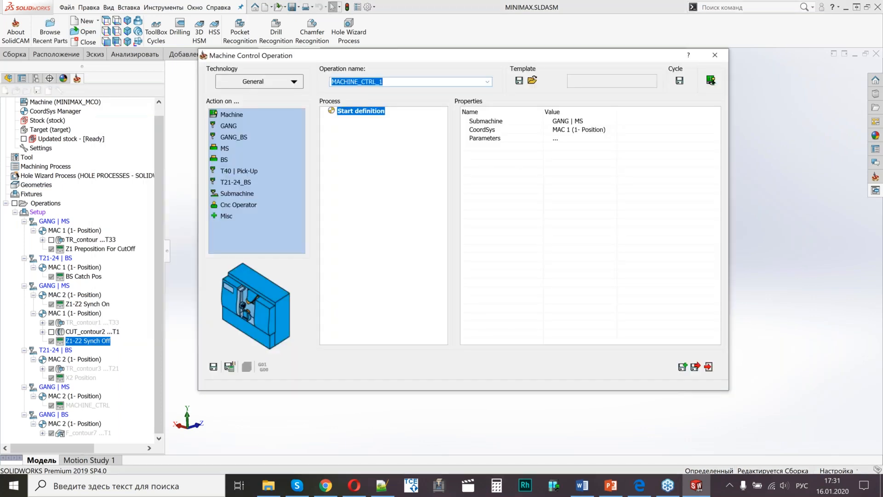
key("alt+Tab")
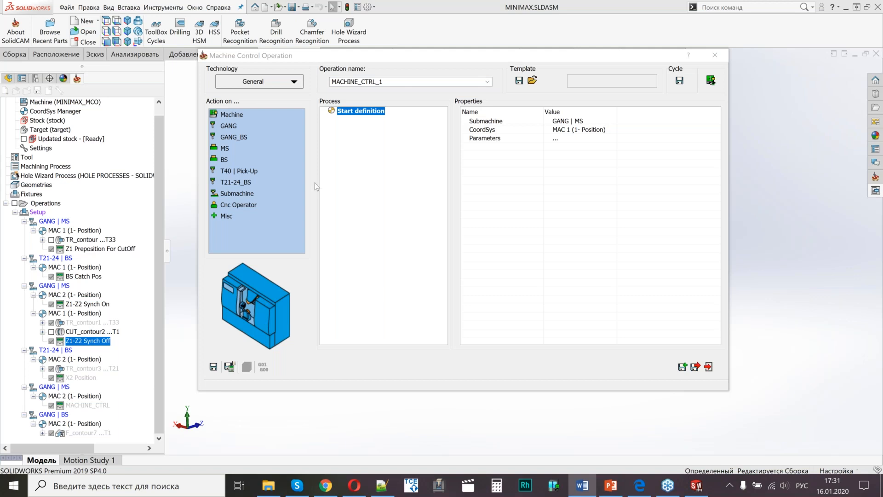
key("alt+Tab")
type("BS Home with part")
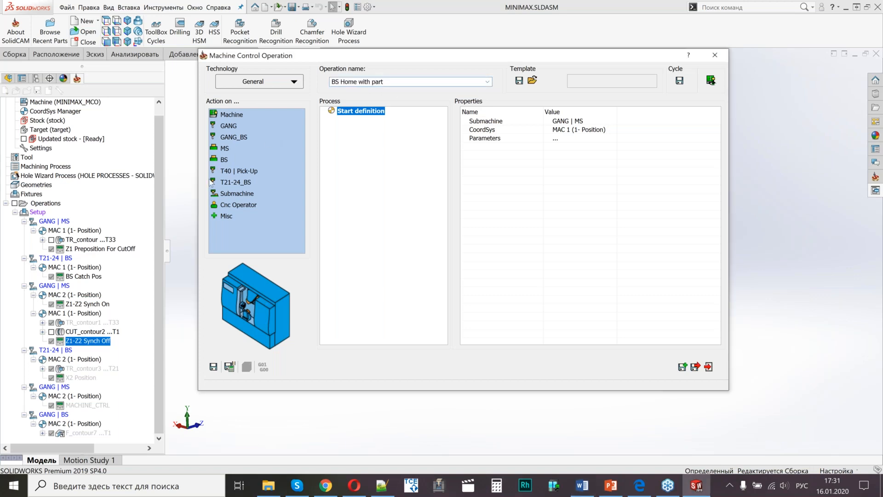
Add a BS action with its Clamp option set to CLOSE ON STOCK, then save and calculate the operation.
double_click(224, 159)
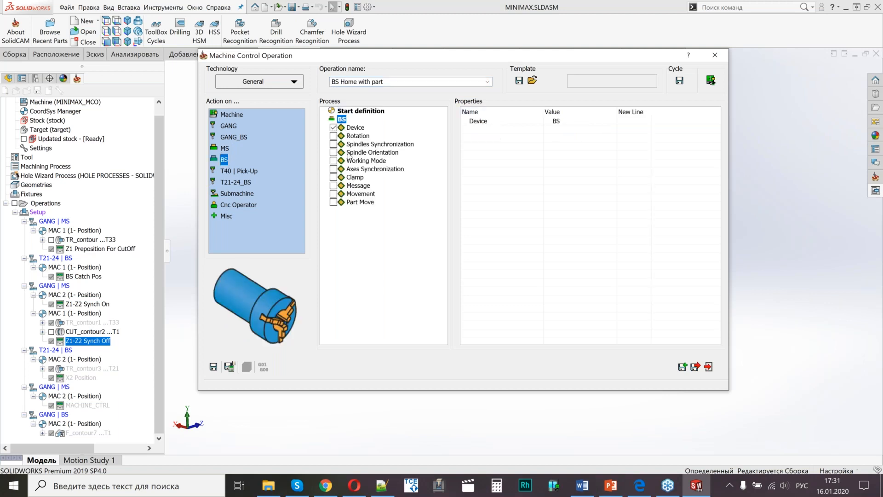
left_click(333, 177)
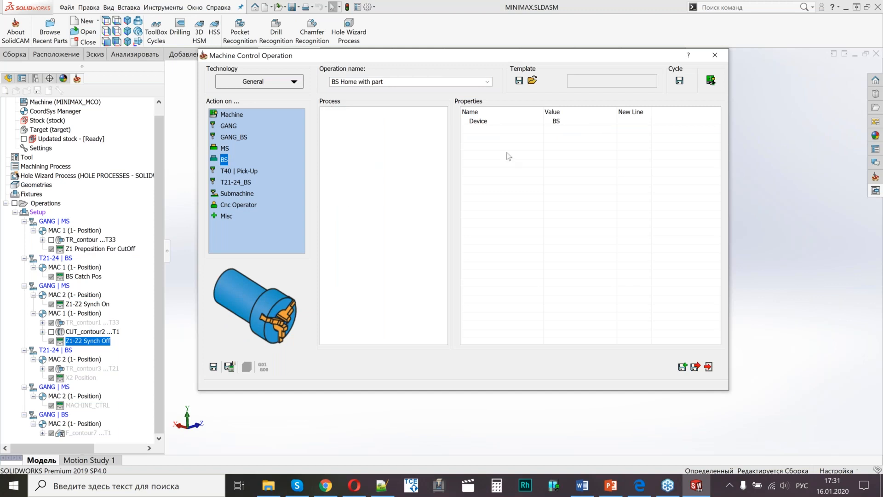
left_click(579, 121)
left_click(570, 146)
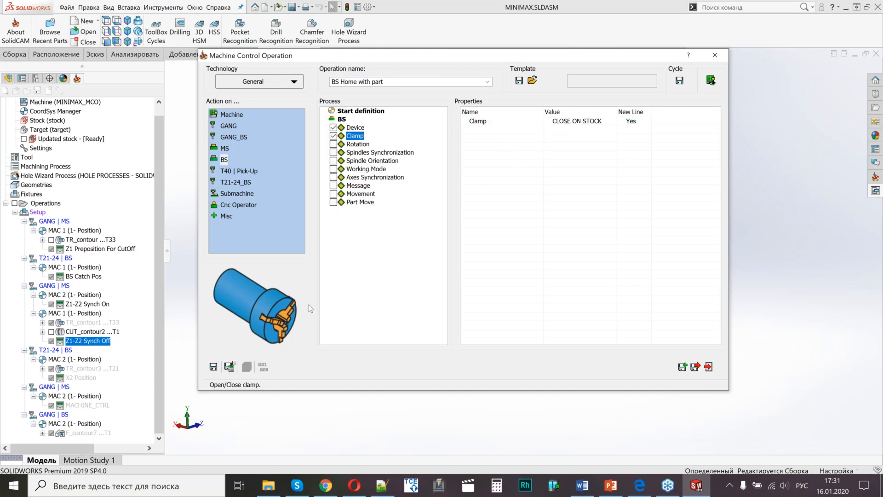
left_click(229, 367)
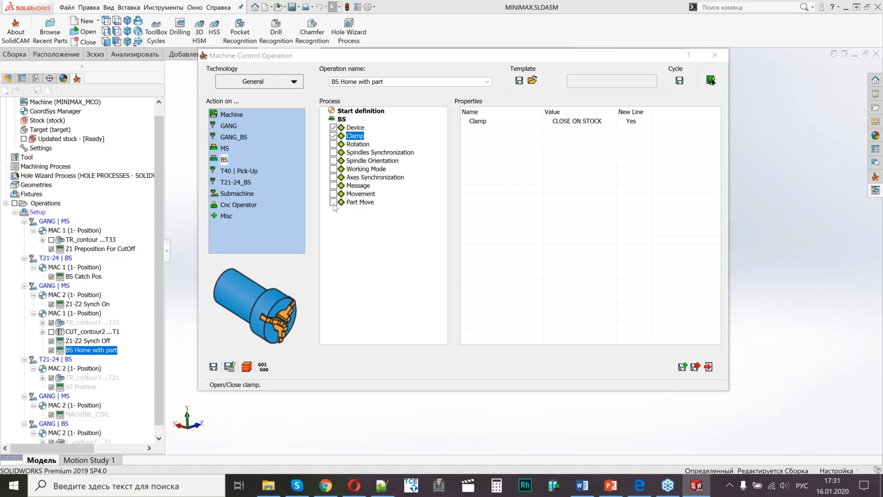
Set the submachine of BS Home with part to T21-24 | BS, then save and calculate the operation.
left_click(365, 112)
left_click(599, 121)
left_click(596, 143)
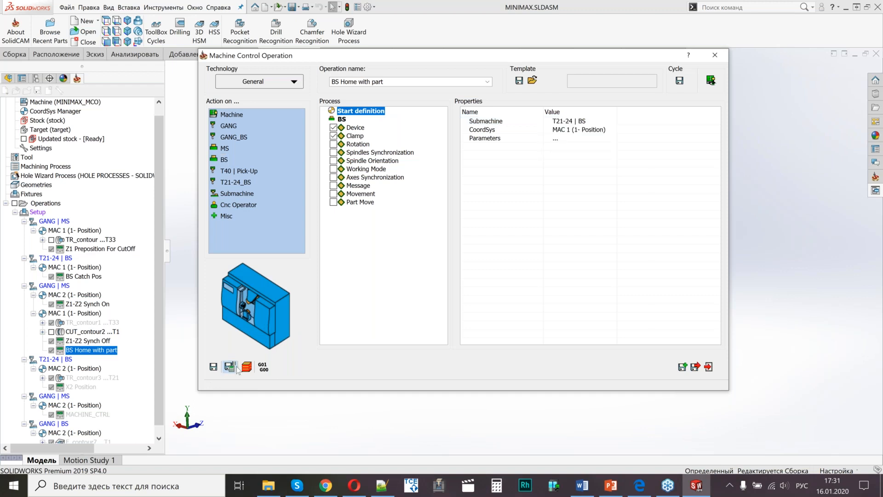
left_click(236, 368)
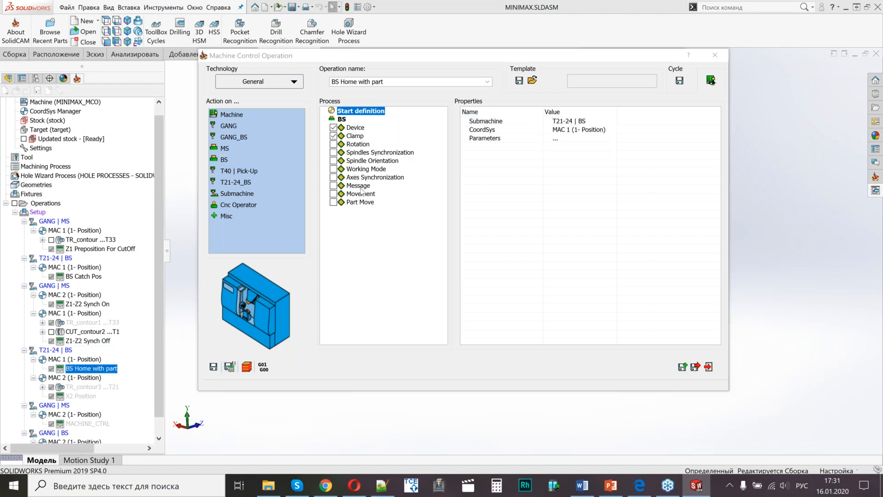
Add a Part Move to the BS action with Z2 going to Home Ref, then save and calculate the operation.
left_click(333, 203)
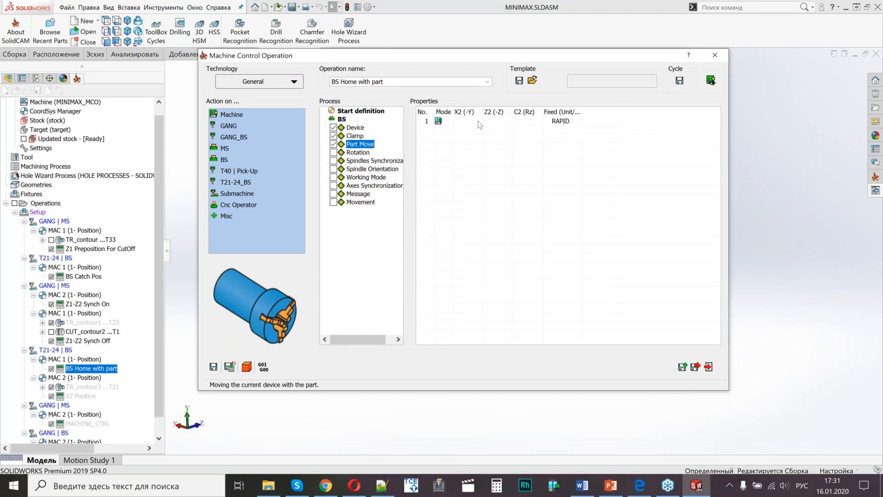
left_click(501, 120)
left_click(507, 121)
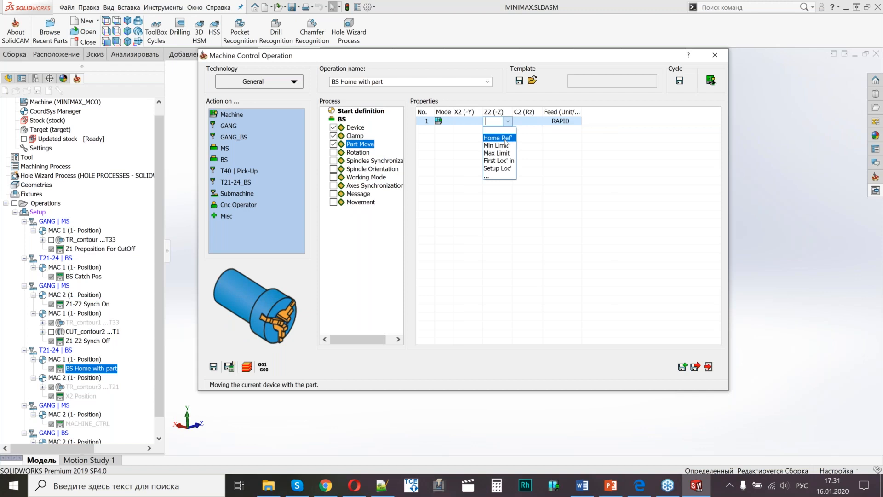
left_click(501, 138)
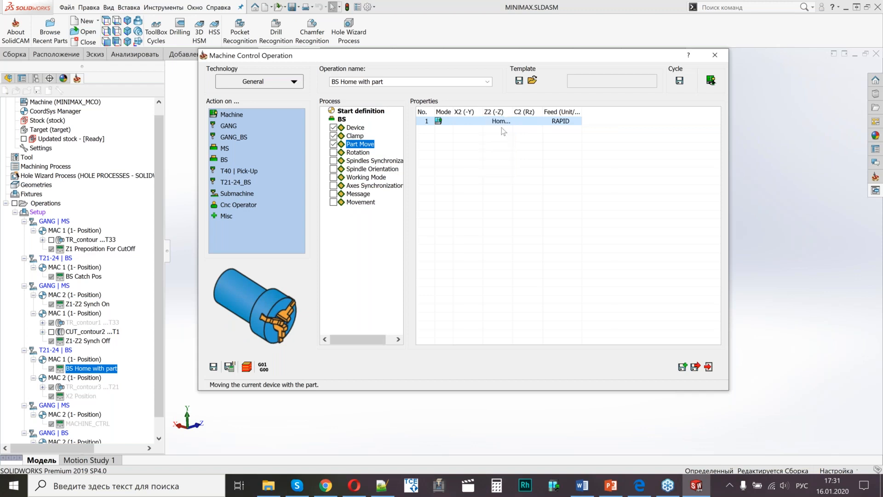
left_click(230, 367)
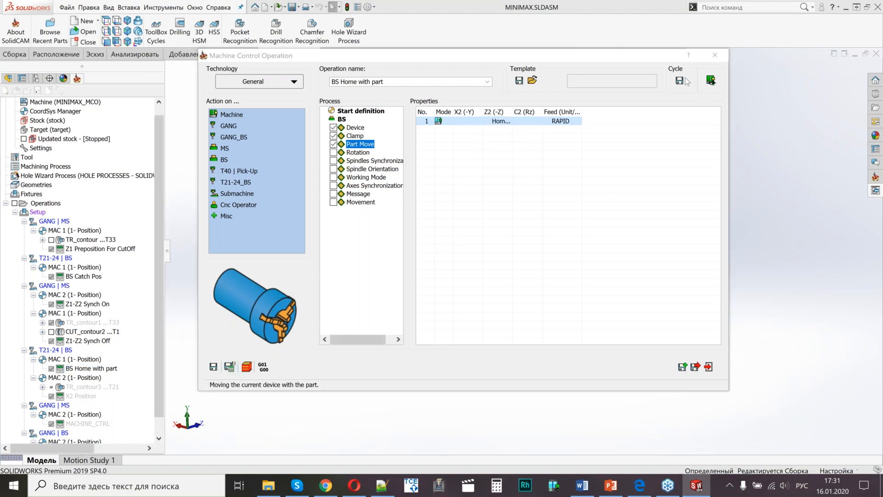
Add a second Part Move line with X2 going to Home Ref, then save and calculate the operation.
left_click(424, 130)
left_click(464, 129)
left_click(478, 130)
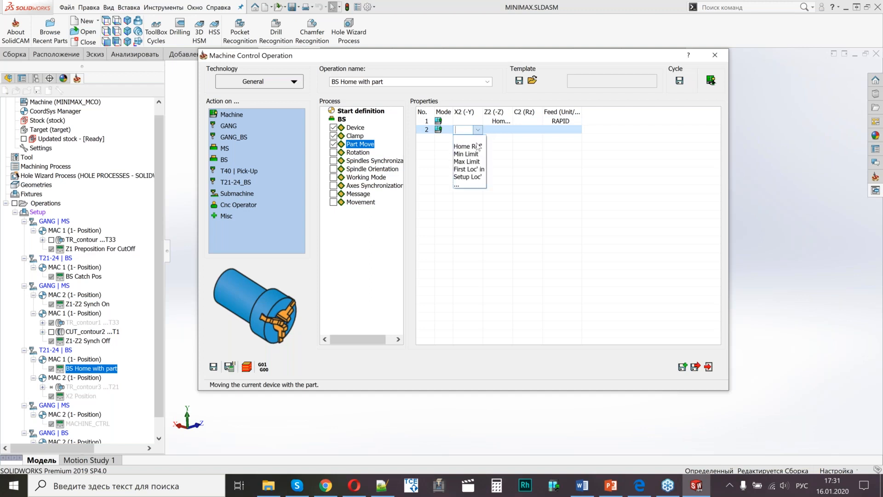
left_click(476, 147)
left_click(229, 366)
Check both Part Move positions in the machine preview, then close the preview and exit the machine control operation.
left_click(711, 81)
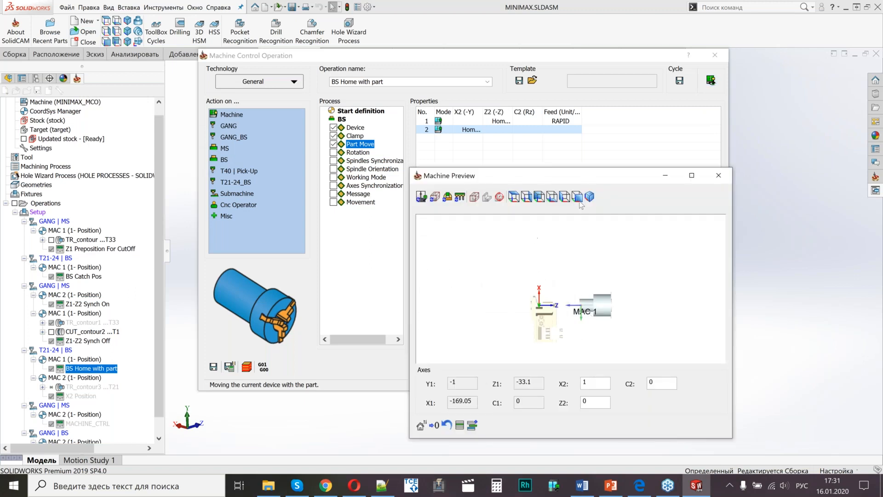
left_click(513, 198)
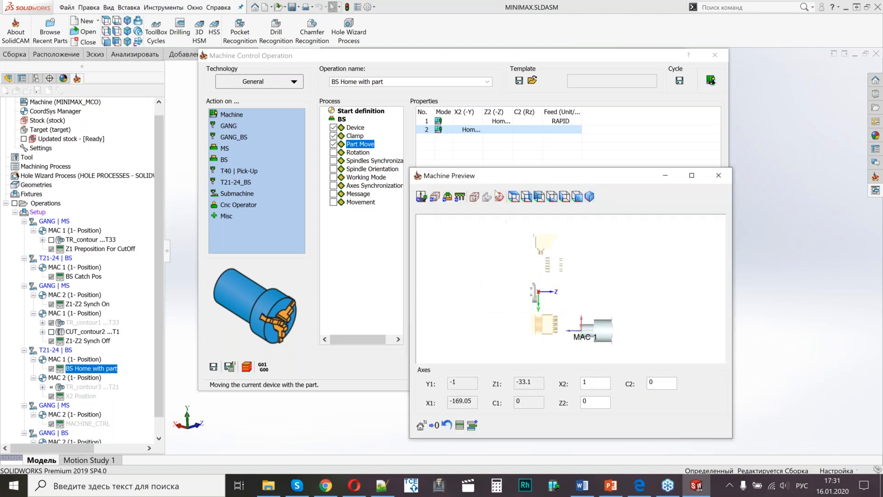
left_click(428, 121)
left_click(596, 292)
scroll(573, 294, "up", 5)
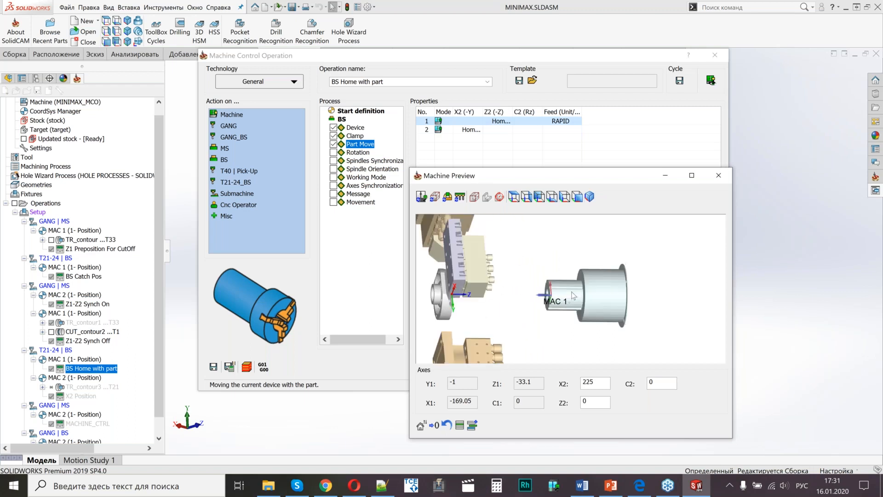
scroll(573, 295, "up", 4)
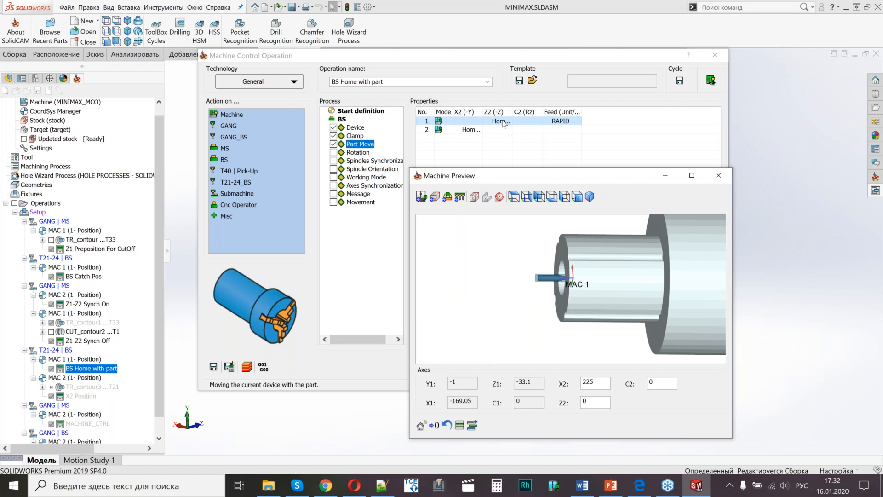
scroll(575, 236, "down", 6)
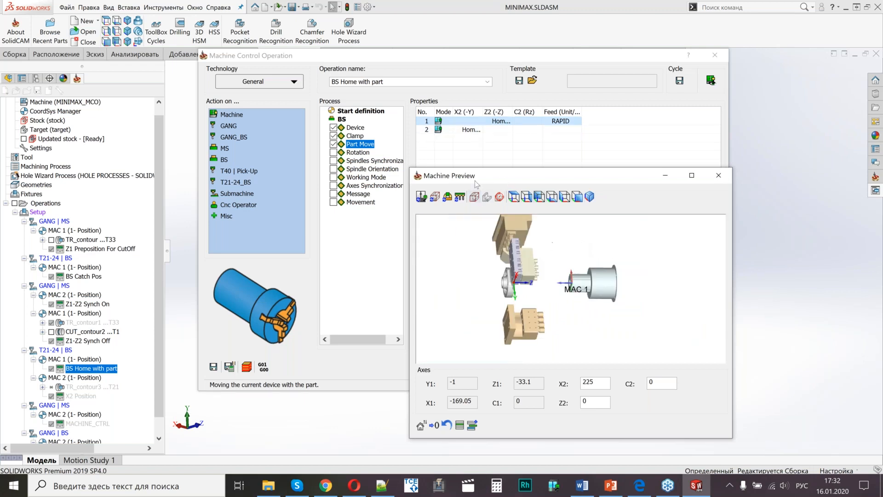
left_click(420, 130)
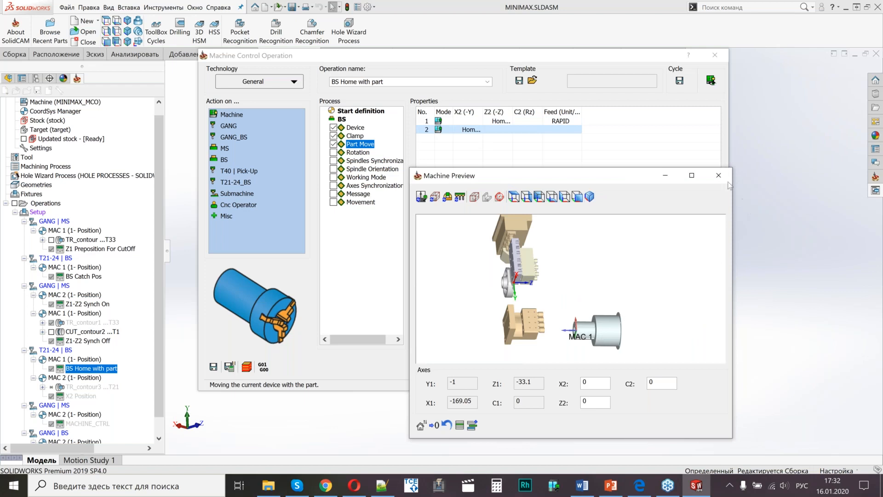
scroll(529, 315, "down", 1)
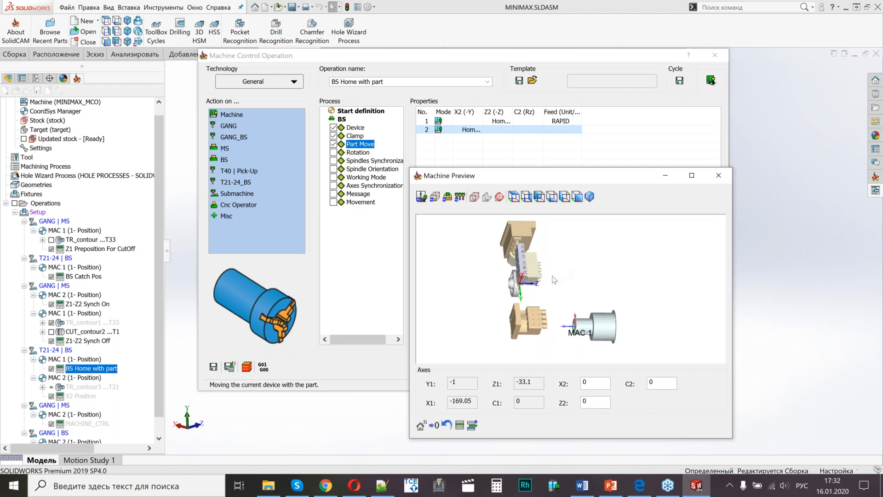
left_click(718, 175)
left_click(676, 360)
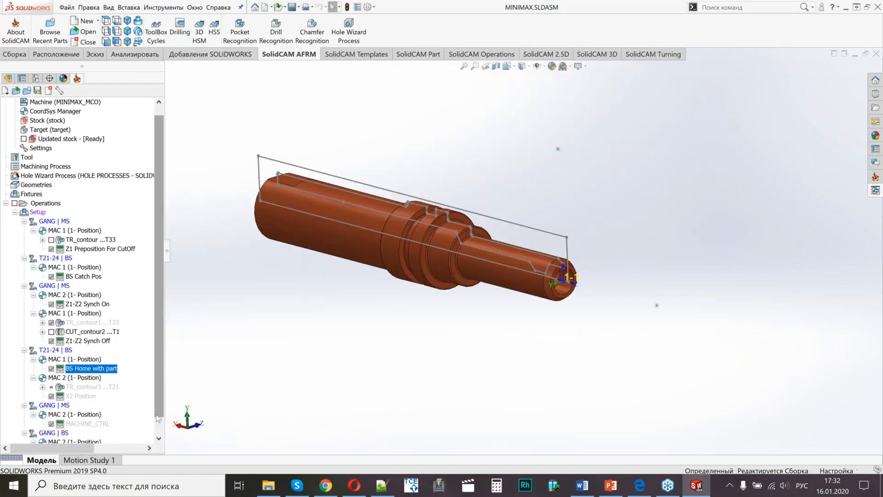
Unsuppress the TR_contour3, X2 Position and F_contour7 operations together.
scroll(93, 374, "down", 1)
left_click(92, 369)
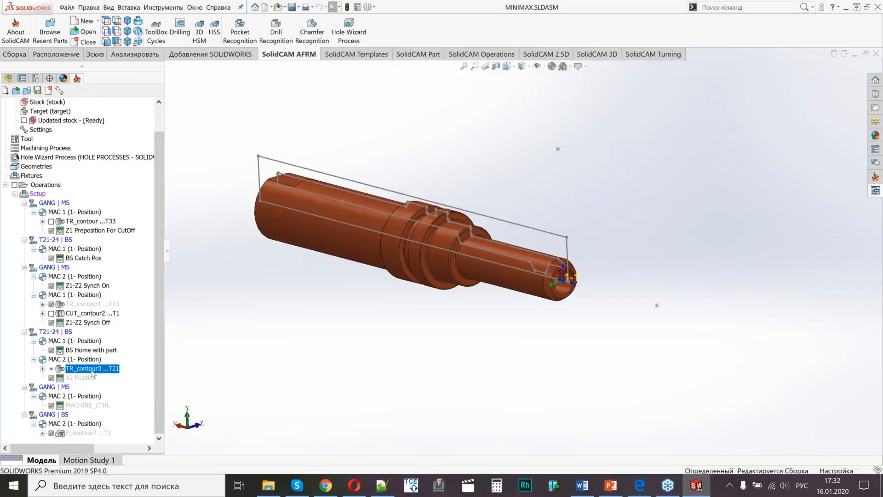
left_click(83, 377, "shift")
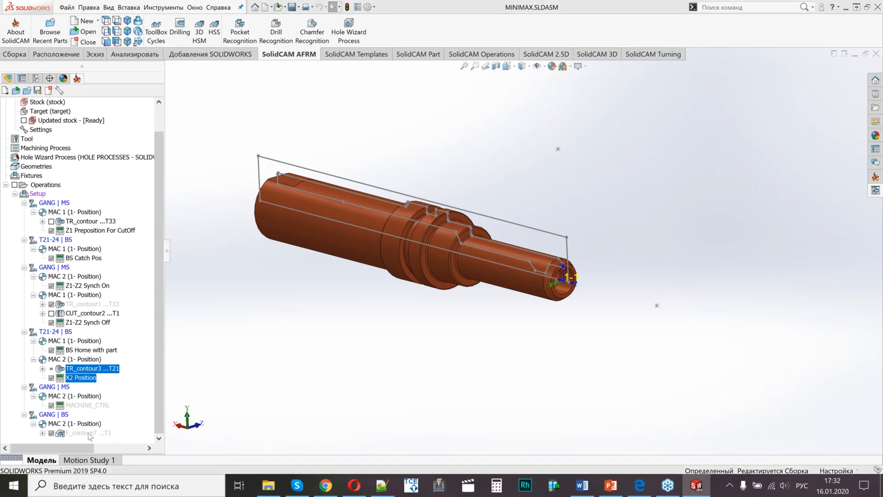
left_click(90, 433, "ctrl")
right_click(90, 433)
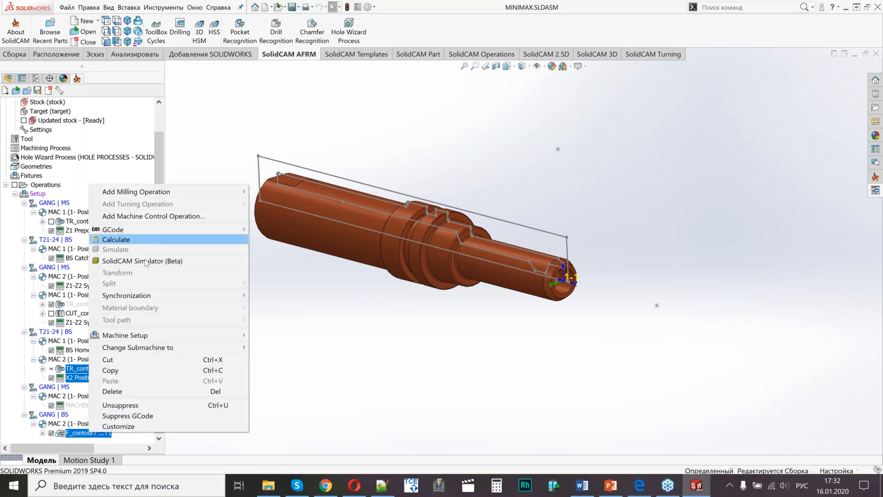
left_click(158, 406)
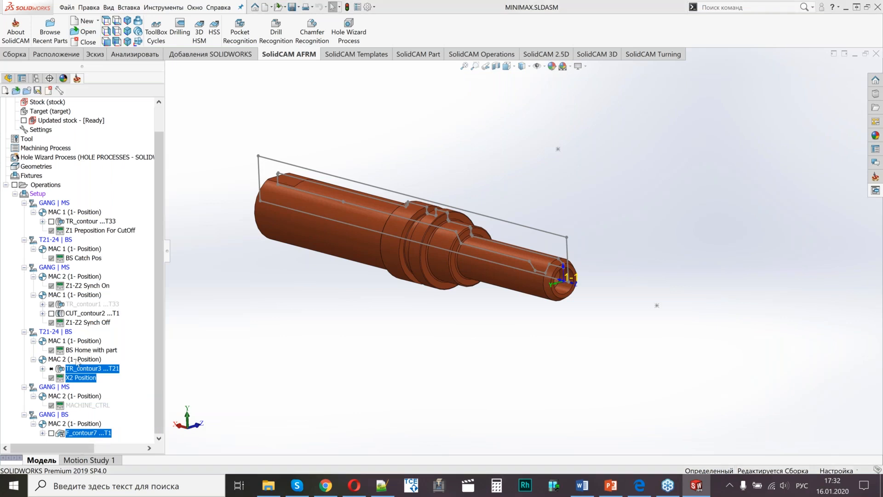
Calculate the TR_contour3 operation on its own.
left_click(79, 371)
right_click(79, 372)
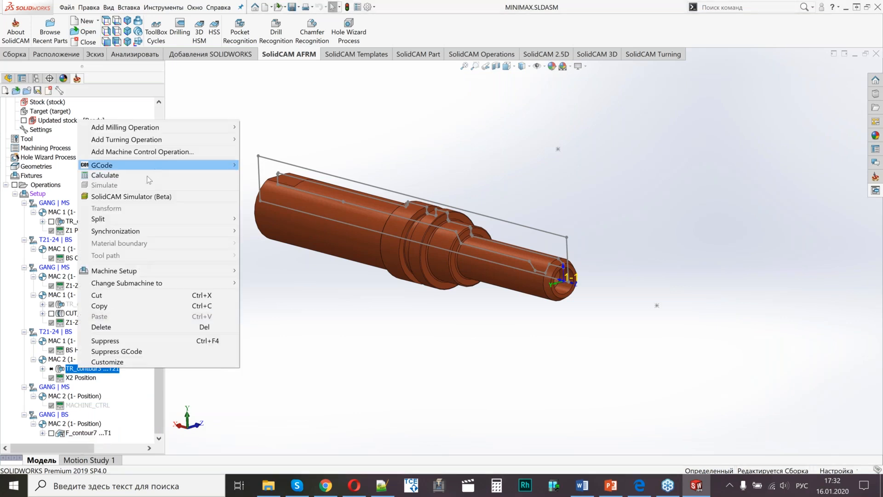
left_click(106, 175)
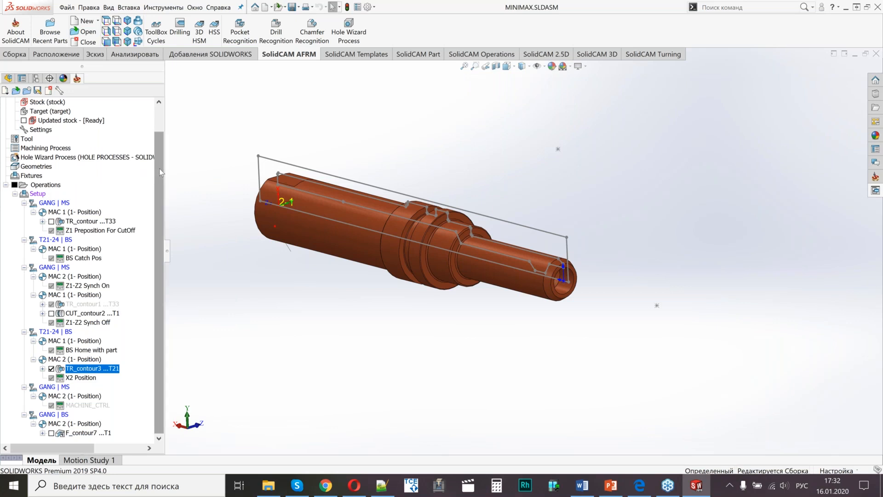
Simulate the whole Setup in Machine Simulation and step through TR_contour and Z1 Preposition For CutOff.
right_click(46, 194)
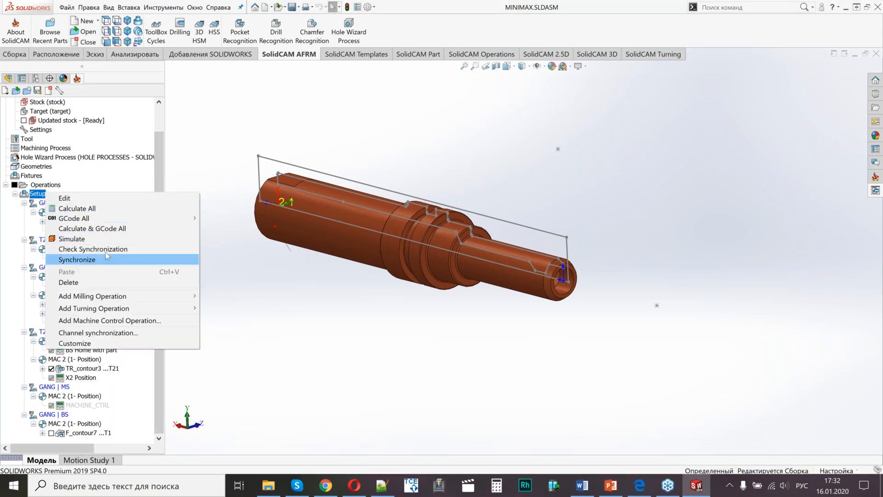
left_click(118, 240)
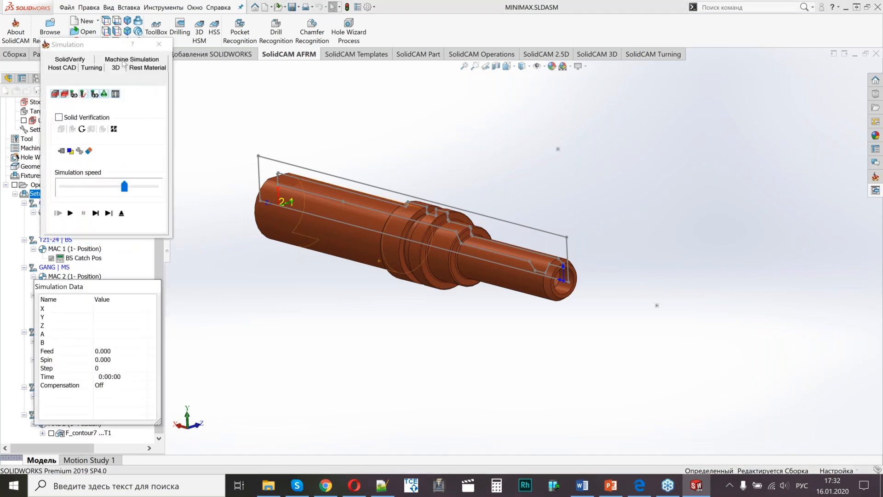
left_click(125, 59)
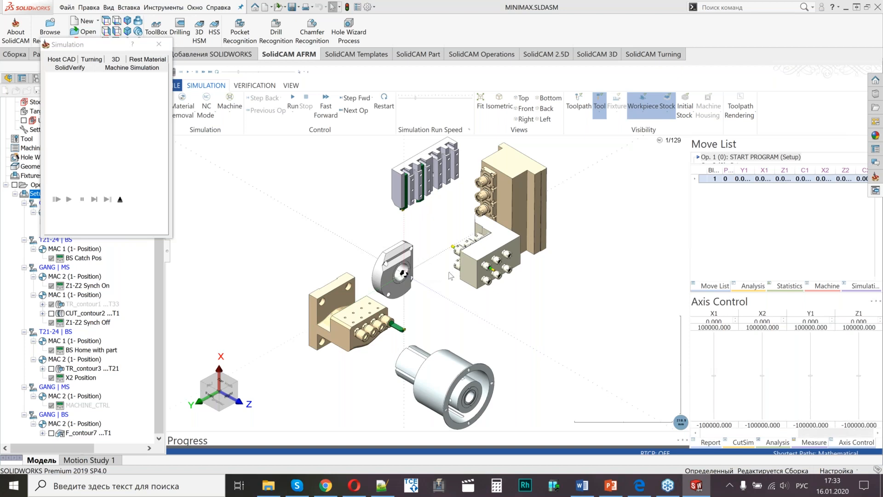
scroll(741, 210, "down", 1)
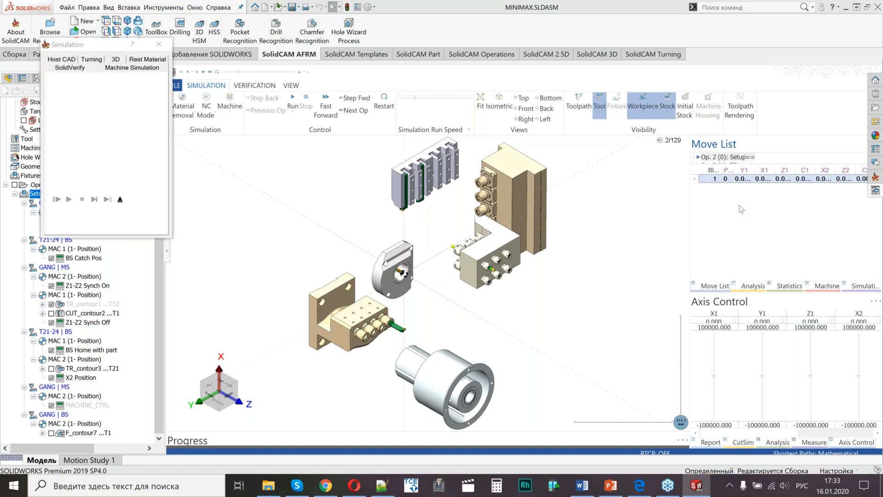
scroll(739, 205, "down", 1)
scroll(410, 294, "up", 5)
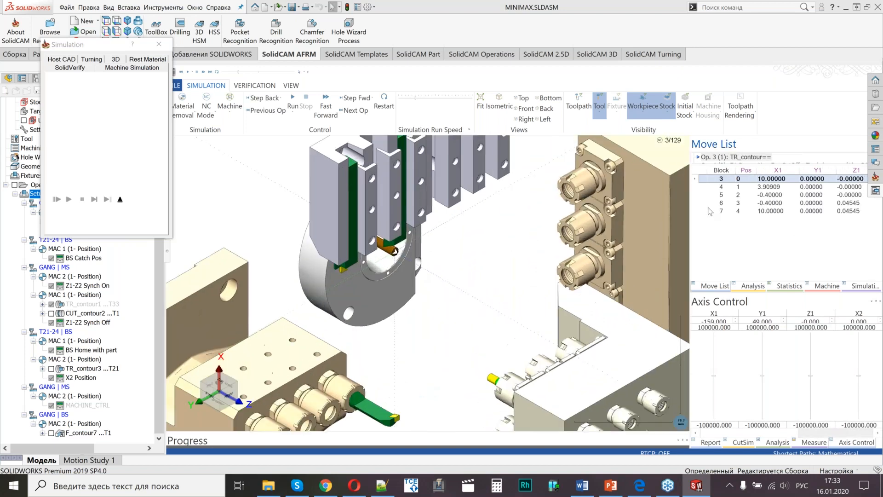
scroll(711, 212, "down", 3)
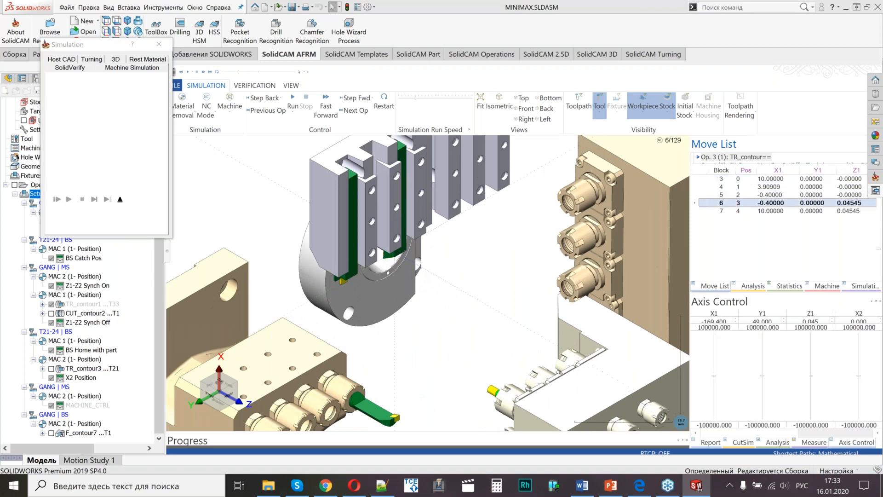
scroll(395, 251, "up", 3)
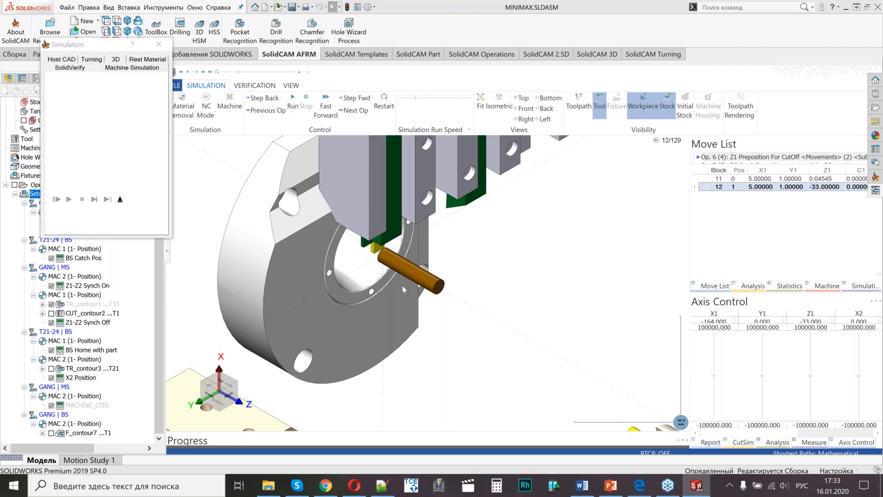
middle_click_drag(412, 294, 440, 292)
scroll(440, 288, "up", 2)
scroll(449, 278, "up", 5)
Step through the BS Catch Pos moves until the back spindle reaches its final catching position over the bar.
left_click(750, 218)
key("Down")
key("Down")
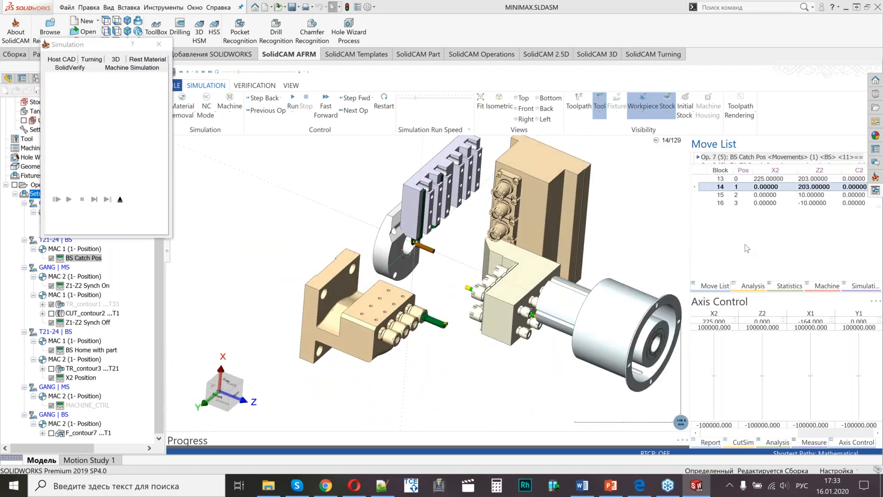
key("Down")
middle_click_drag(455, 281, 525, 286)
scroll(437, 271, "up", 5)
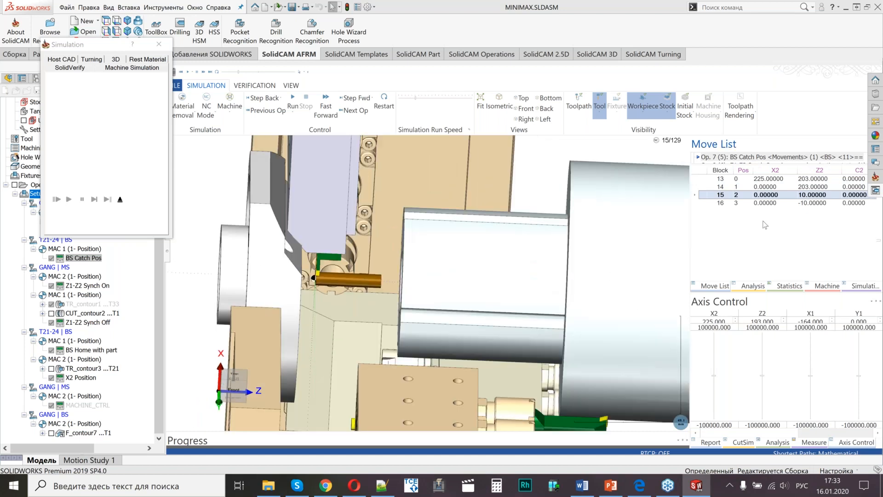
key("Down")
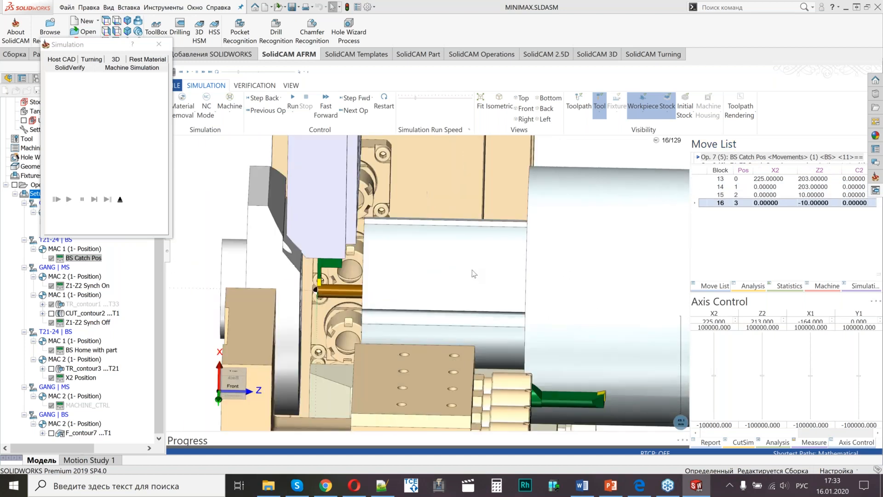
Step through the synchronized cutoff and both BS Home with part moves, then exit the simulation.
key("Down")
key("Down")
key("Down")
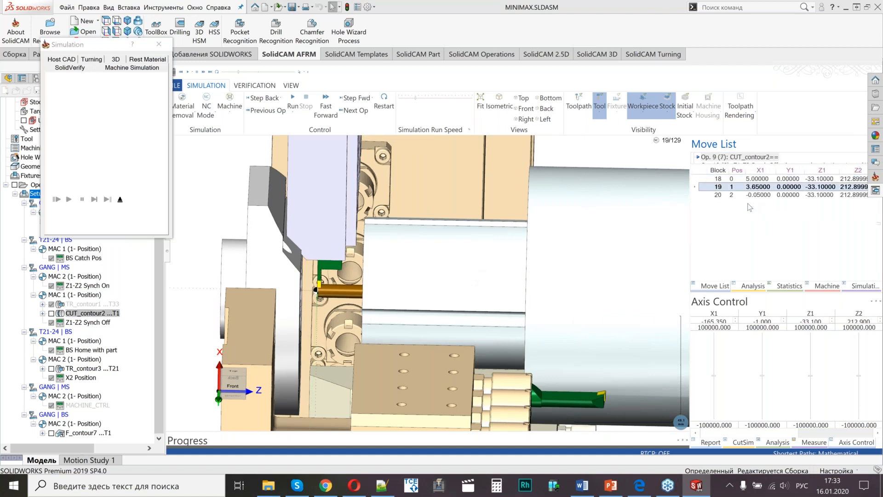
key("Down")
key("Down")
key("Down")
key("Down")
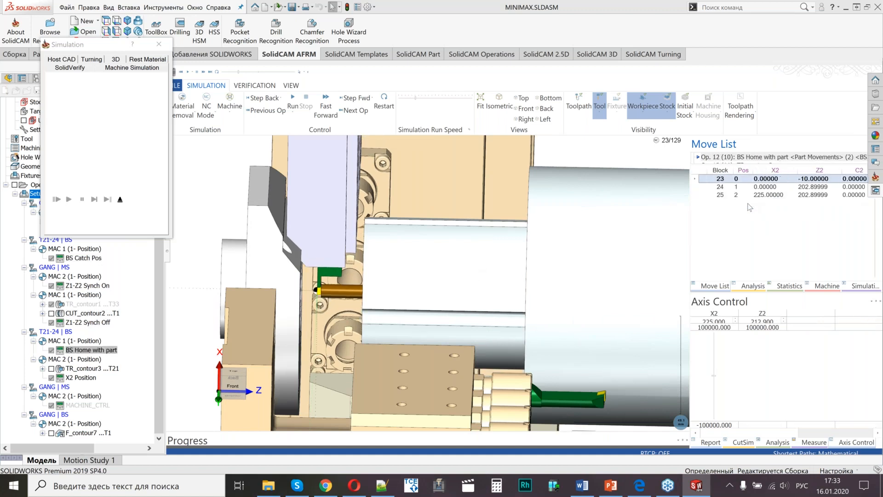
key("Down")
key("Down")
scroll(519, 283, "down", 5)
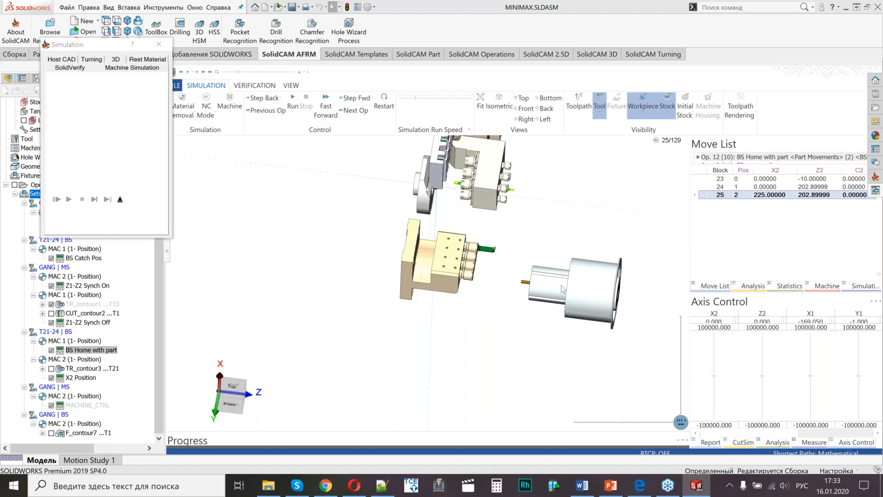
left_click(120, 200)
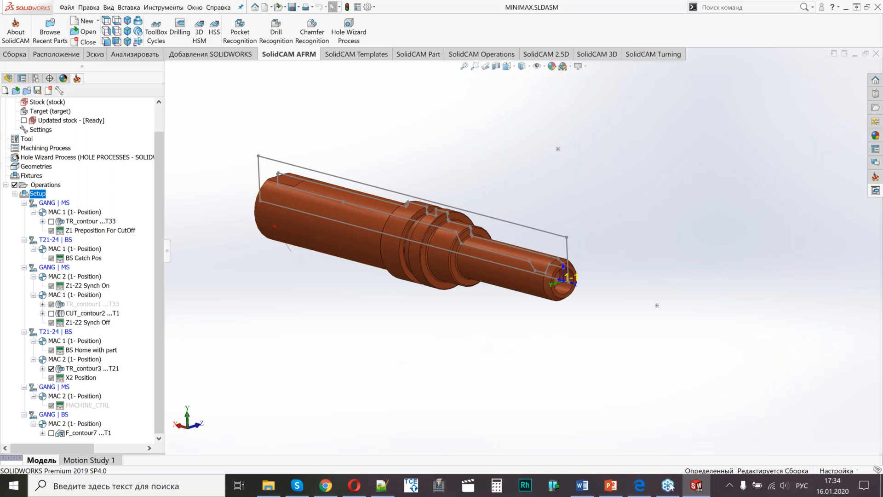
Switch to PARAMETERS.pdf in Edge and review the transfer G-code listed for channels 1 and 2.
left_click(638, 485)
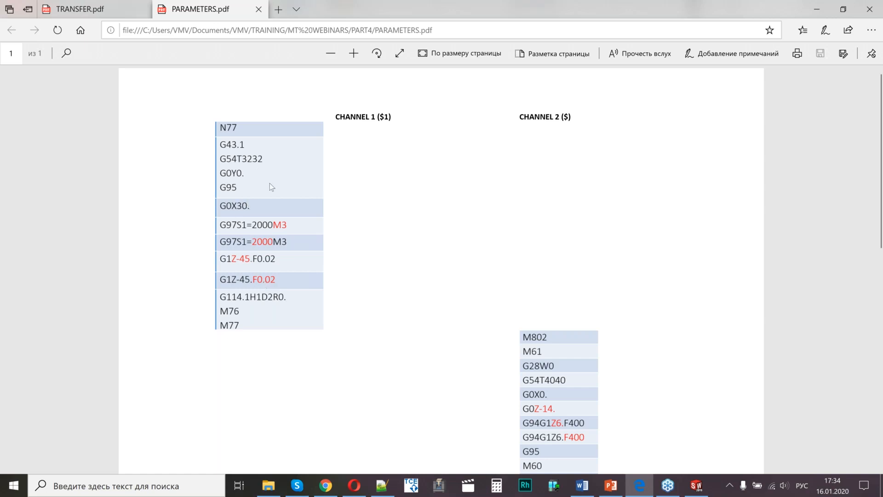
scroll(270, 183, "down", 5)
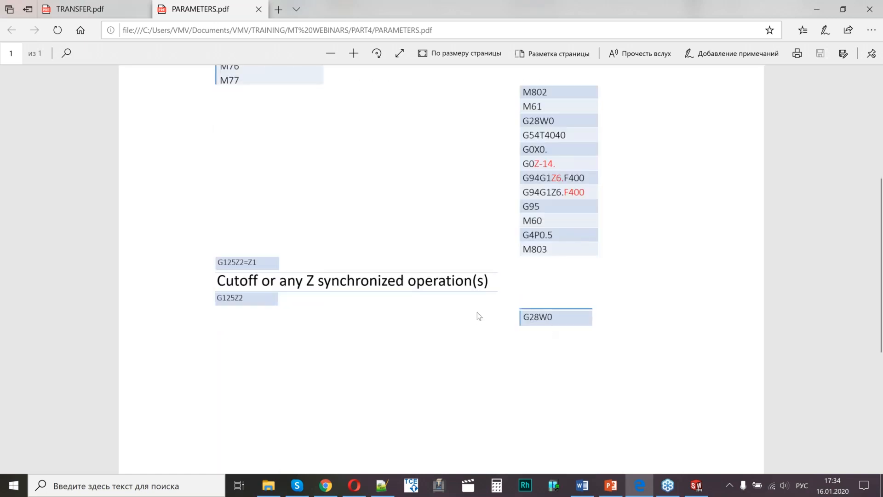
Review the channel 1 and channel 2 transfer code in PARAMETERS.pdf, examining the red-marked variable values.
scroll(479, 316, "up", 4)
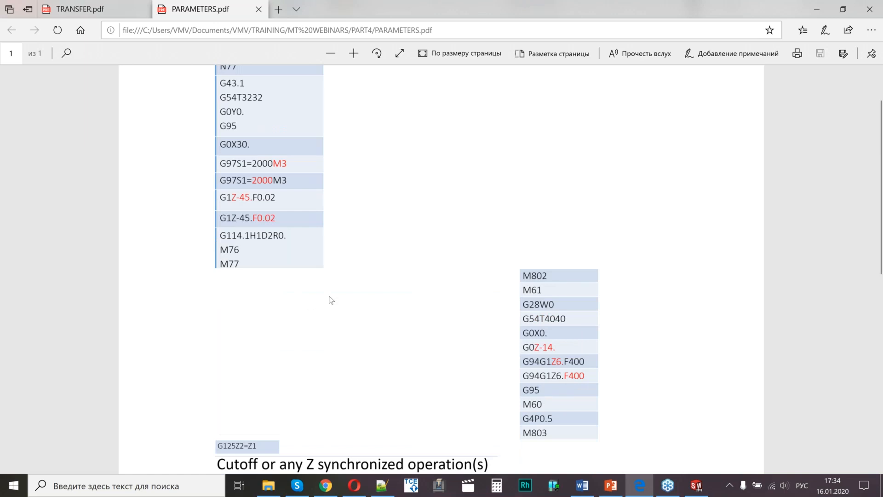
scroll(329, 300, "up", 2)
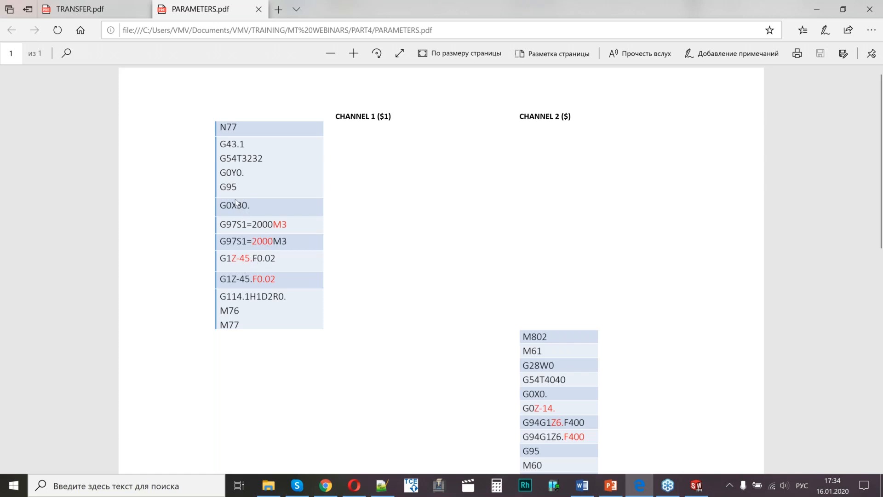
scroll(596, 218, "down", 3)
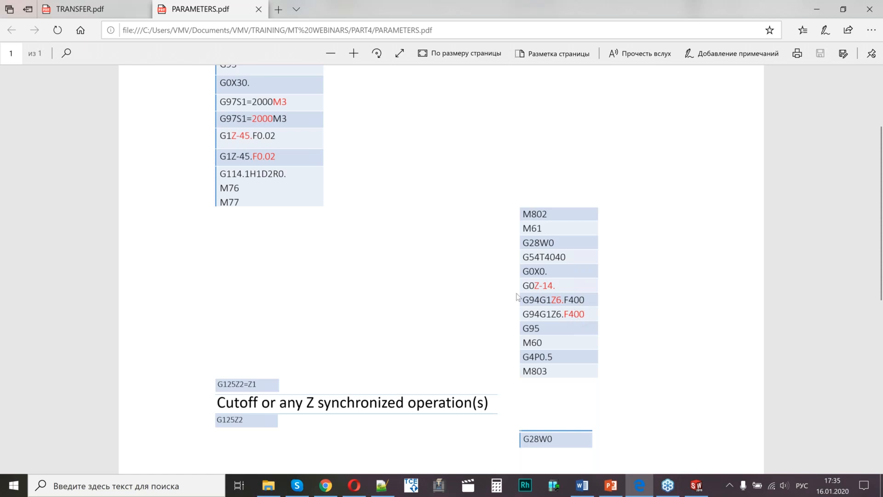
scroll(518, 297, "down", 1)
scroll(517, 297, "down", 3)
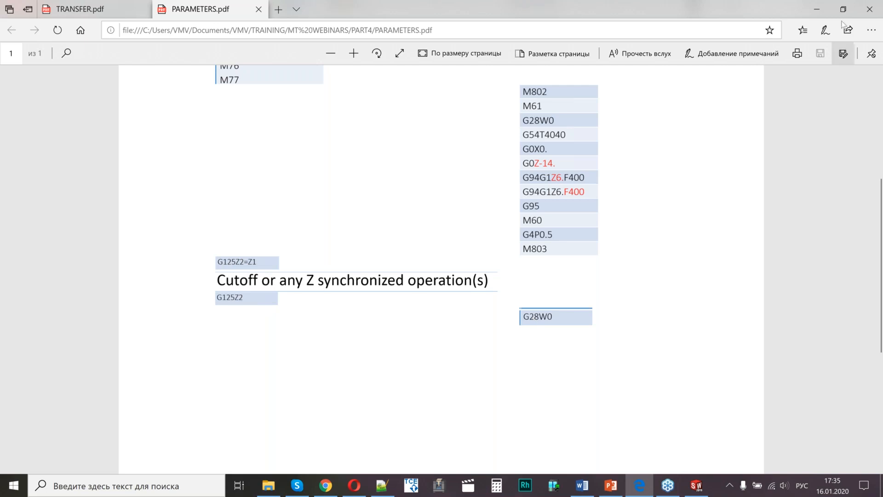
Return to SOLIDWORKS and open the GANG Tool Change settings of the Z1 Preposition For CutOff operation.
left_click(817, 9)
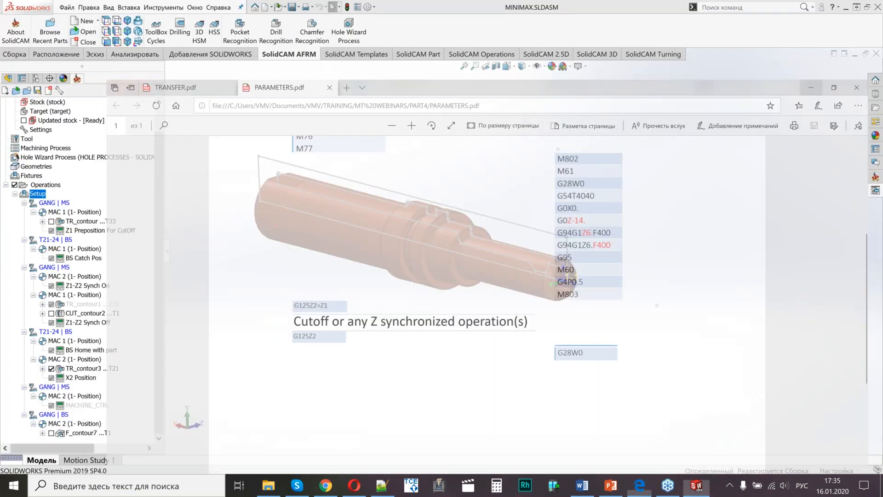
left_click(82, 231)
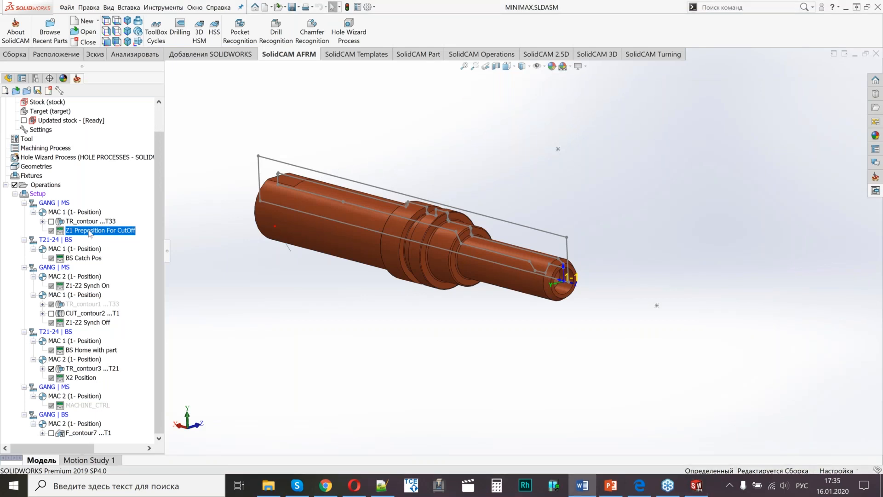
double_click(89, 231)
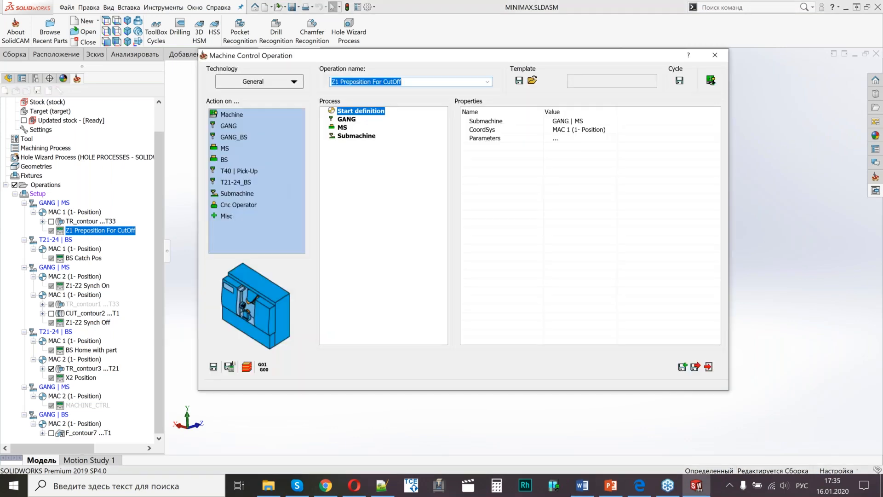
double_click(346, 119)
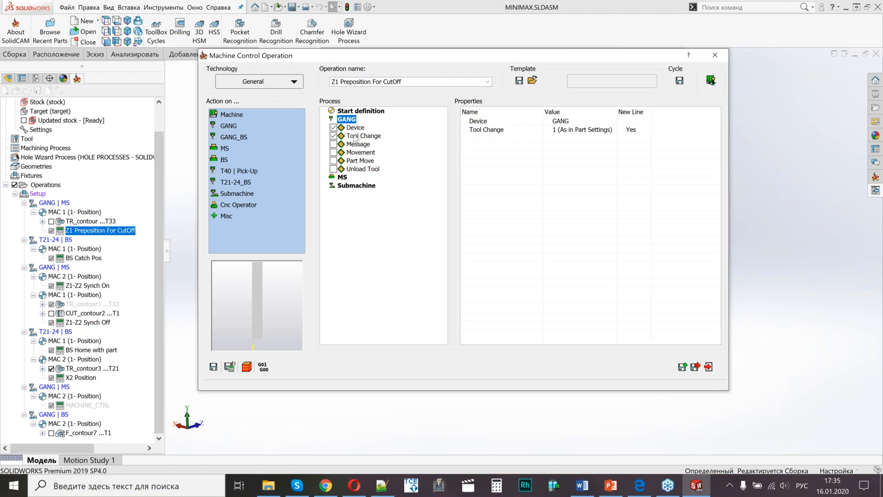
left_click(364, 136)
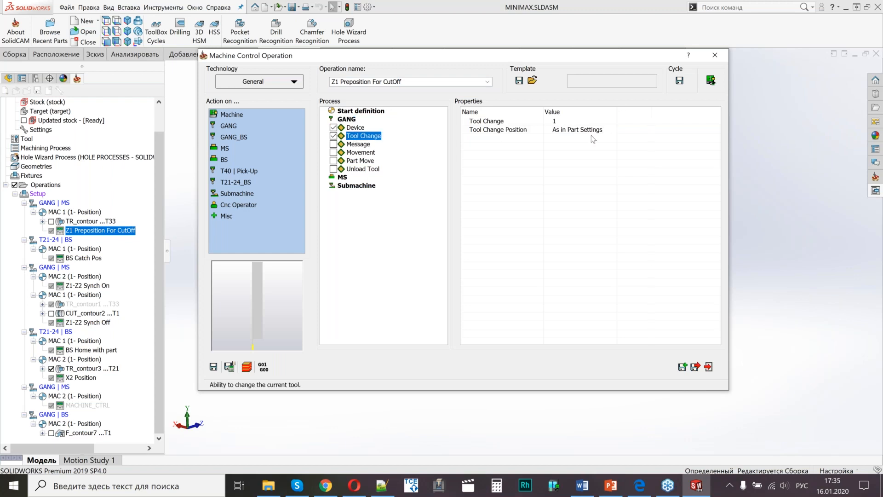
Add a parameter to the Tool Change value with the GPP name iVMID_ToolNumber.
right_click(570, 123)
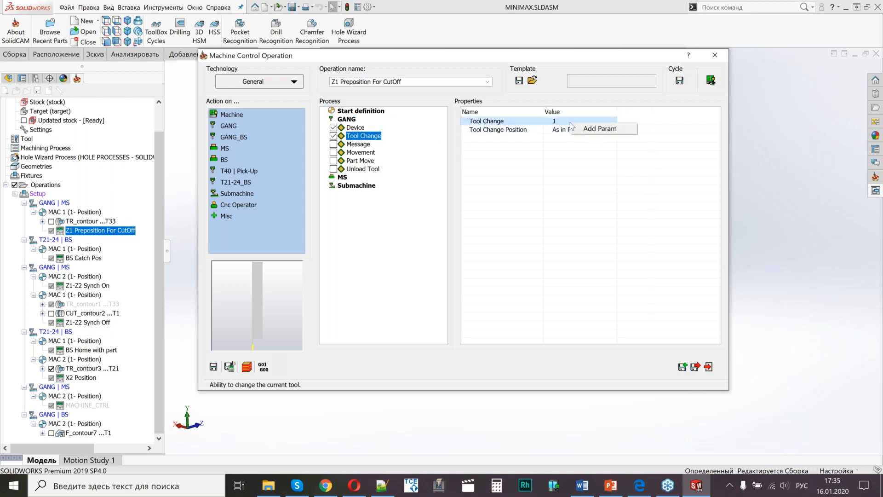
left_click(597, 129)
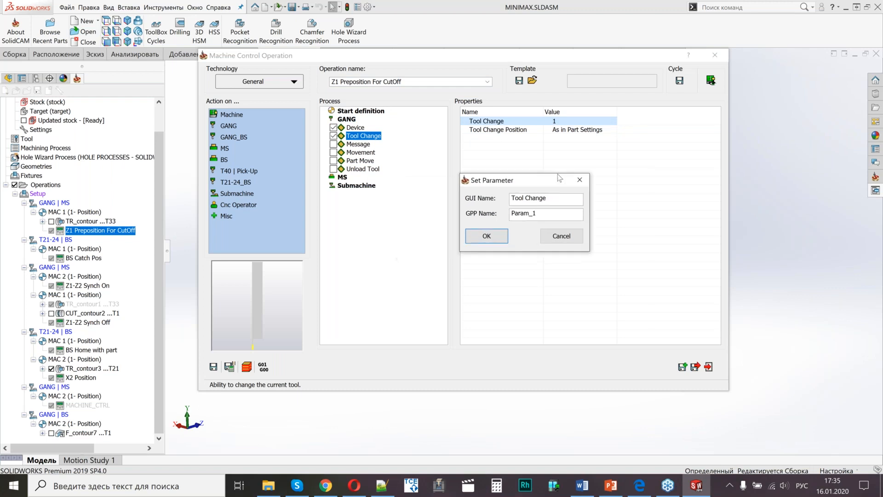
left_click_drag(558, 174, 582, 153)
key("alt+Tab")
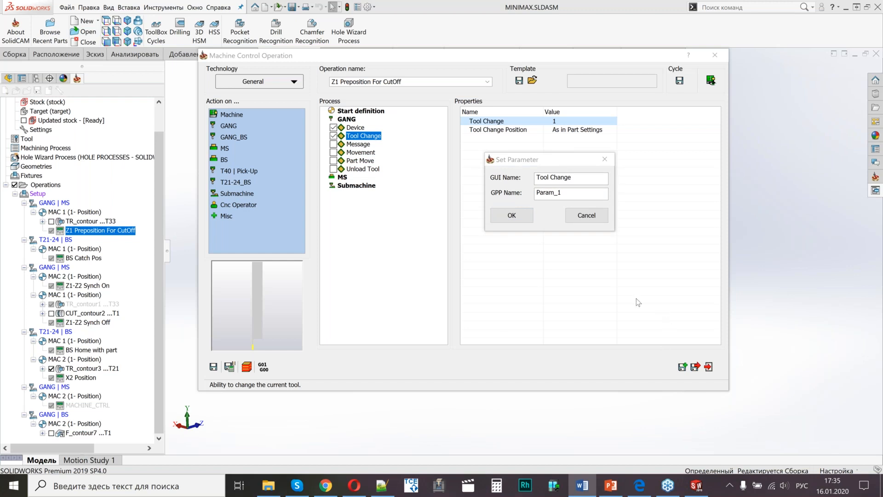
double_click(584, 192)
type("iVMID_ToolNumber")
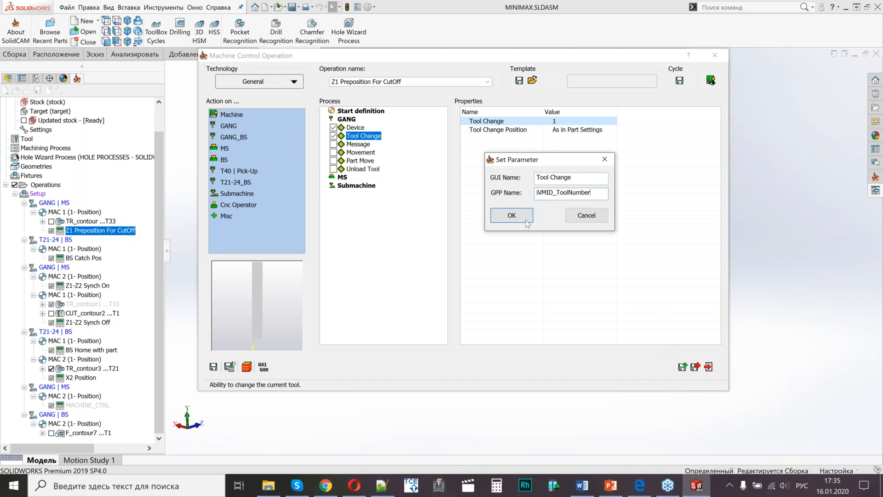
left_click(511, 215)
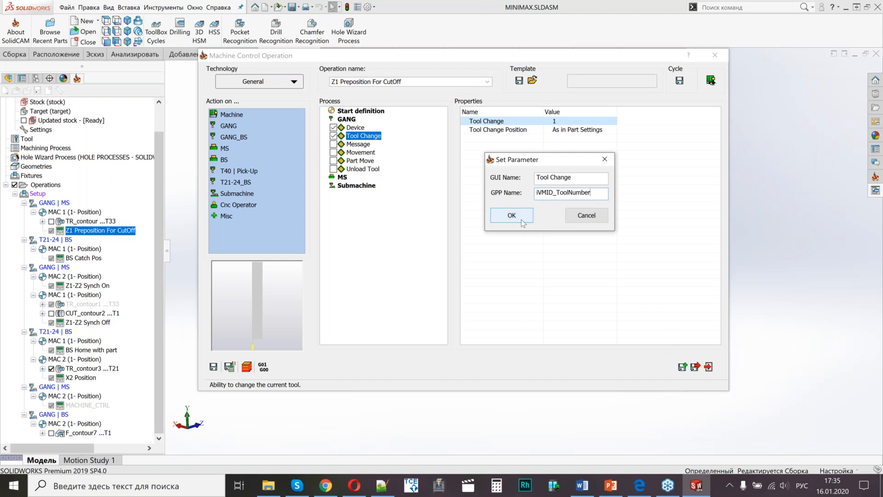
Add a parameter with the GPP name iVMID_MSRotDir to the direction of the MS spindle's Rotation.
left_click(343, 178)
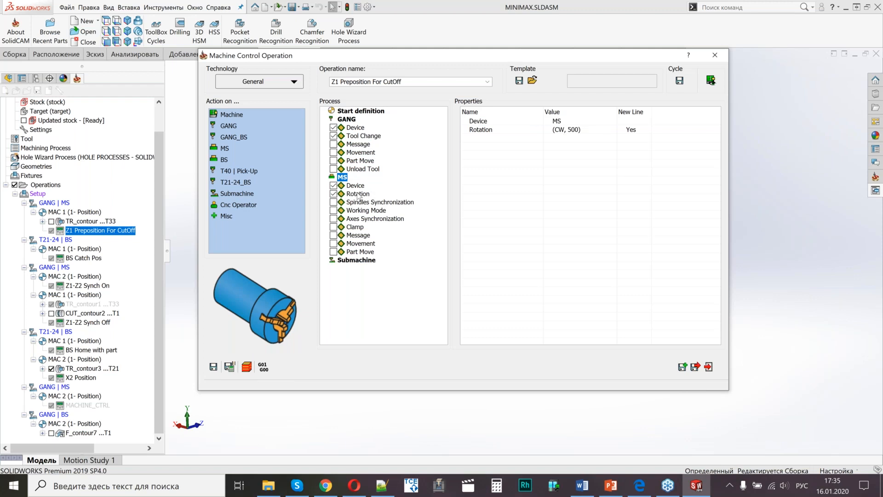
left_click(358, 193)
right_click(568, 121)
left_click(585, 127)
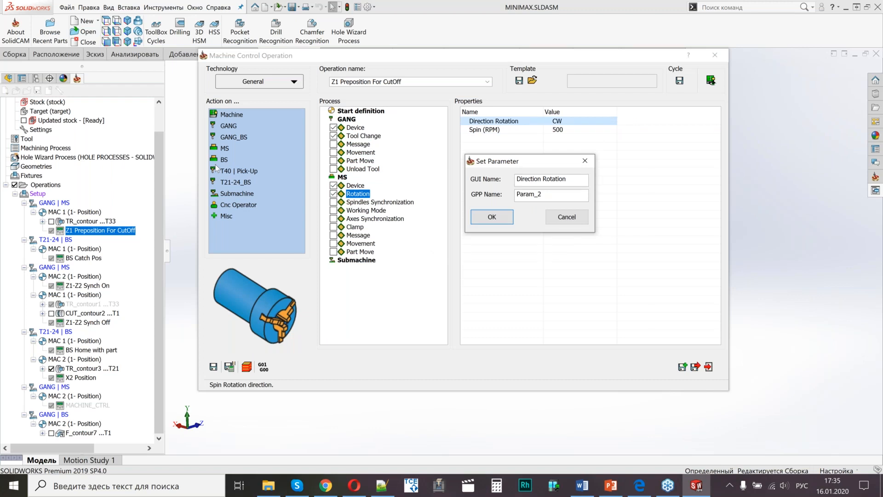
key("alt+Tab")
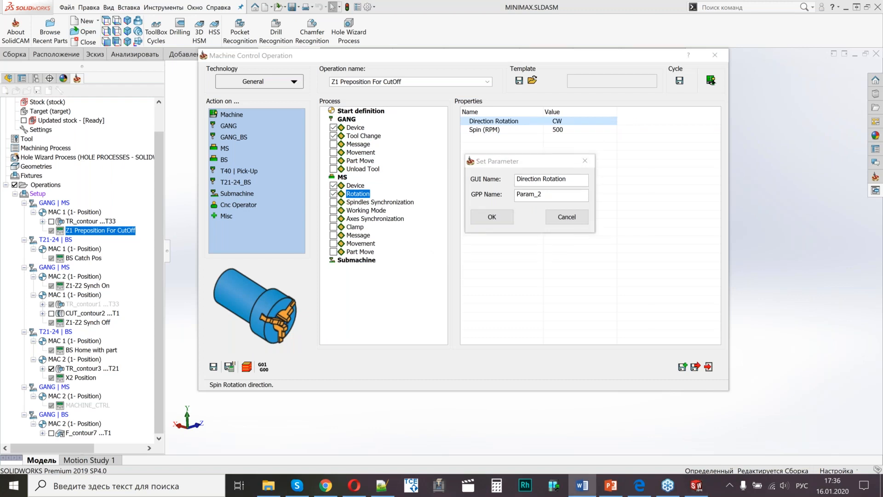
double_click(544, 194)
type("iVMID_MSRotDir")
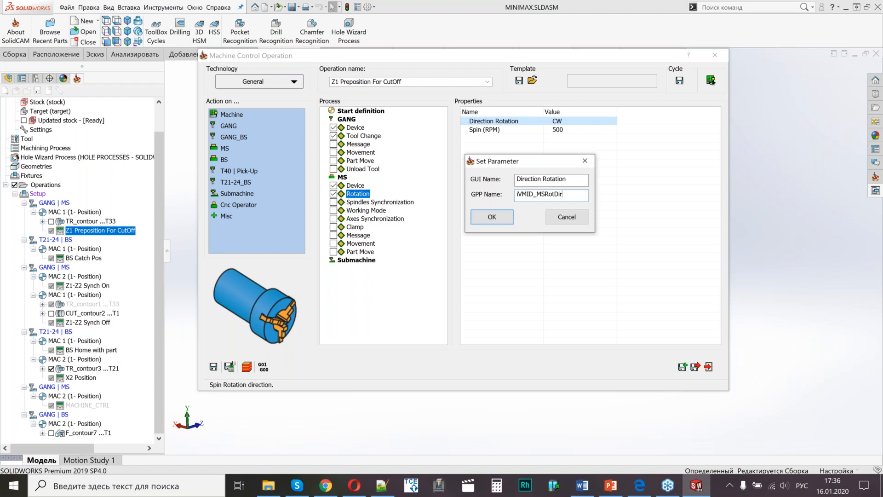
left_click(488, 218)
Add a parameter with the GPP name nVMID_MSRotSpin to the MS spindle's Spin (RPM) value.
right_click(563, 131)
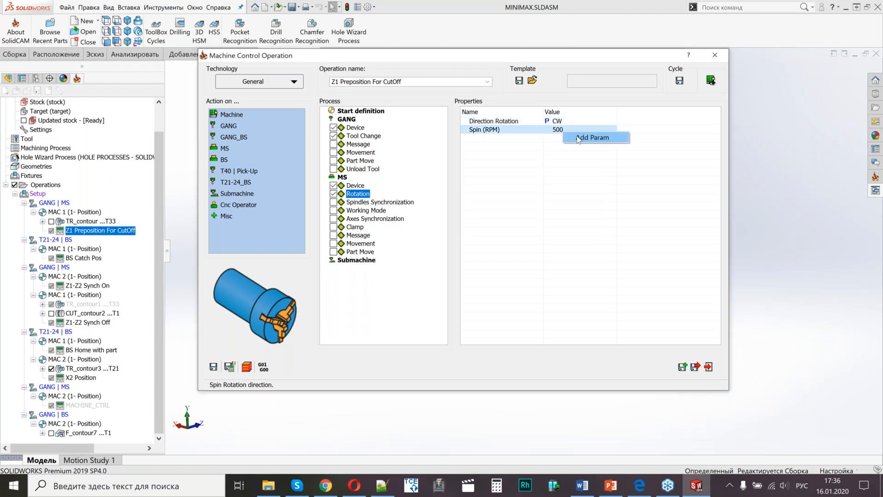
left_click(579, 137)
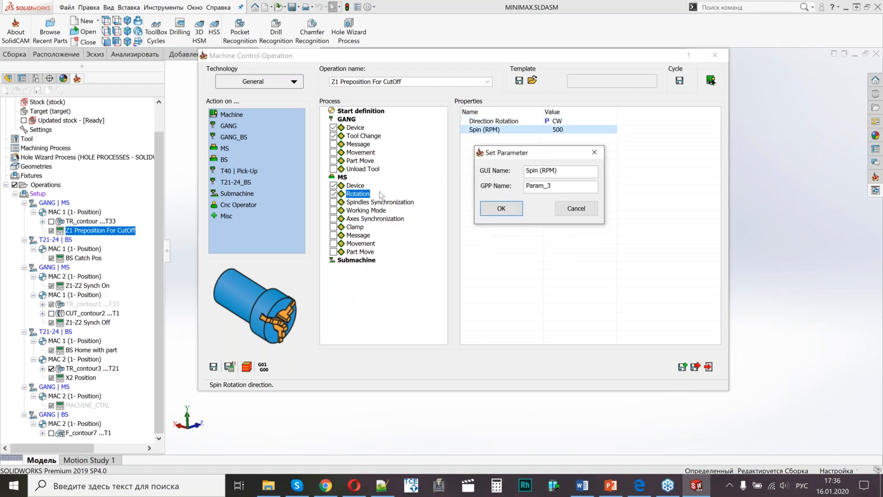
key("alt+Tab")
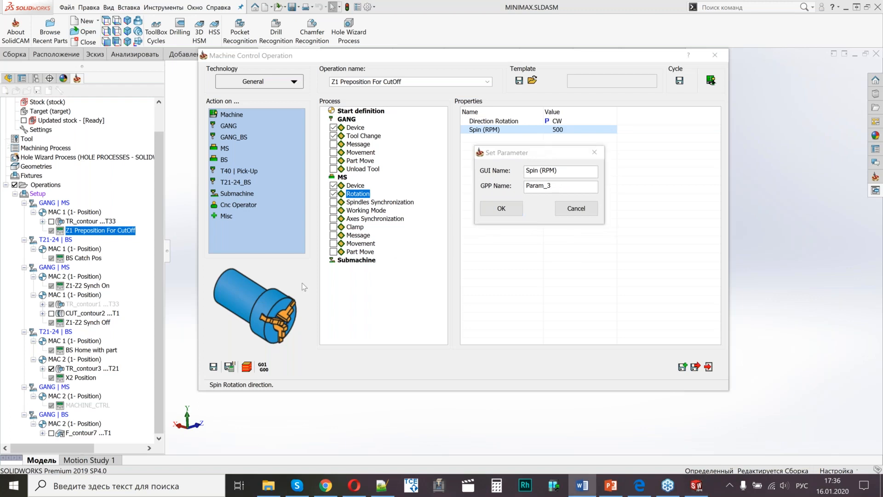
double_click(544, 186)
type("nVMID_MSRotSpin")
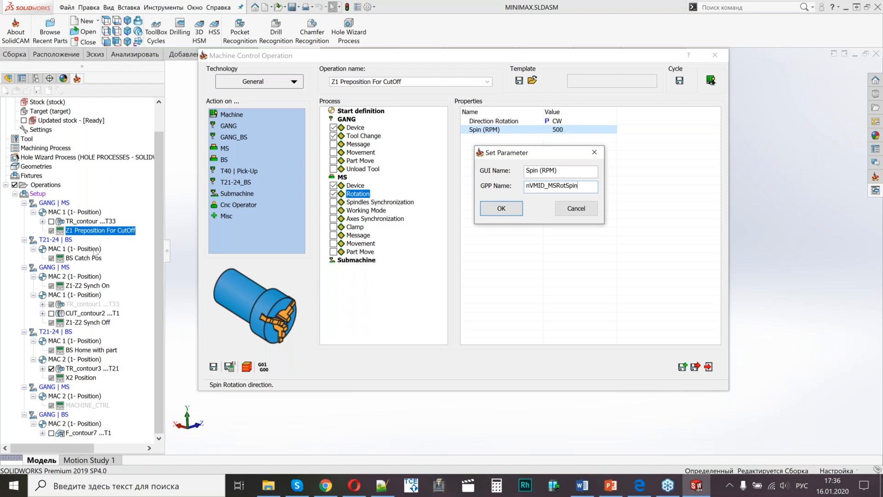
left_click(501, 208)
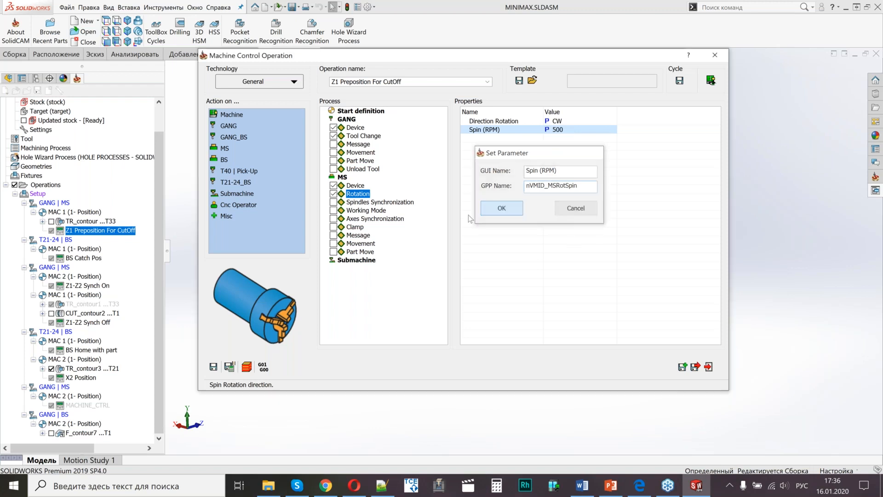
In the Submachine Movement, add a parameter with the GPP name nVMID_MoveX to the first move's X1 value.
left_click(358, 261)
left_click(358, 277)
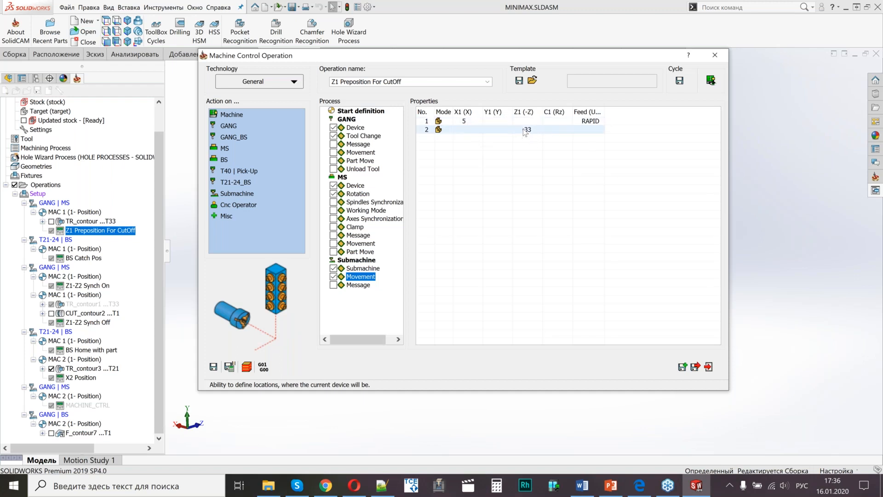
right_click(465, 122)
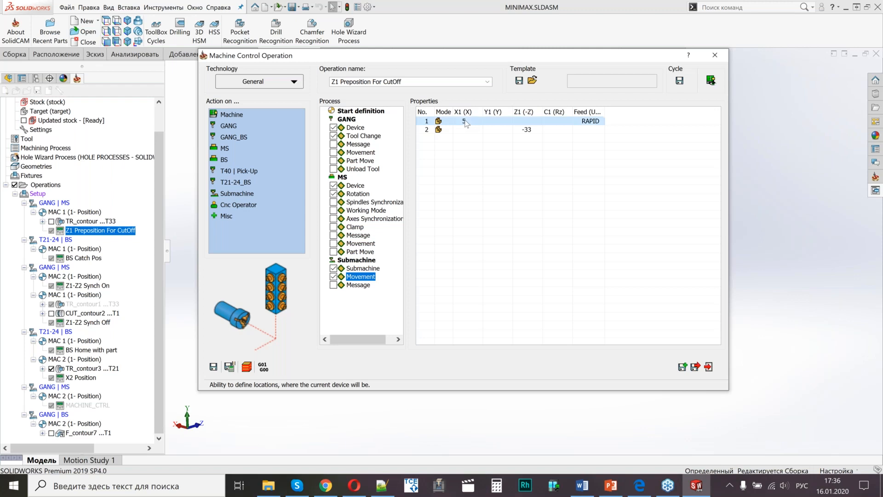
left_click(483, 126)
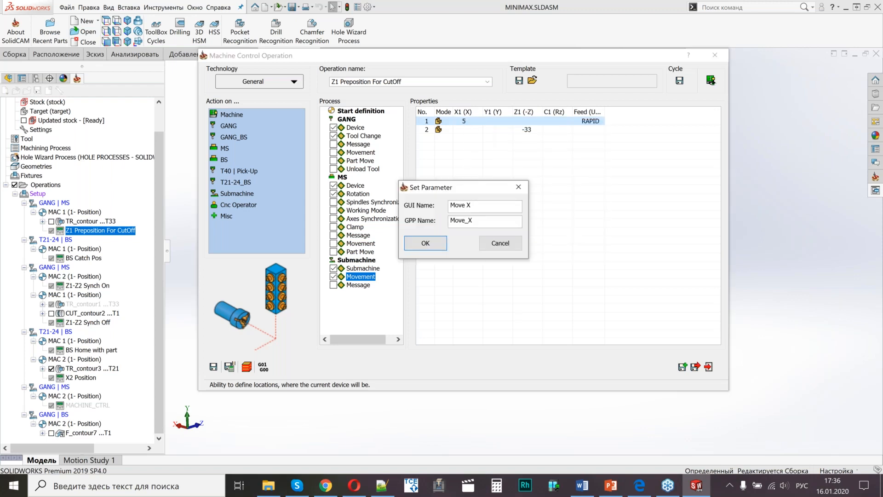
key("alt+Tab")
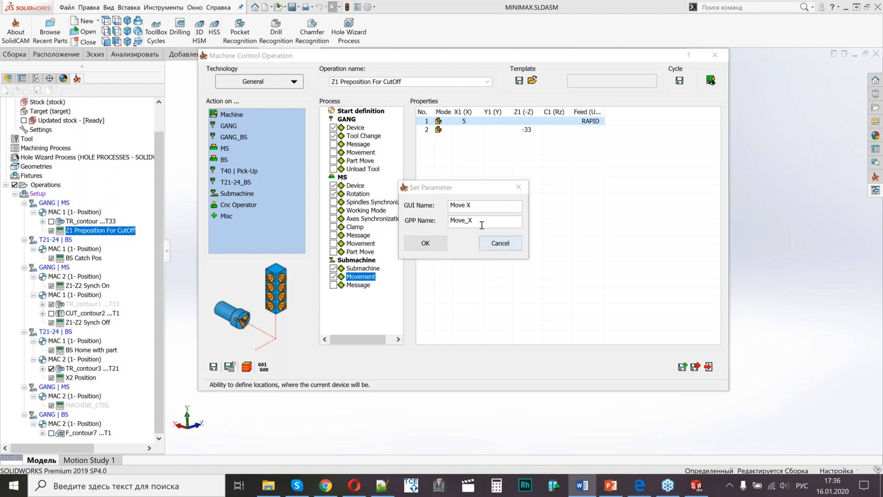
left_click_drag(478, 224, 441, 223)
type("nVMID_MoveX")
left_click(419, 246)
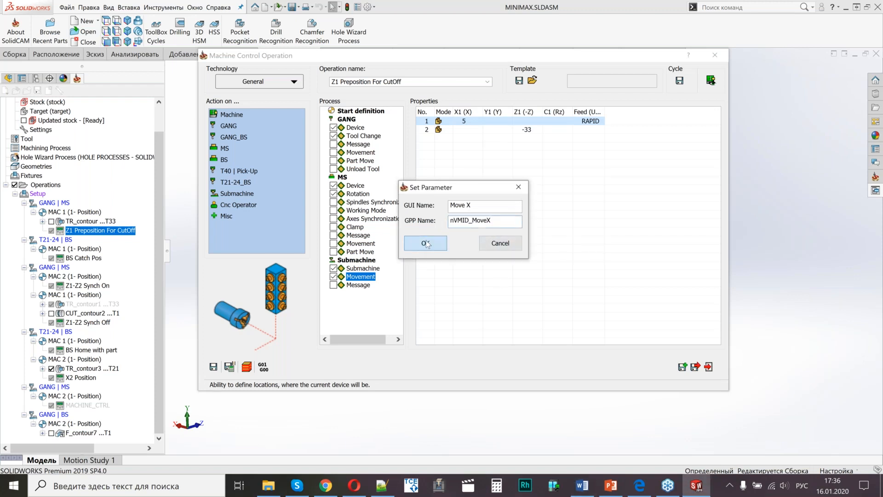
Add a parameter with the GPP name nVMID_MoveZ to the second move's Z1 value.
right_click(528, 129)
left_click(557, 136)
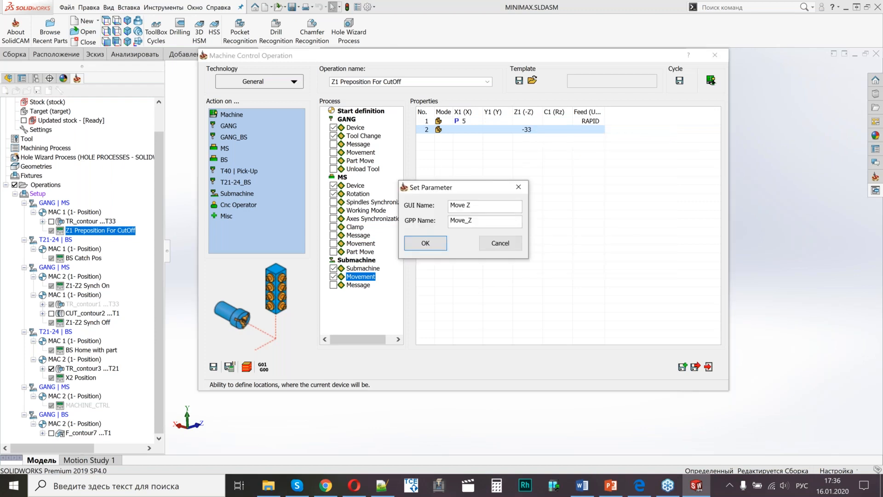
key("alt+Tab")
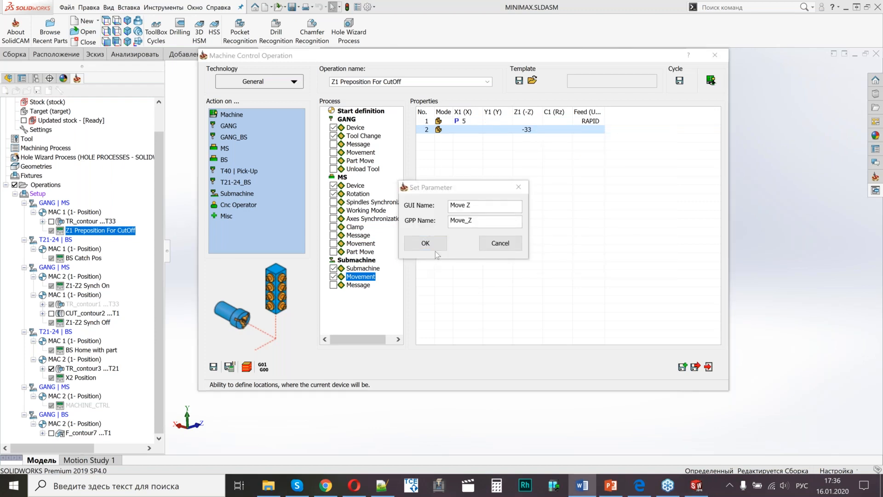
left_click_drag(506, 221, 449, 221)
type("nVMID_MoveZ")
left_click(419, 243)
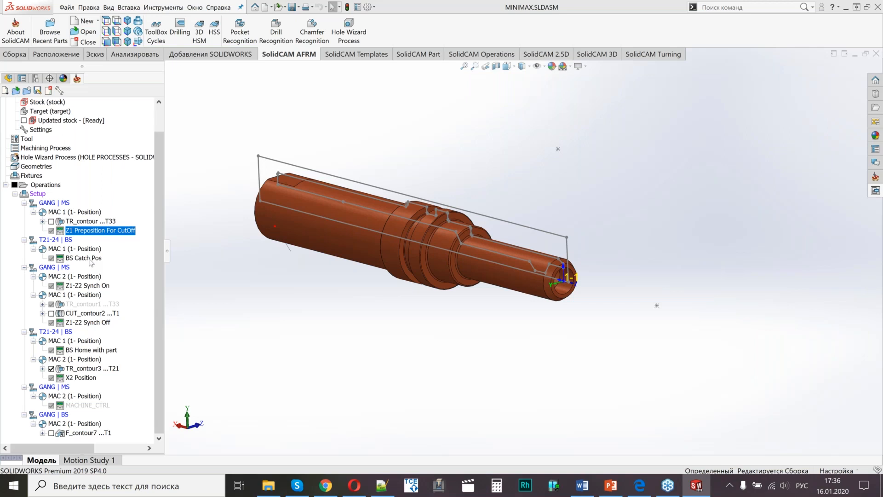
In the BS Catch Pos operation's BS Movement, add a Z2 Preposition parameter with the GPP name nVMID_Z2Prep to the second move's Z2 value.
left_click(89, 260)
double_click(89, 259)
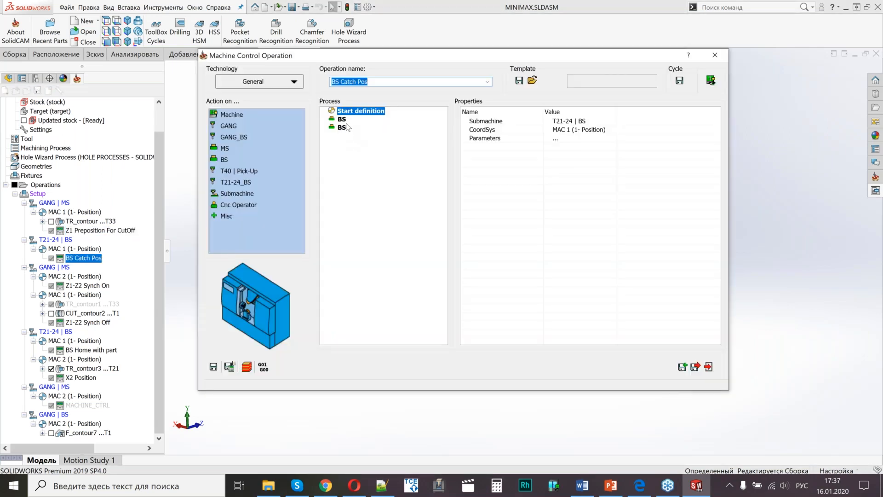
left_click(356, 135)
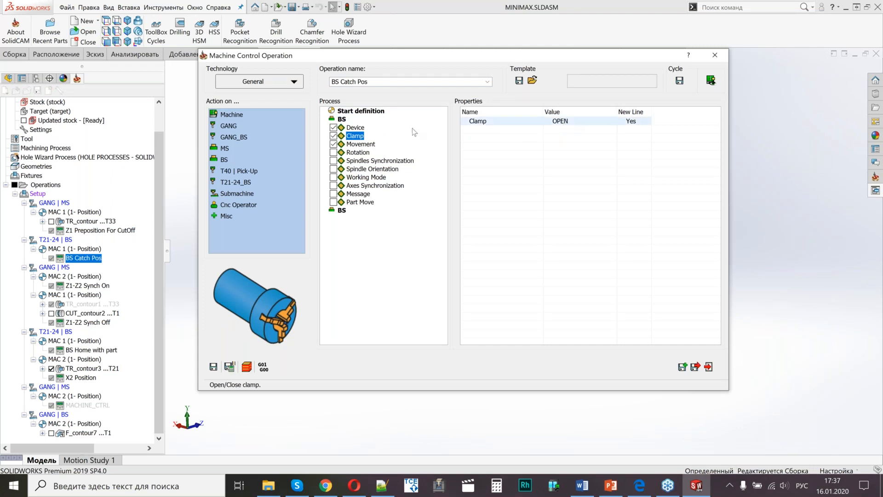
left_click(364, 144)
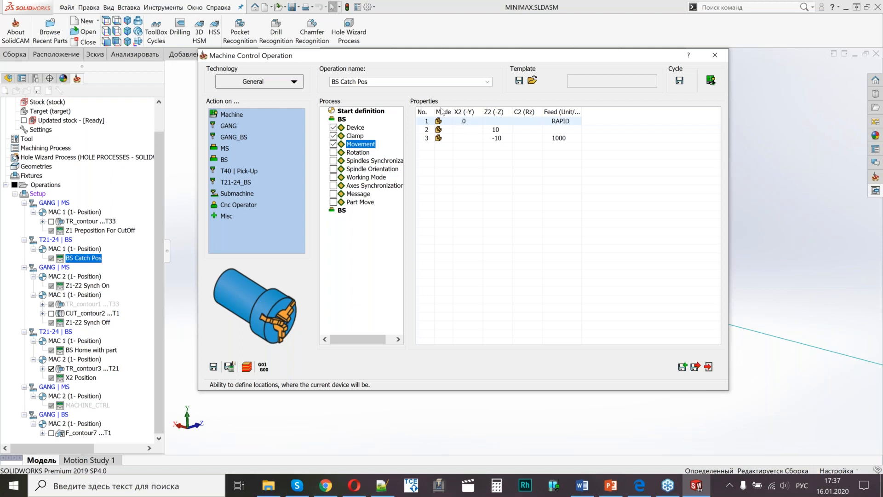
key("alt+Tab")
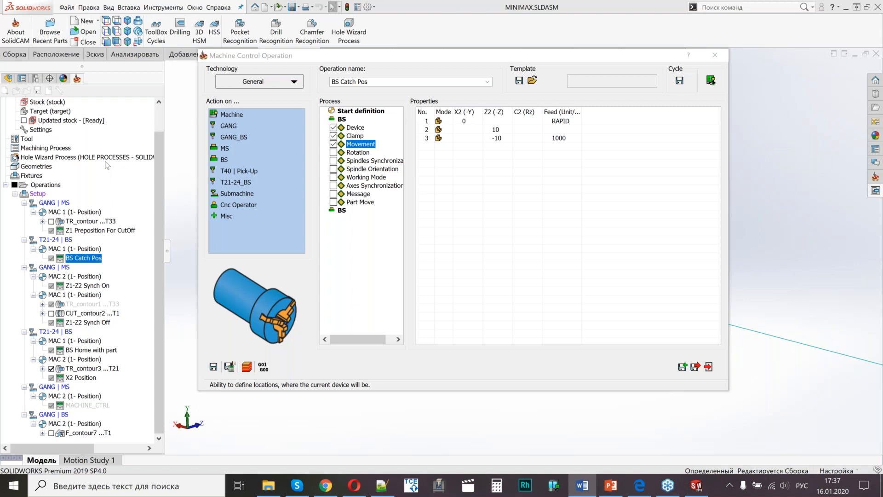
right_click(500, 134)
left_click(513, 138)
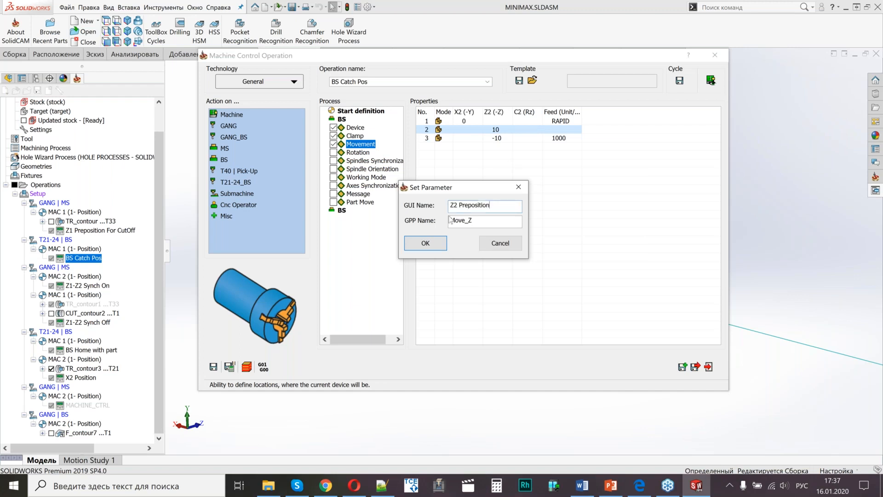
key("alt+Tab")
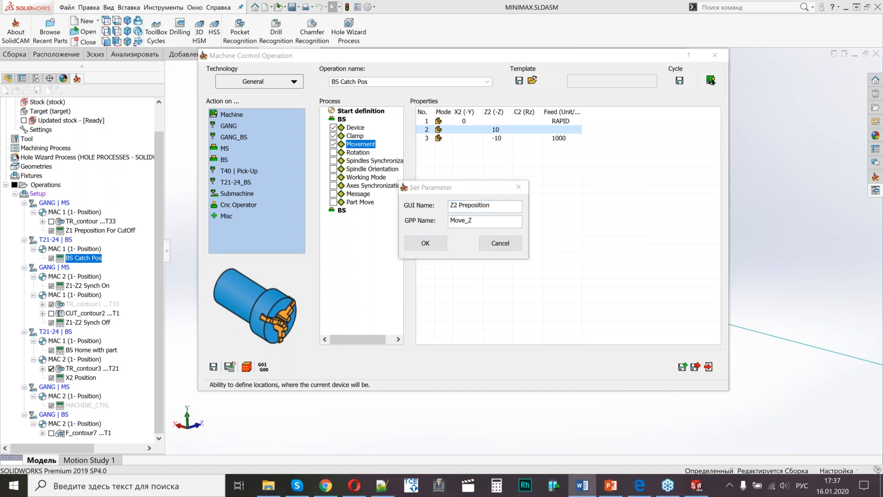
double_click(482, 217)
type("nVMID_Z2Prep")
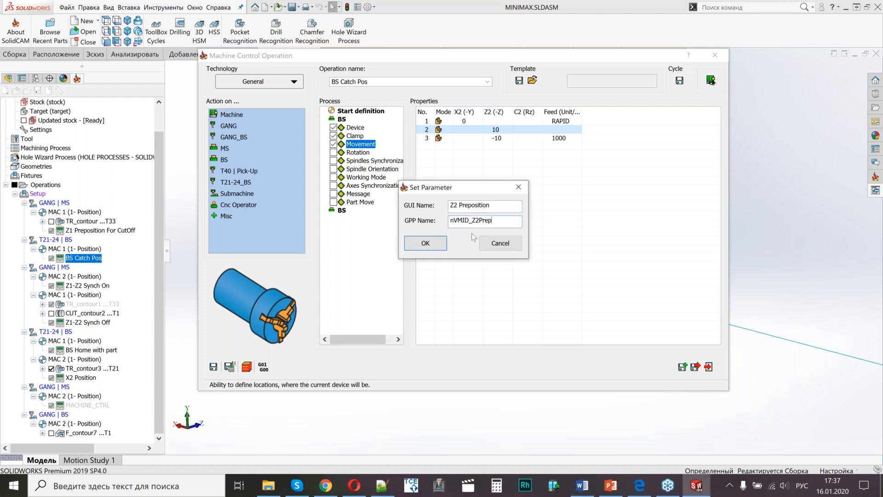
left_click(425, 243)
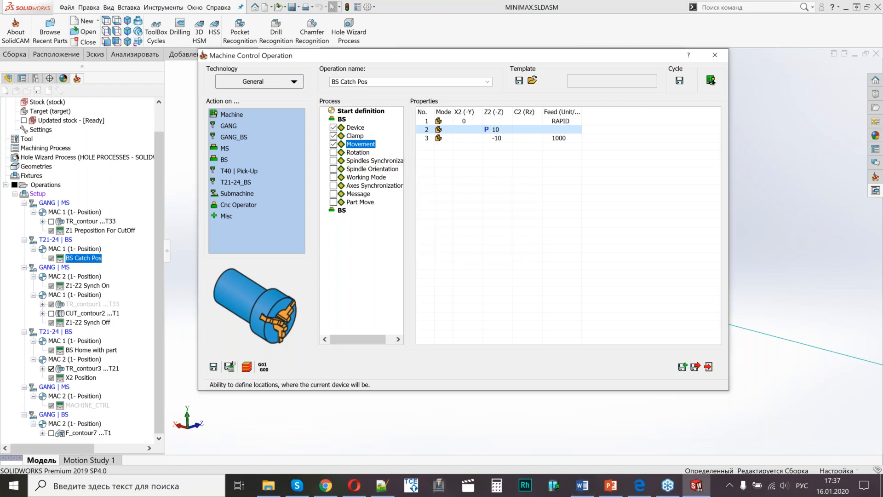
Add a parameter named Z2 Catch Pos with the GPP name nVMID_Z2Catch to the third move's Z2 value.
right_click(495, 142)
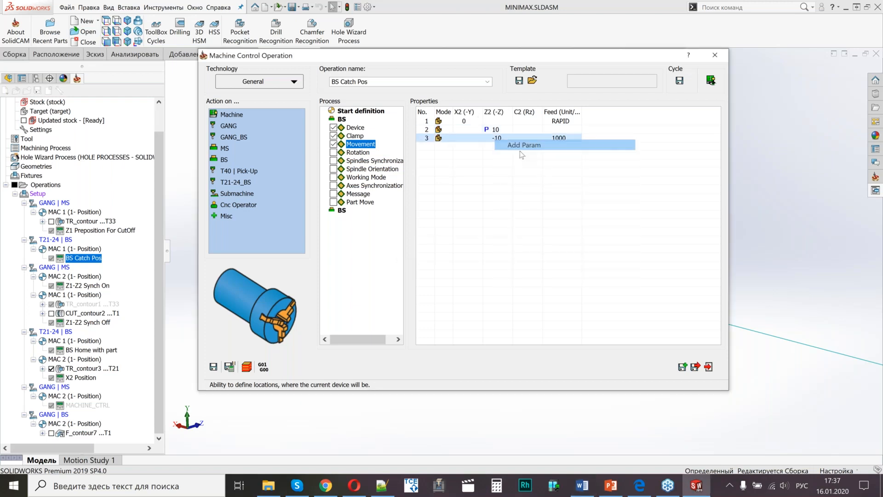
left_click(519, 147)
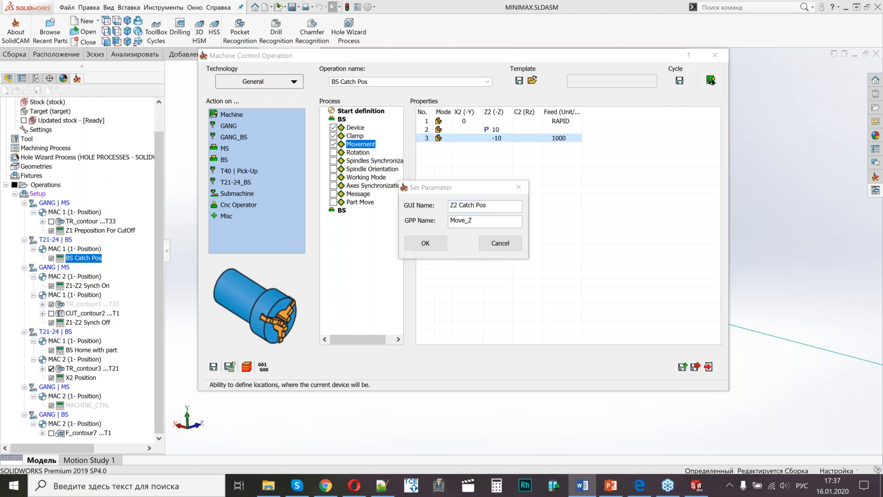
left_click(438, 222)
type("nVMID_Z2Catch")
left_click(422, 244)
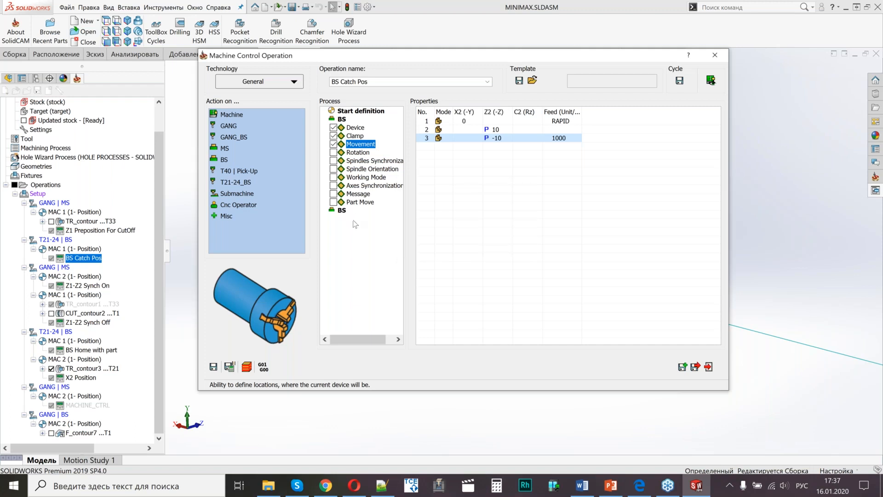
Check the Clamp setting of the second BS action, and save and close the BS Catch Pos operation.
left_click(342, 210)
left_click(355, 227)
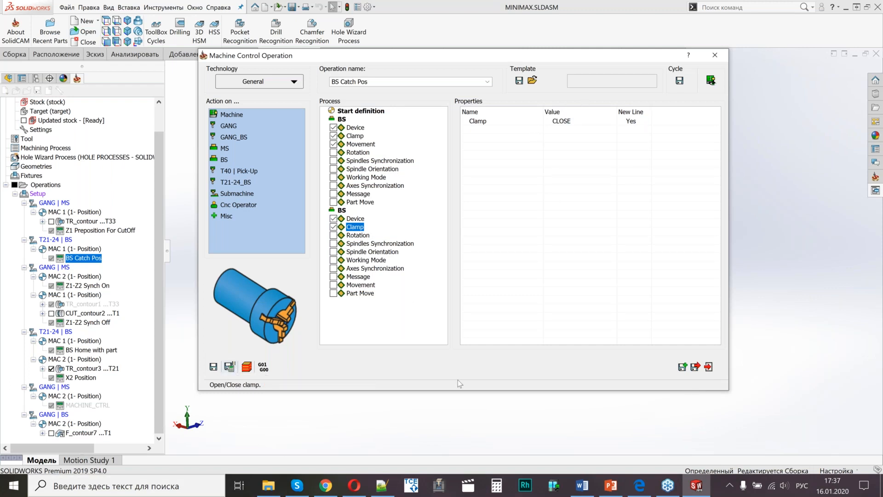
left_click(228, 366)
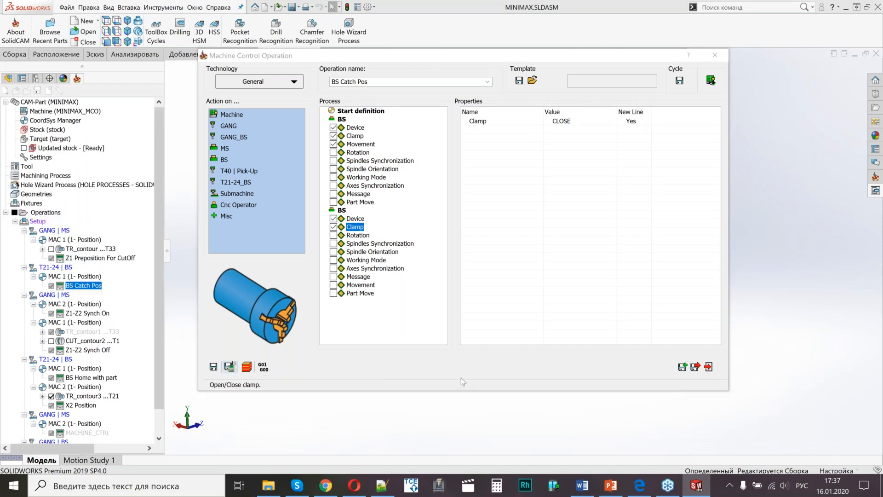
left_click(693, 367)
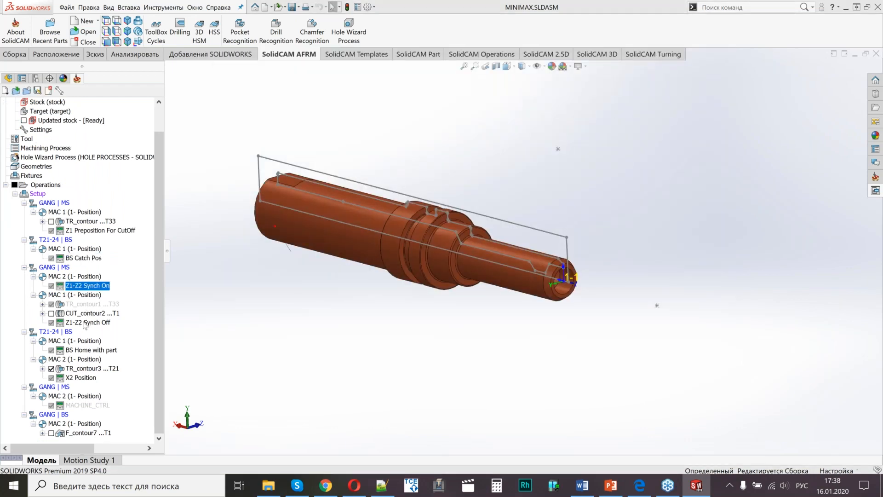
Save the Z1 Preposition For CutOff operation as an MCO cycle with the suggested names and without Full Trace.
left_click(85, 323)
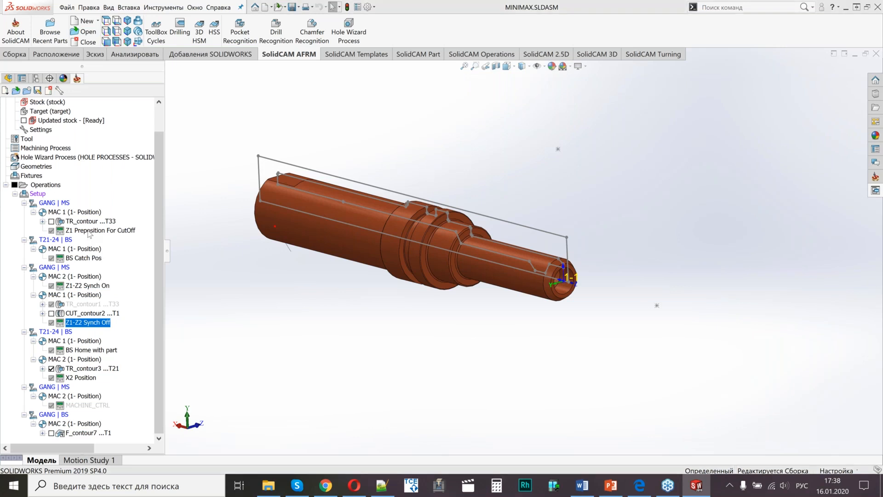
double_click(89, 231)
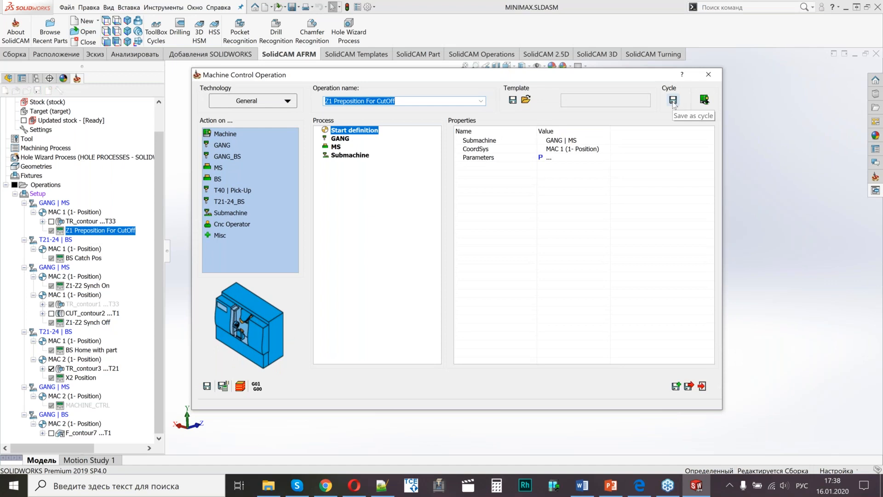
left_click(672, 100)
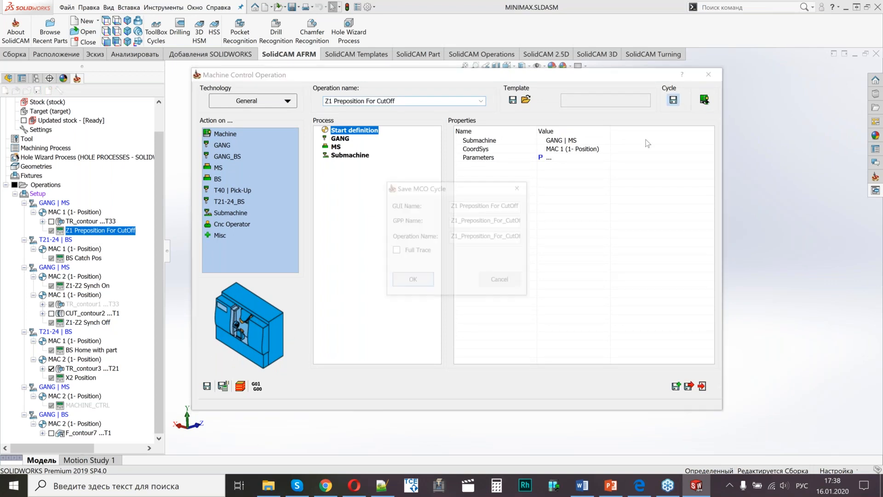
left_click_drag(430, 192, 428, 177)
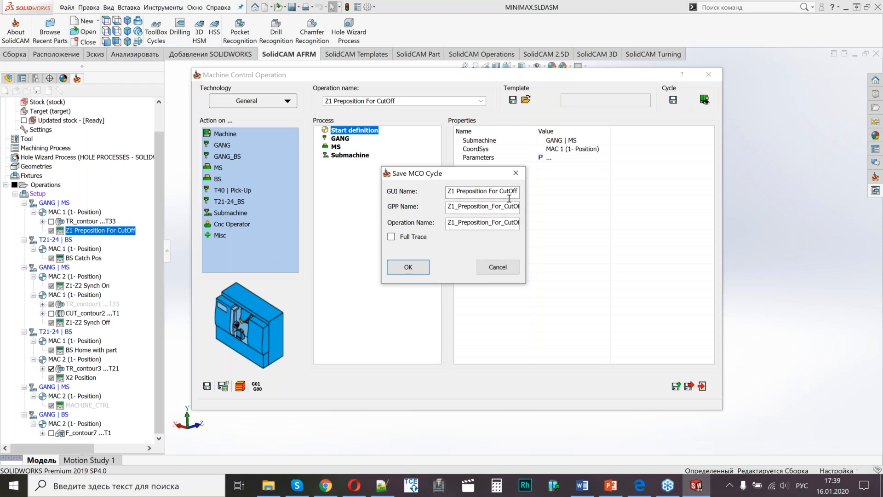
left_click(408, 270)
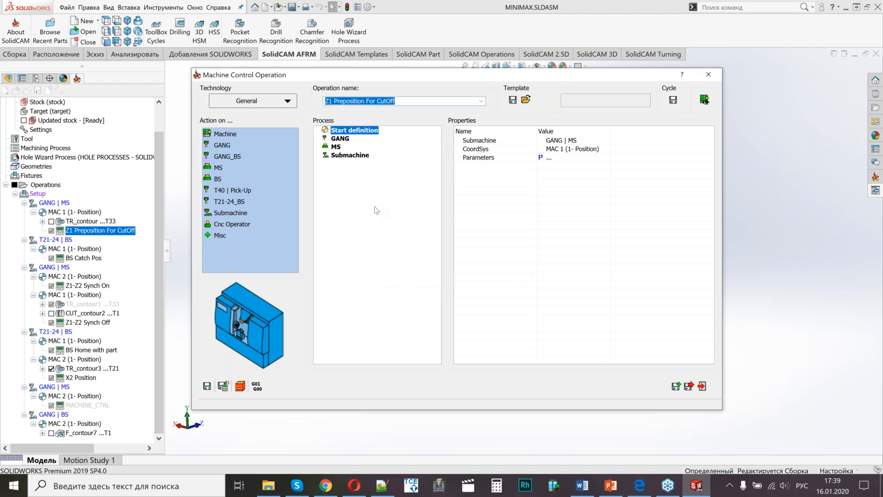
Save Z1 Preposition For CutOff as a second MCO cycle with Trace appended to all three names and Full Trace enabled, and close the operation.
left_click(673, 99)
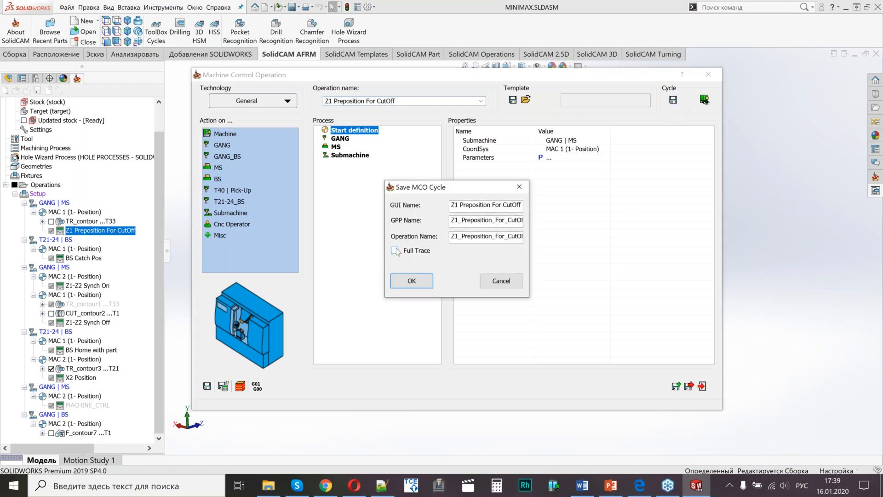
key("alt+Tab")
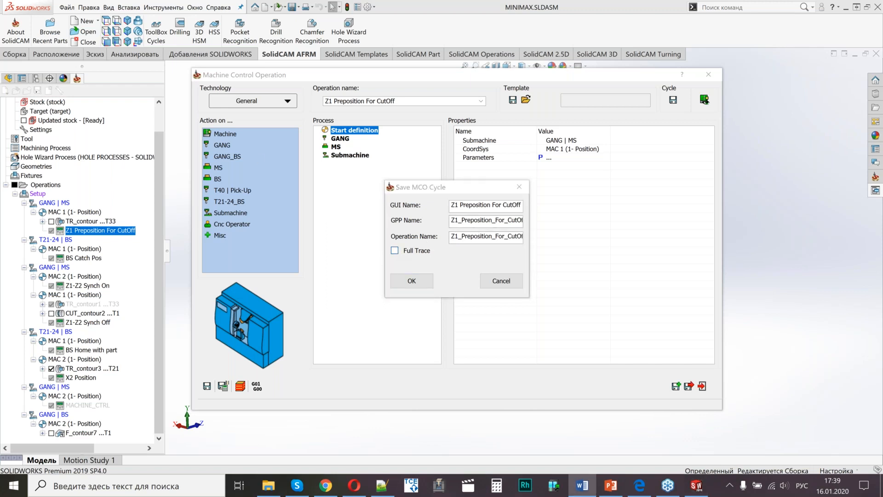
left_click(480, 205)
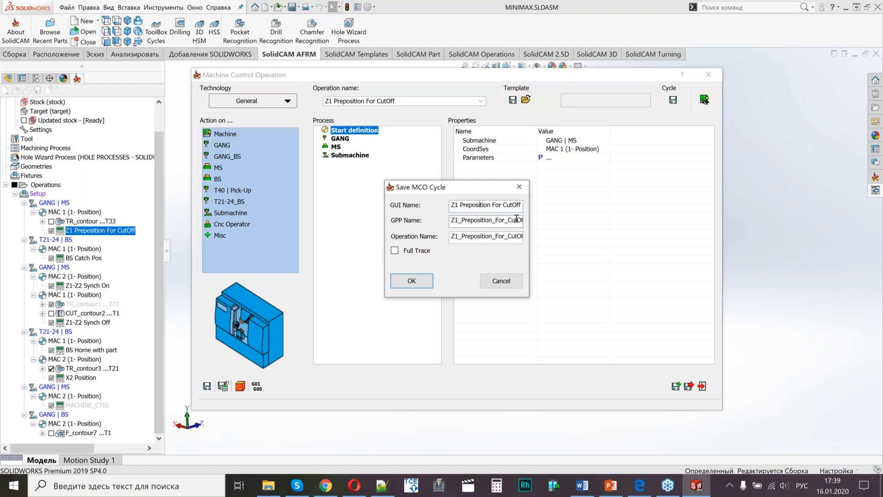
type("Trace")
left_click(512, 220)
type("_Trace")
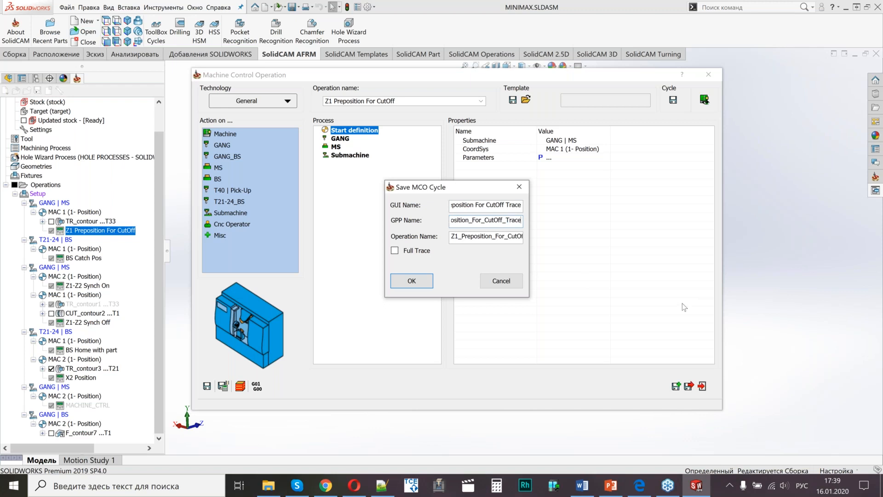
left_click(506, 234)
key("End")
type("_Trace")
left_click(395, 250)
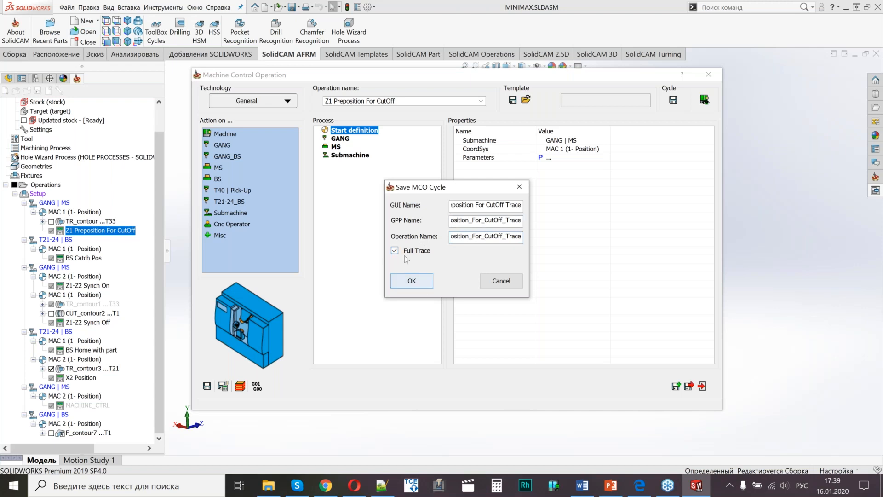
left_click(412, 280)
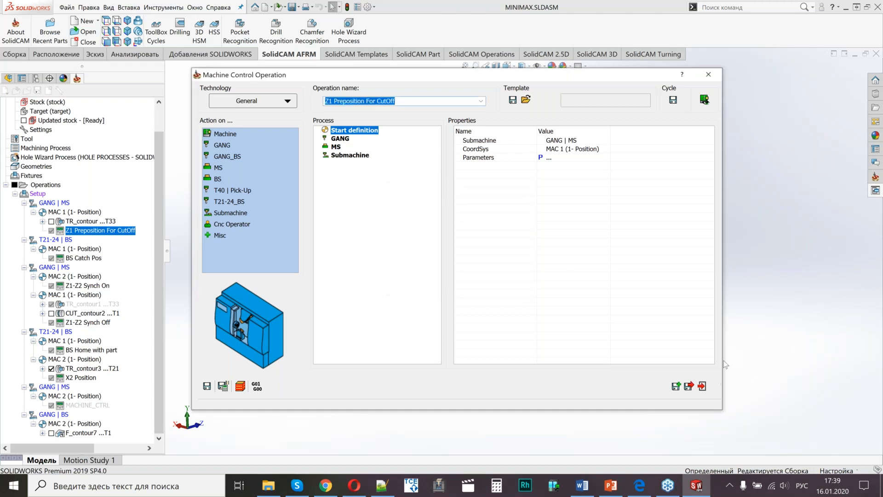
left_click(689, 386)
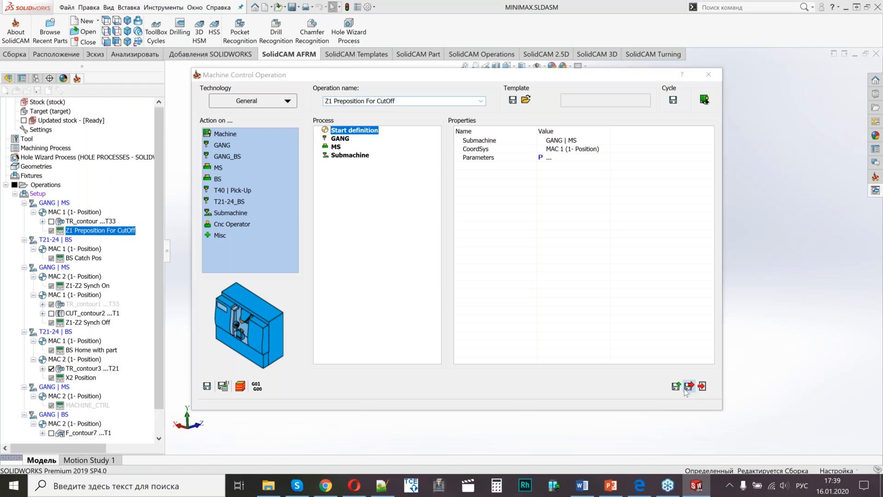
Save the BS Catch Pos operation as an MCO cycle with the suggested names and without Full Trace.
left_click(80, 258)
double_click(80, 259)
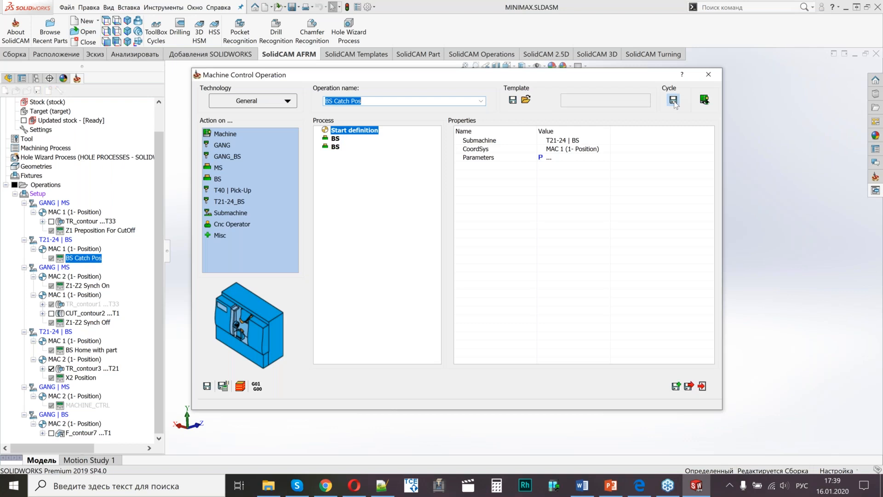
left_click(673, 100)
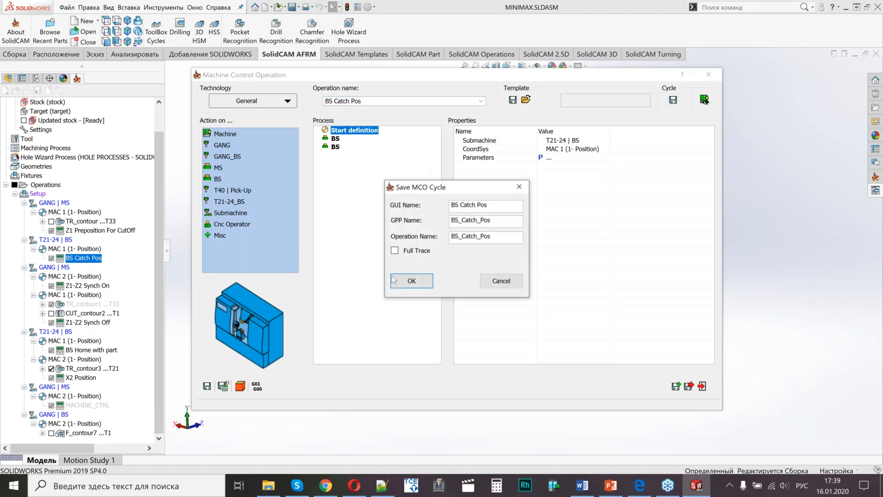
left_click(418, 282)
Save BS Catch Pos as a second MCO cycle with Trace appended to all three names and Full Trace enabled, and close the operation.
left_click(674, 101)
type("Trace")
left_click(513, 219)
type("_Trace")
left_click(507, 236)
type("_Trace")
left_click(429, 253)
left_click(490, 287)
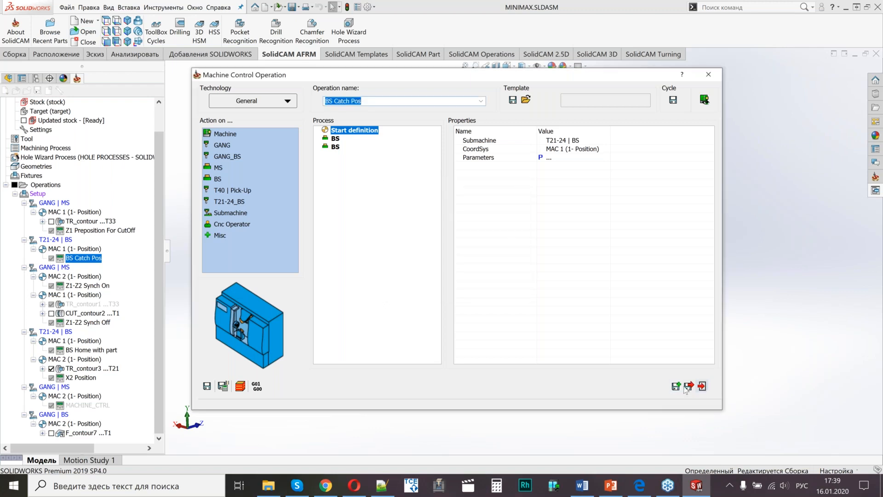
left_click(702, 386)
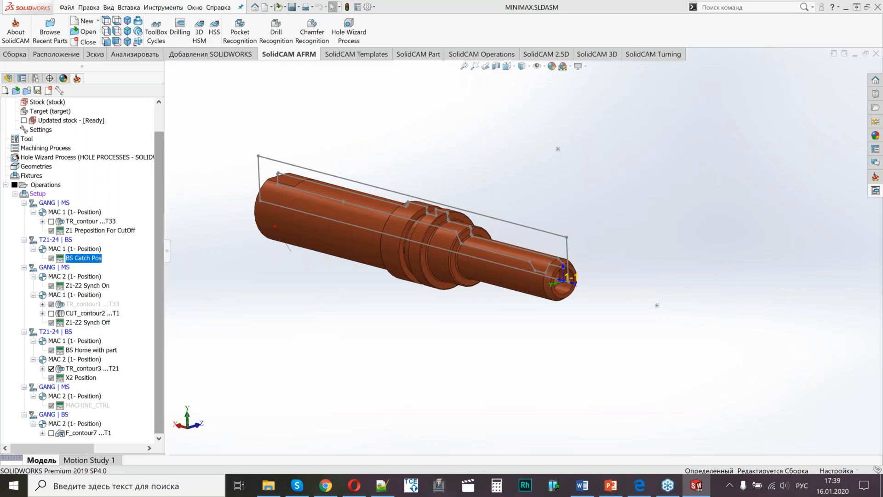
In the MINIMAX_MCO machine's controller definition, examine the Tool Change and Direction Rotation parameters of the Z1 Preposition For CutOff MCO cycle.
scroll(76, 115, "up", 1)
double_click(73, 112)
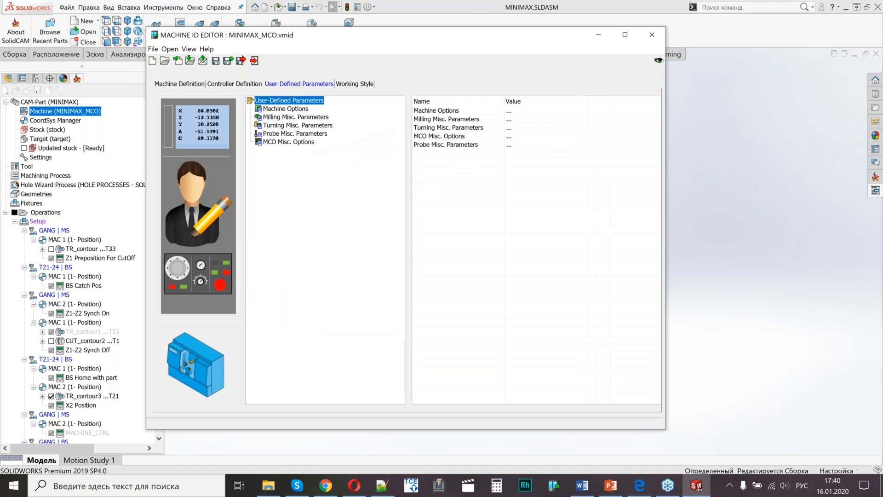
left_click(248, 86)
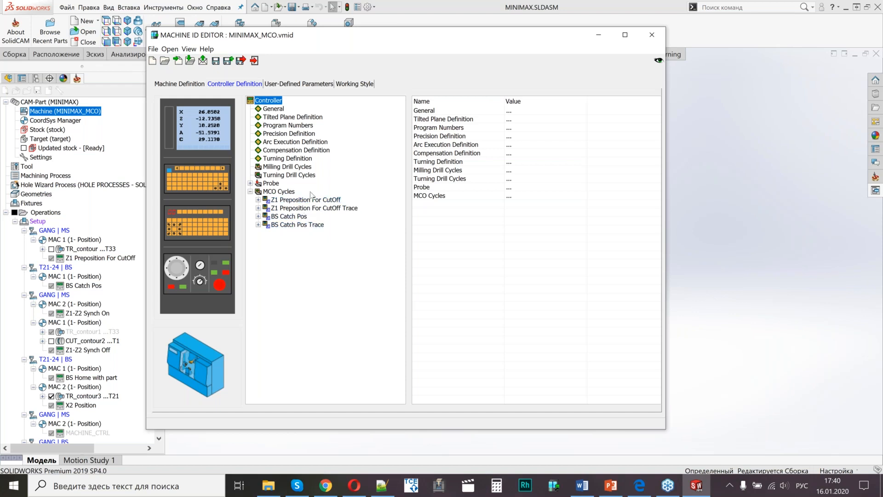
left_click(258, 199)
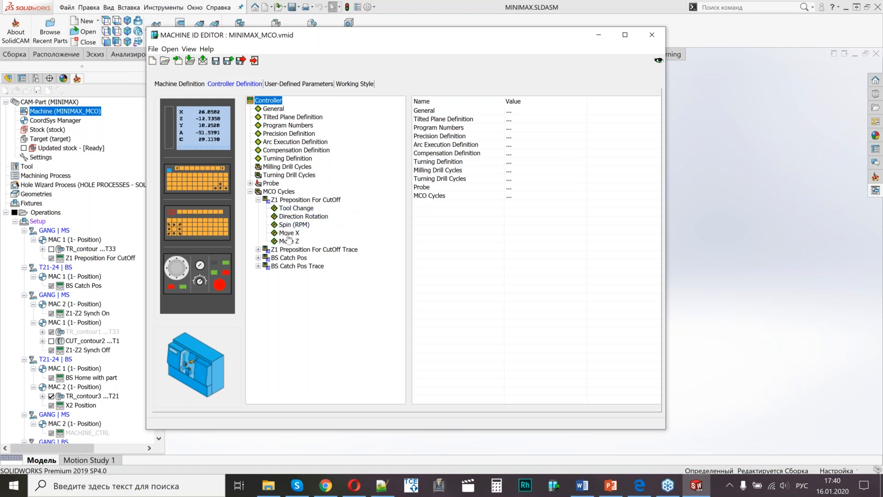
left_click(297, 208)
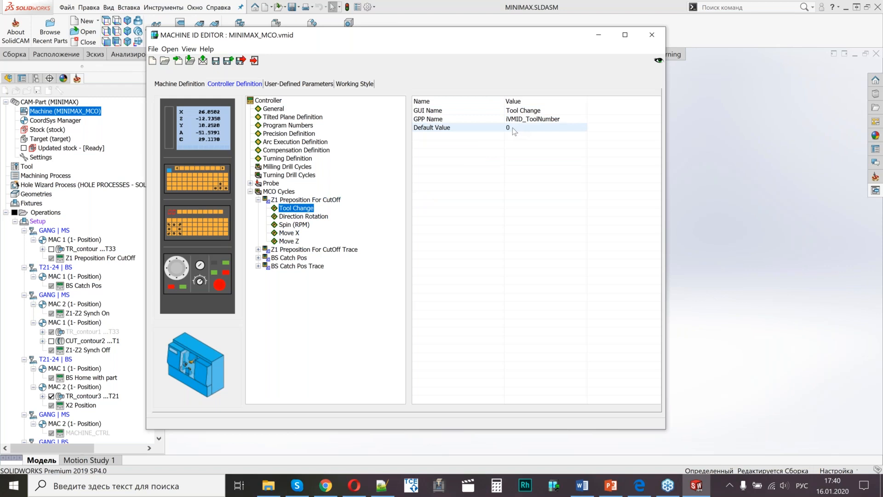
left_click(303, 216)
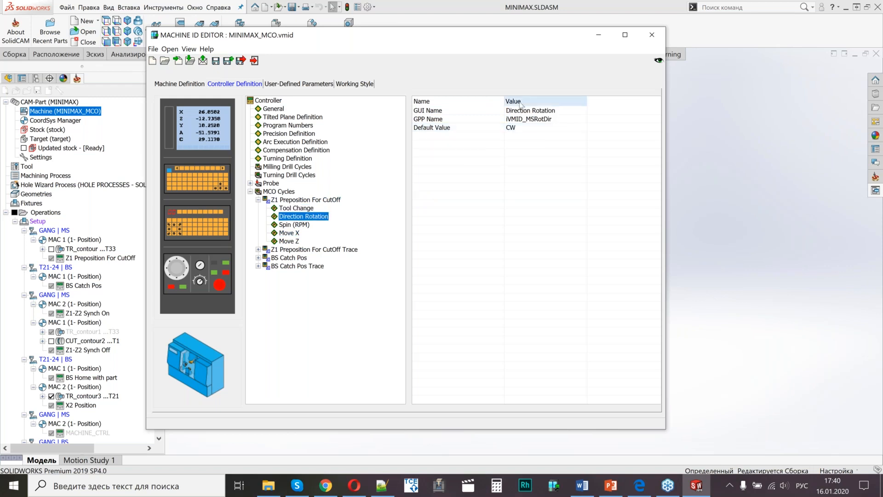
Check the Spin (RPM) parameter of the Z1 Preposition For CutOff MCO cycle and open the cycle's stored operation.
left_click(294, 224)
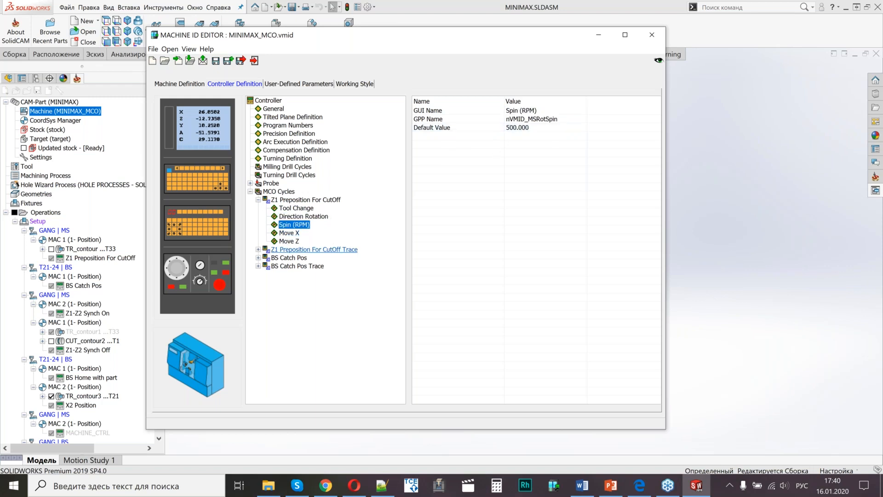
double_click(298, 200)
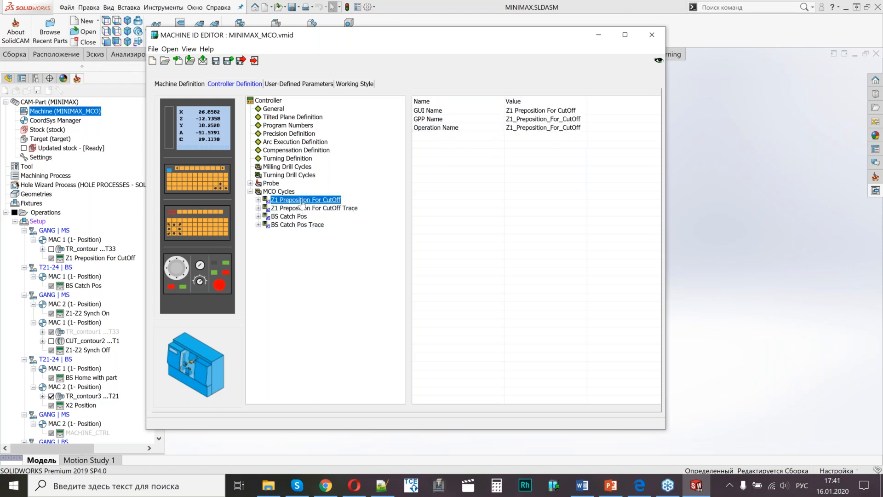
right_click(303, 199)
left_click(344, 227)
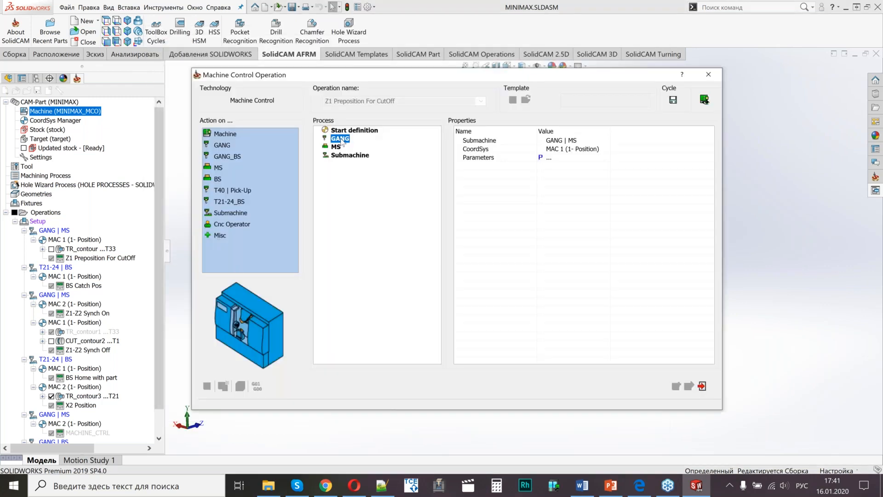
Examine the cycle's GANG, MS and Submachine items and its Tool Change parameter, and close the operation and the machine editor.
double_click(341, 139)
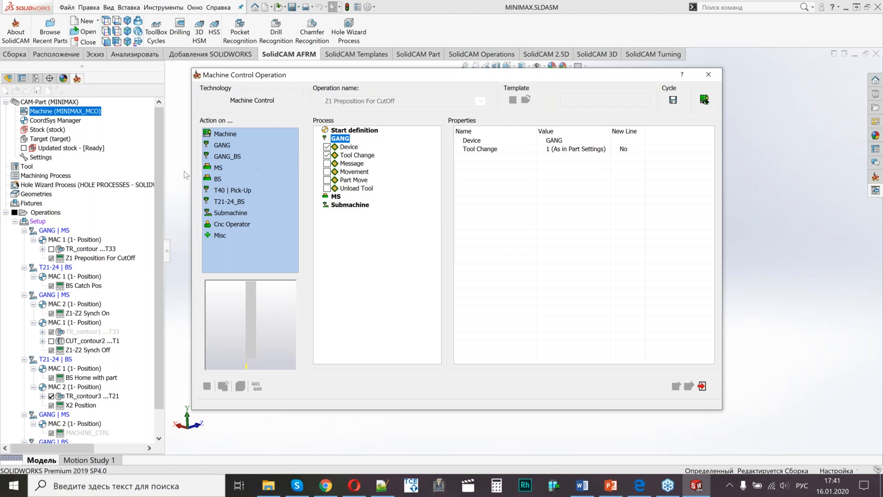
double_click(336, 197)
double_click(345, 280)
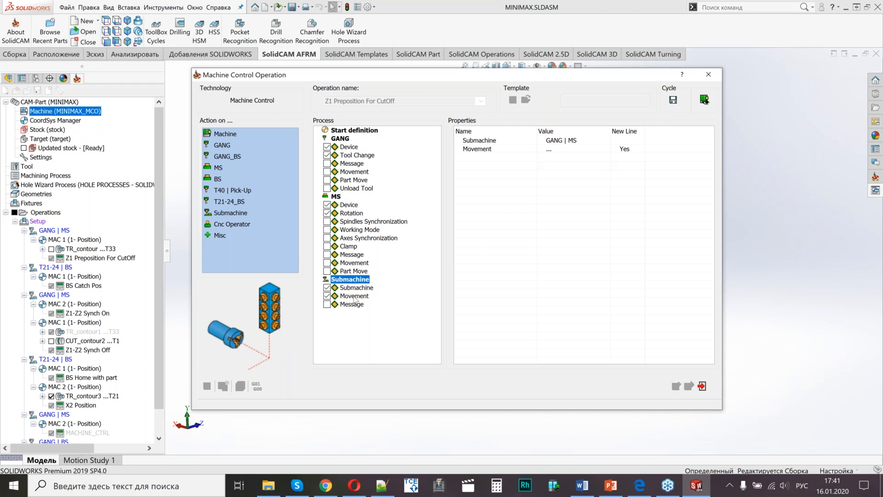
left_click(359, 156)
left_click(547, 141)
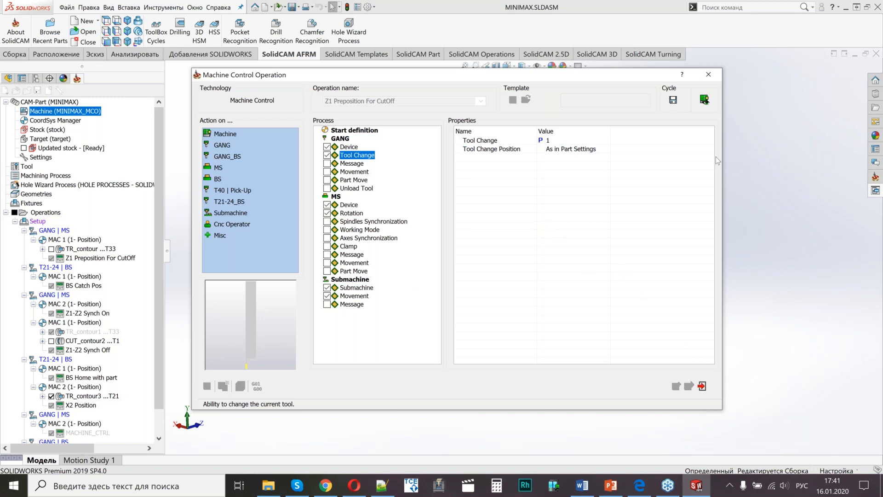
left_click(702, 386)
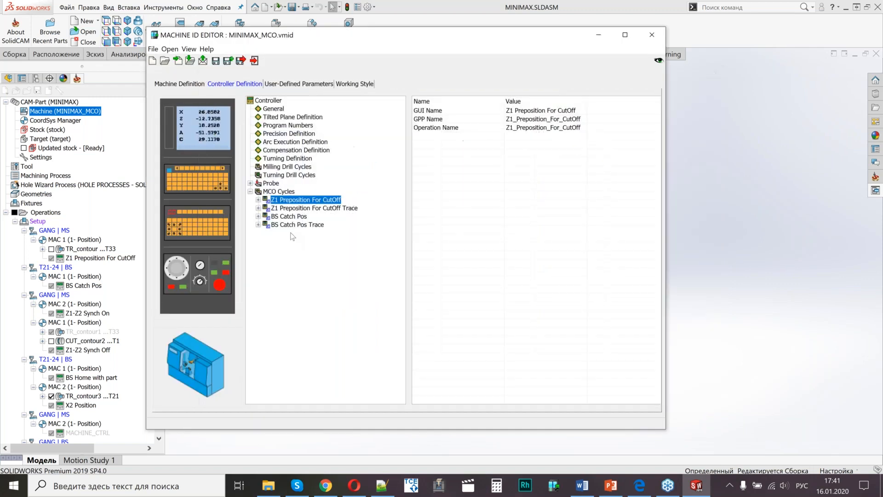
left_click(514, 112)
left_click(652, 35)
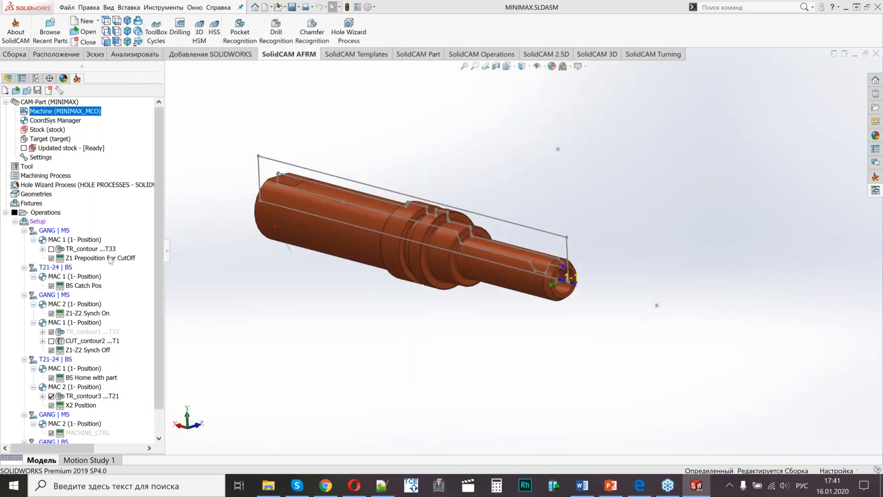
Open the Z1 Preposition For CutOff operation and switch its technology from General to the Z1 Preposition For CutOff MCO cycle.
double_click(110, 259)
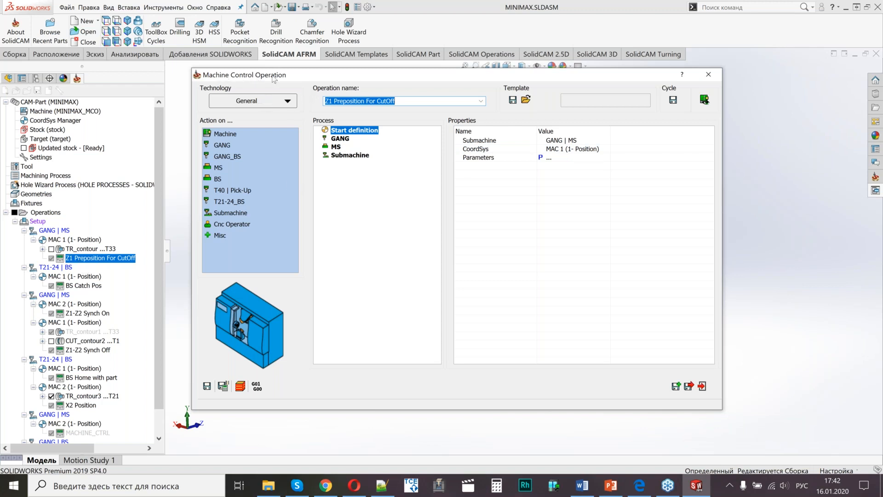
left_click(286, 102)
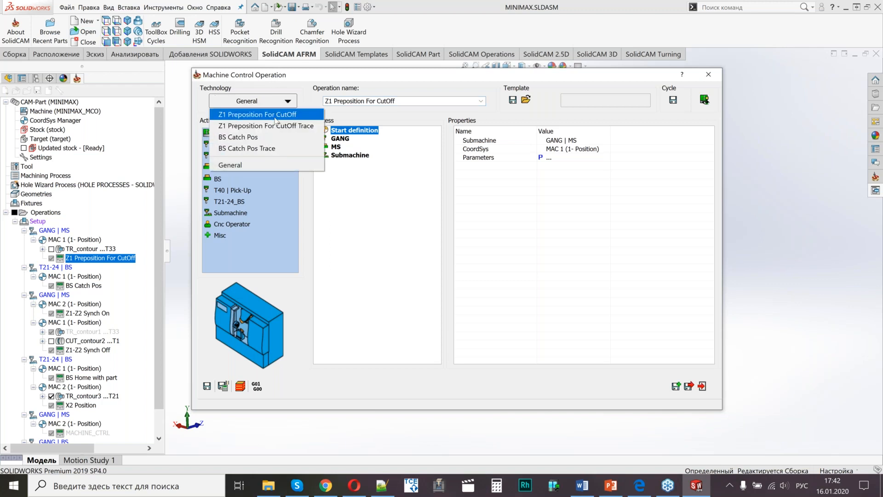
left_click(249, 115)
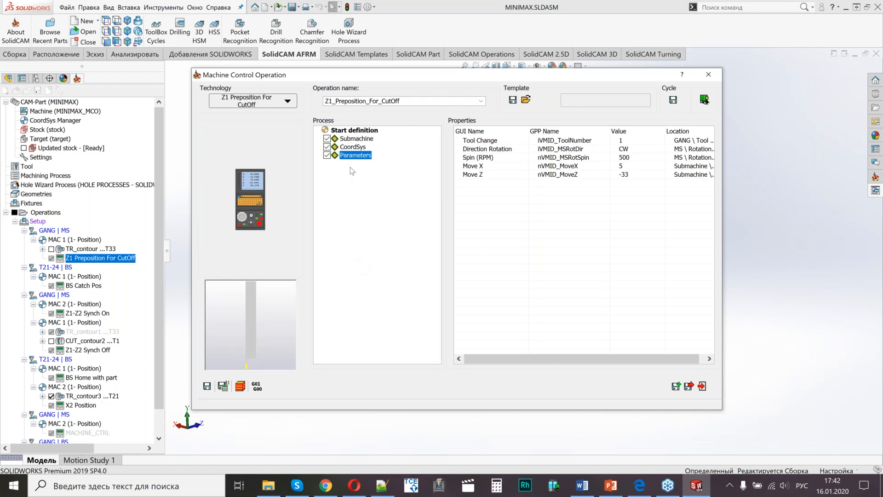
Inspect the Move X and Move Z parameter values in the machine preview and close the preview.
left_click(637, 173)
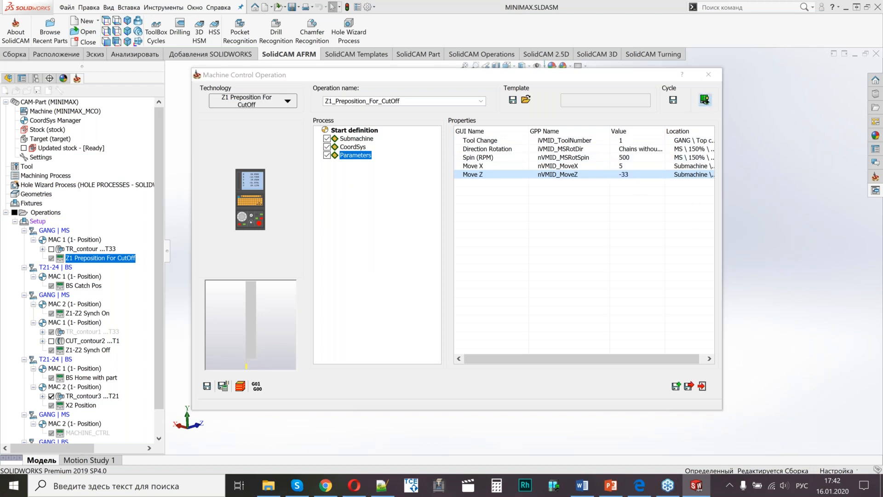
left_click_drag(620, 177, 626, 196)
middle_click_drag(585, 322, 584, 305)
left_click(630, 166)
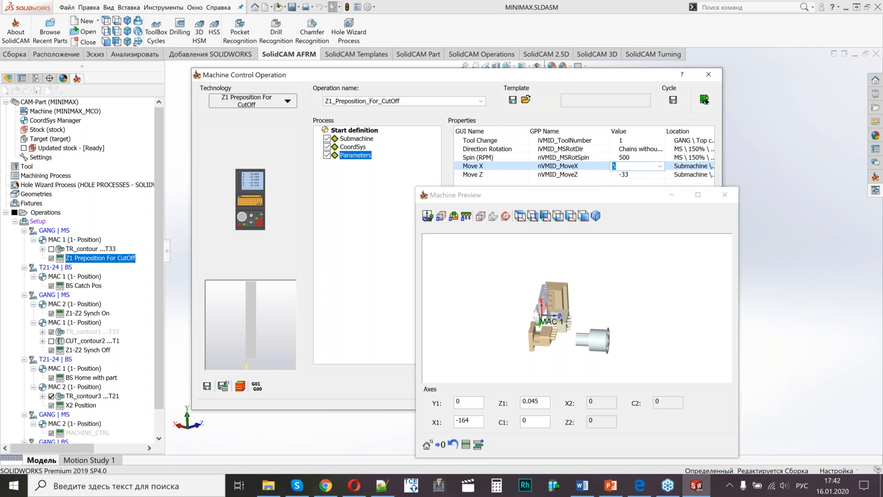
left_click(625, 174)
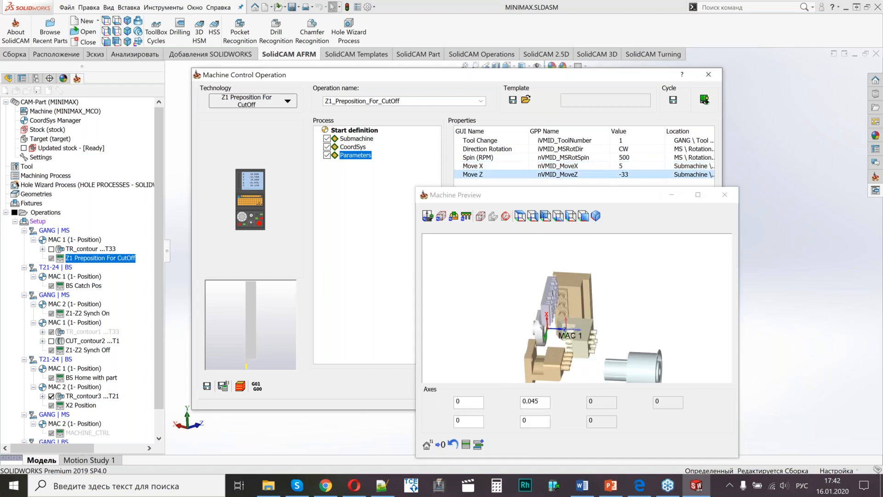
left_click(729, 199)
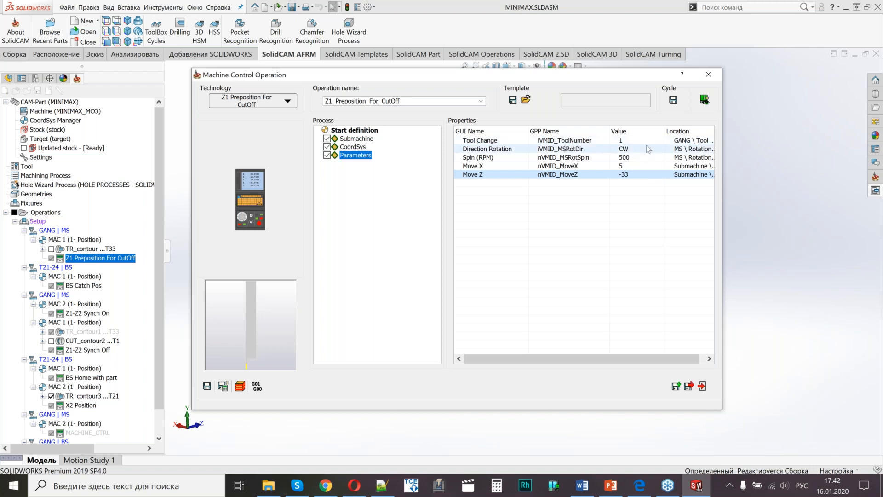
Look through the value options offered for the cycle's Tool Change parameter.
left_click(644, 140)
left_click(660, 141)
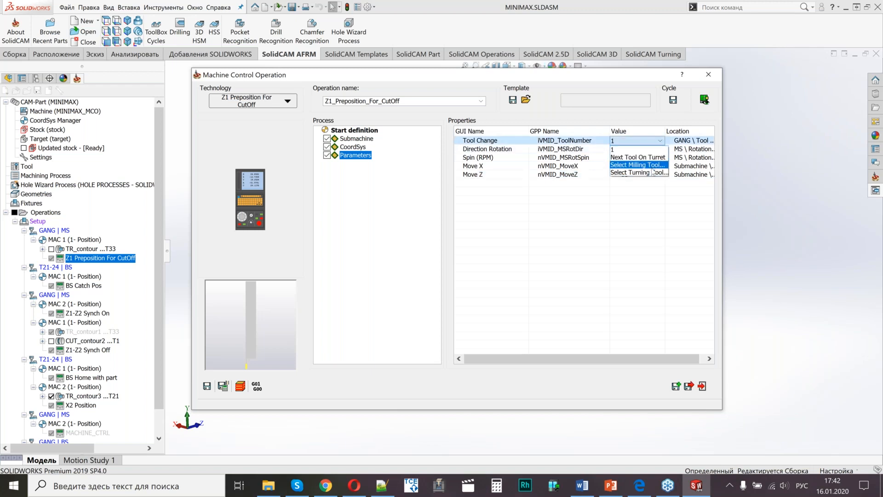
left_click(615, 247)
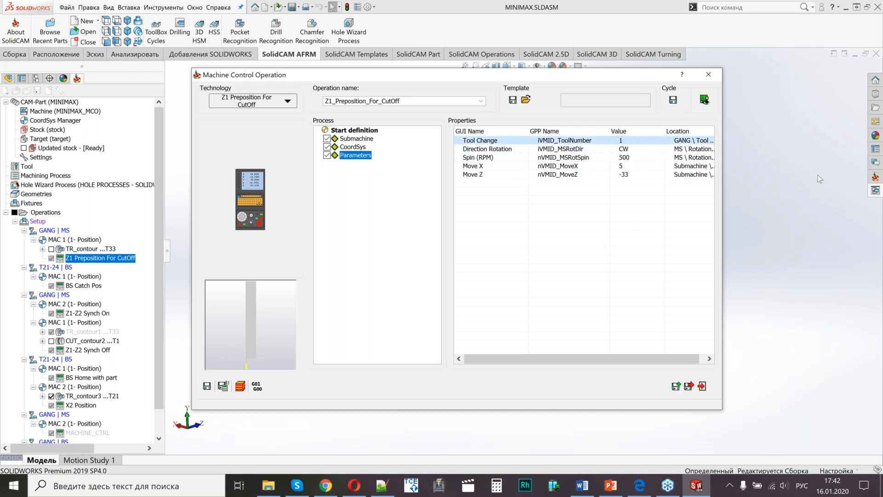
Save and calculate the operation and generate its G-code with trace level 5.
left_click(225, 385)
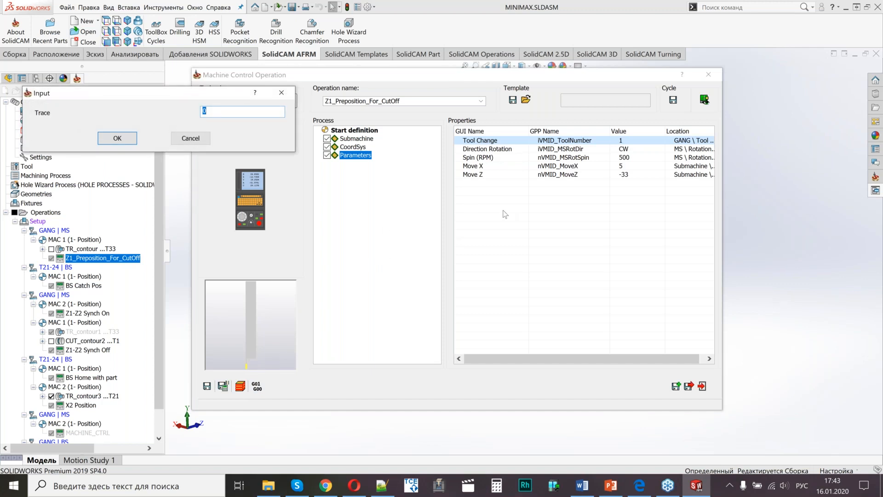
type("5")
key("Return")
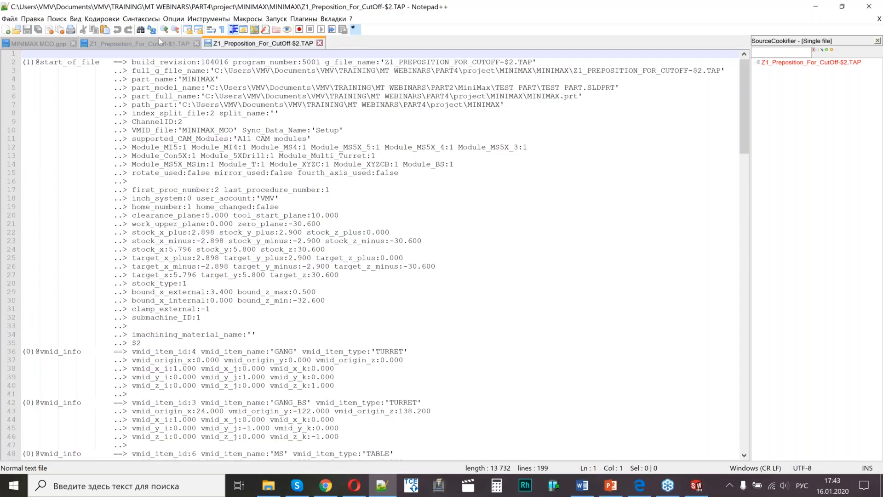
Compare the two generated TAP files in Notepad++ and find the machine control section in Z1_Preposition_For_CutOff-$1.TAP.
left_click(159, 41)
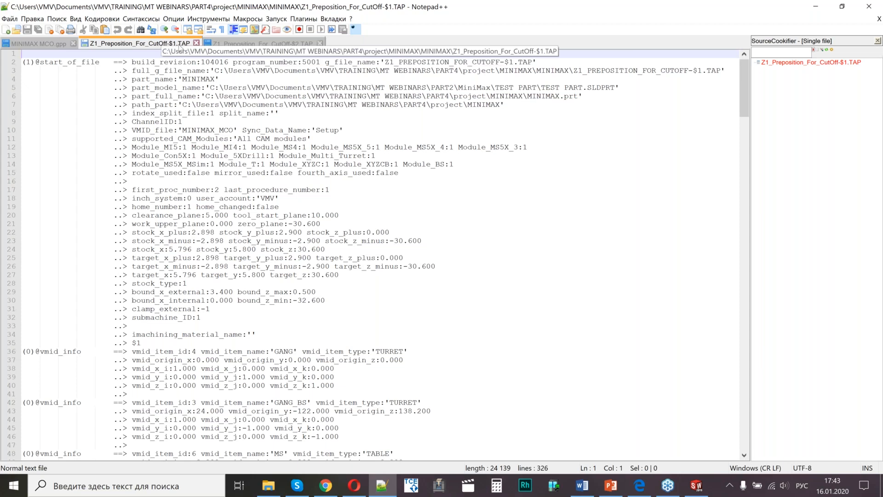
left_click(237, 42)
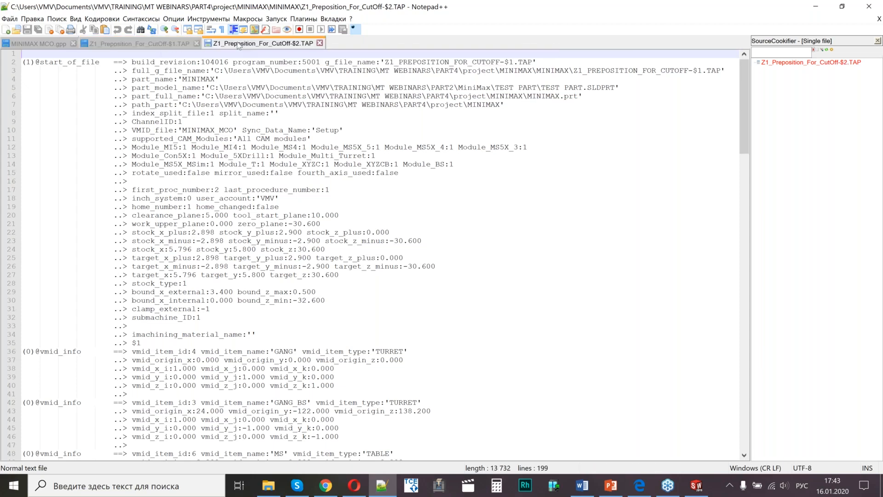
left_click(177, 45)
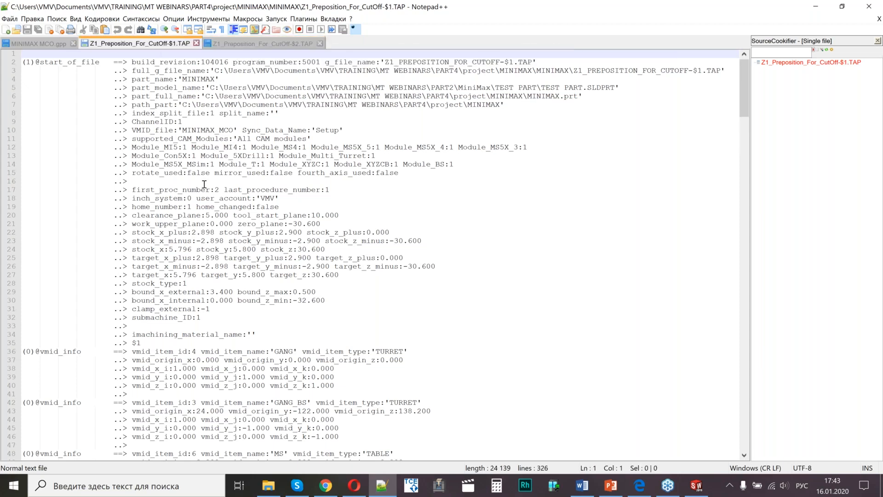
scroll(205, 183, "down", 13)
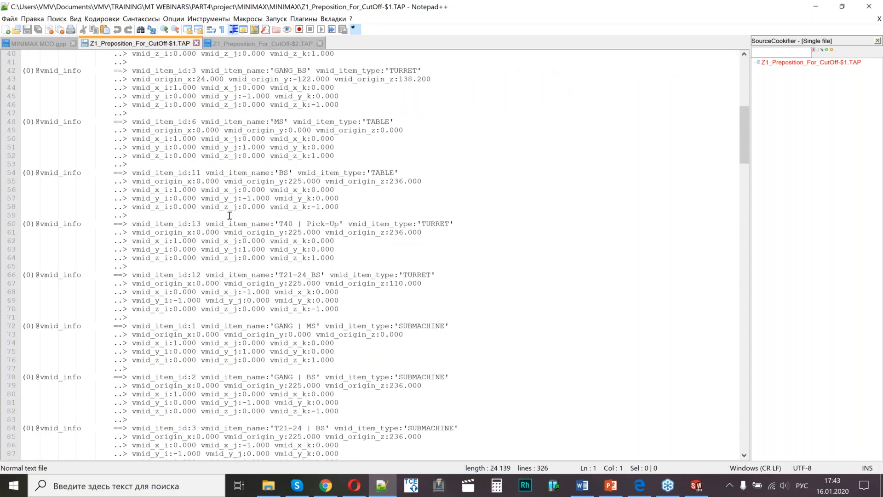
scroll(230, 215, "down", 20)
scroll(230, 215, "down", 6)
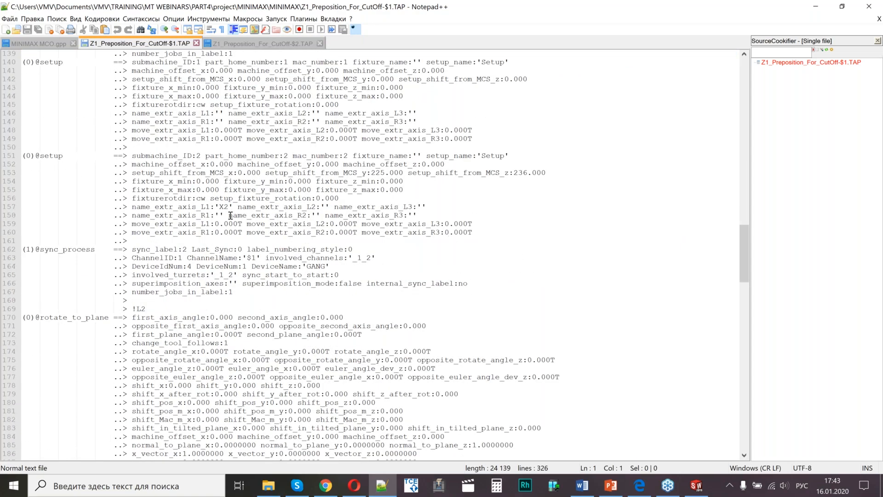
scroll(230, 215, "down", 10)
scroll(229, 215, "down", 5)
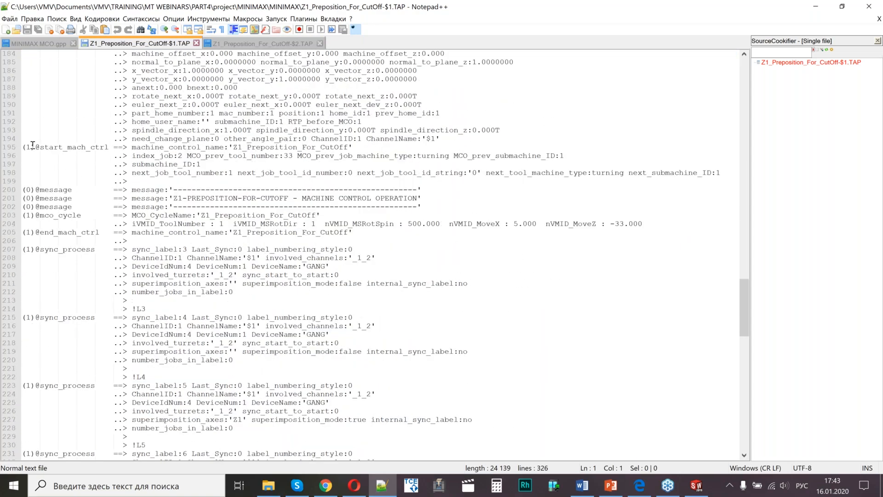
left_click_drag(35, 149, 115, 149)
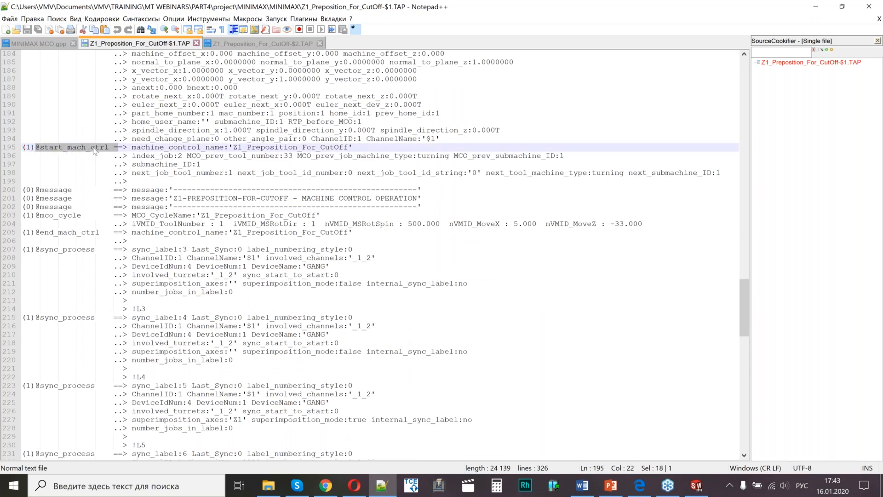
left_click_drag(36, 214, 90, 215)
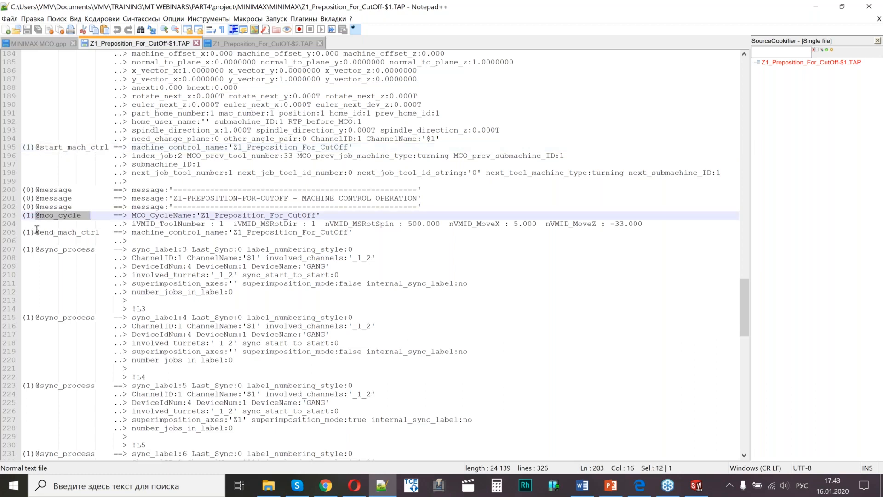
left_click(36, 232)
left_click(104, 232, "shift")
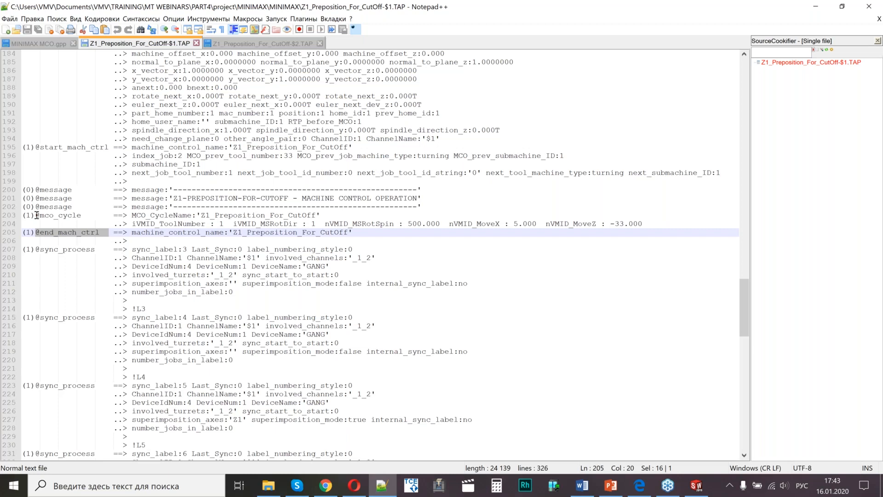
left_click_drag(36, 215, 96, 215)
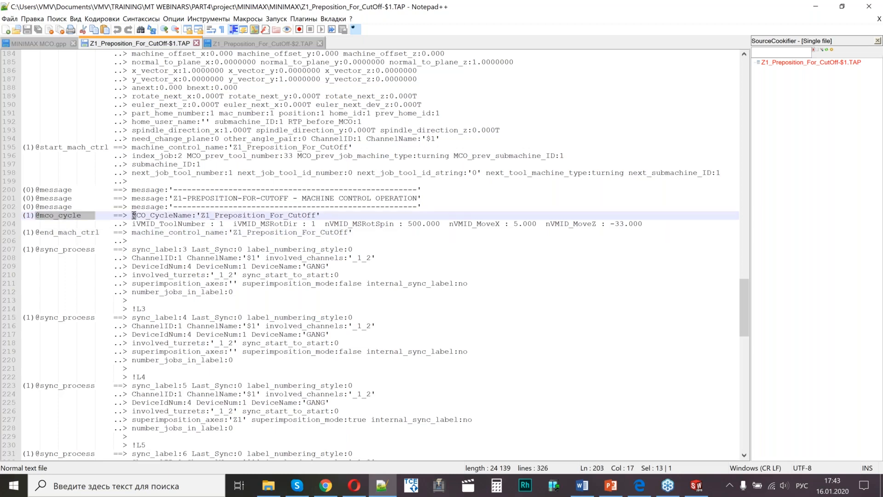
left_click(134, 215)
key("shift+Down")
key("shift+Down")
key("shift+End")
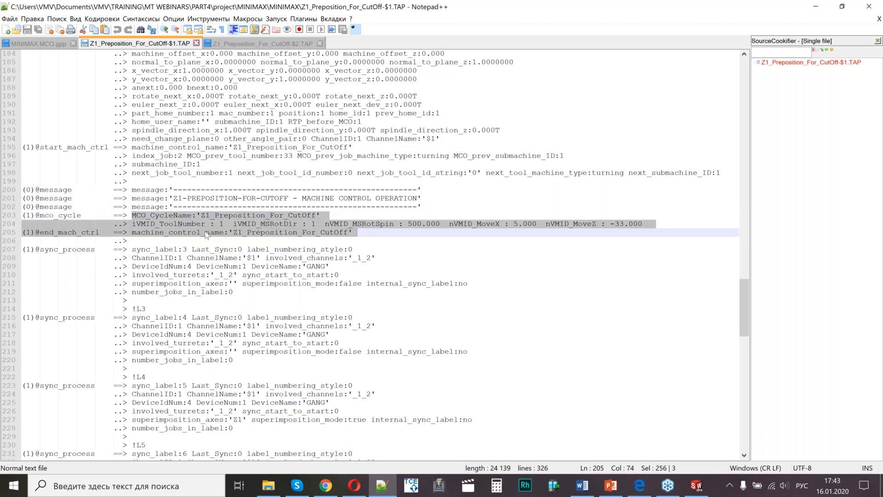
left_click(159, 213)
left_click_drag(132, 216, 333, 215)
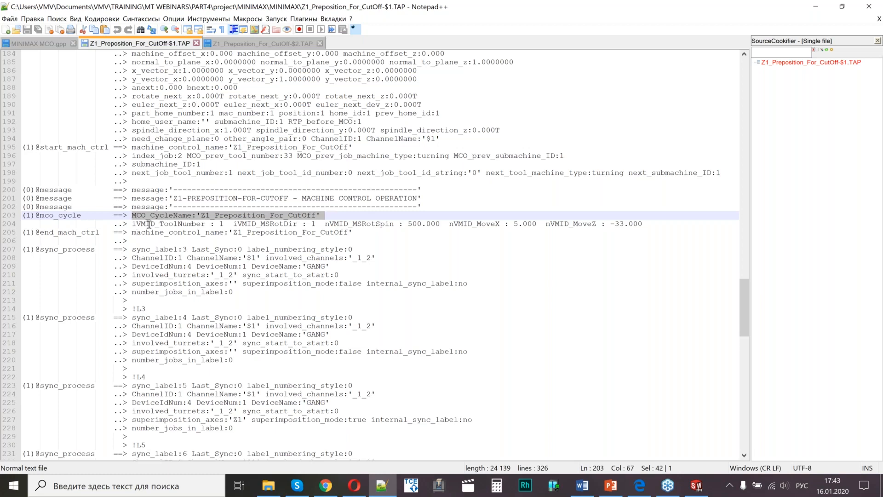
left_click_drag(132, 224, 208, 225)
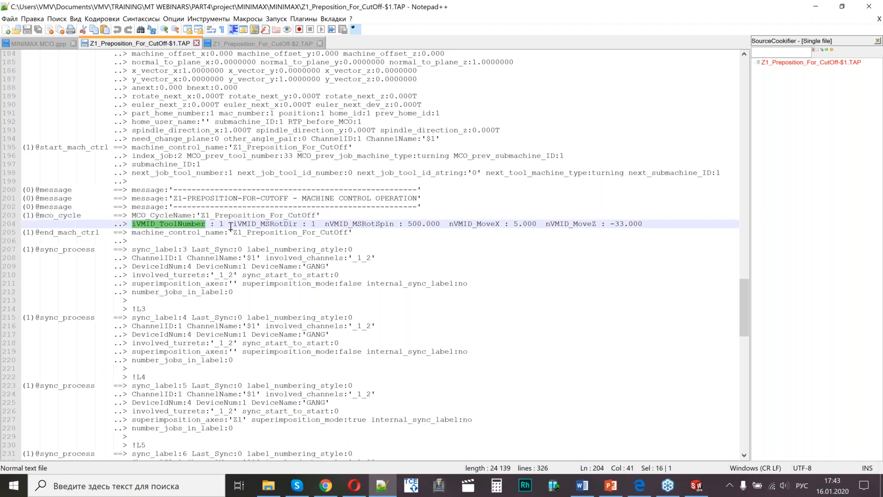
left_click_drag(229, 226, 219, 226)
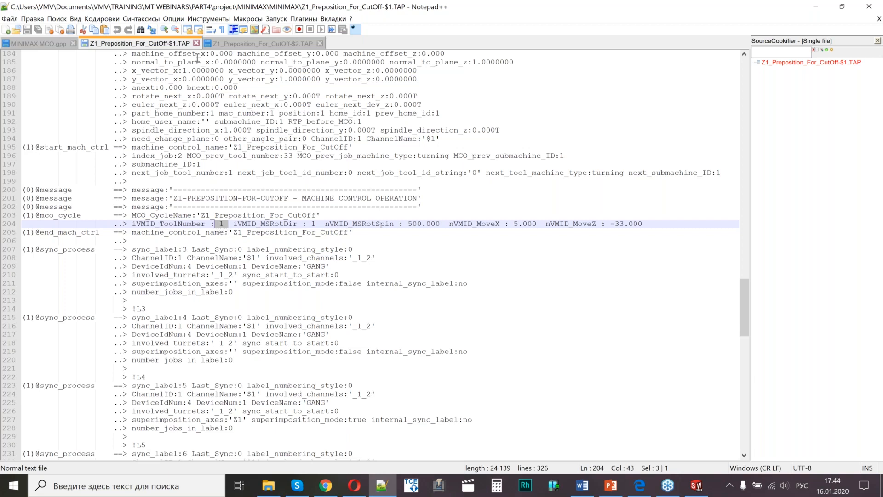
left_click(196, 43)
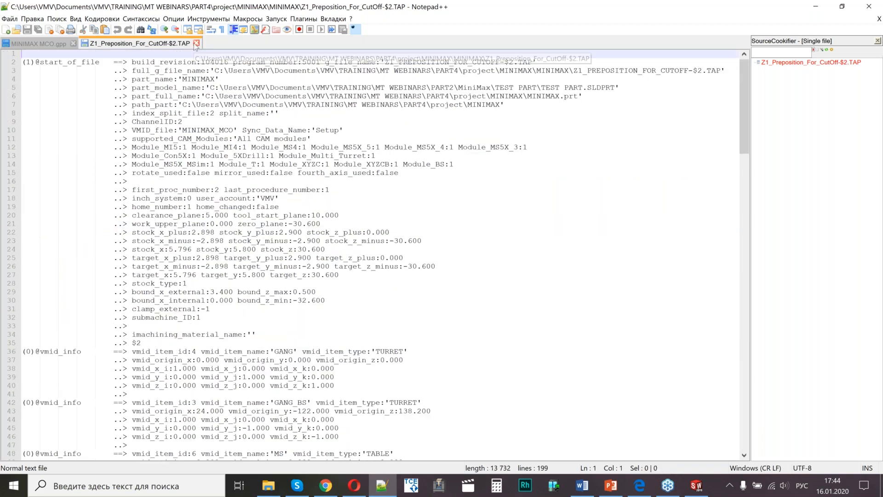
left_click(196, 44)
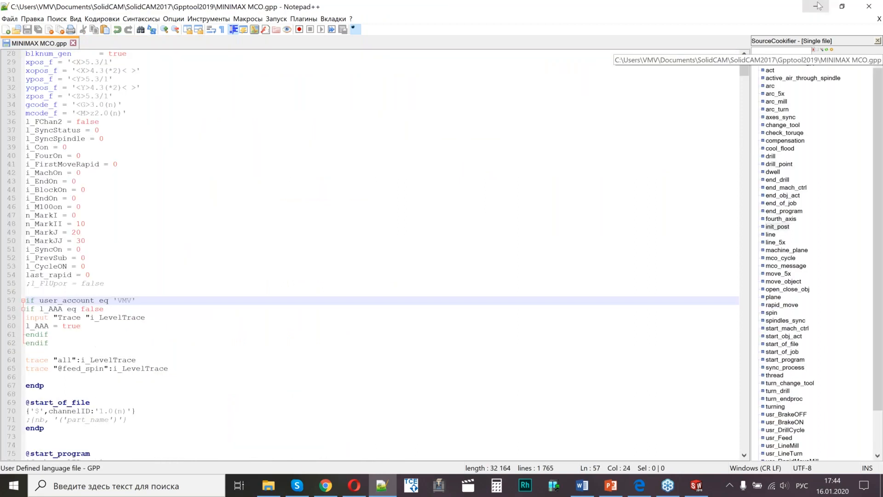
Return to SolidCAM, check the number and turret assignment of GANG tool 1 in the Part Tool Table, and close the table.
left_click(818, 6)
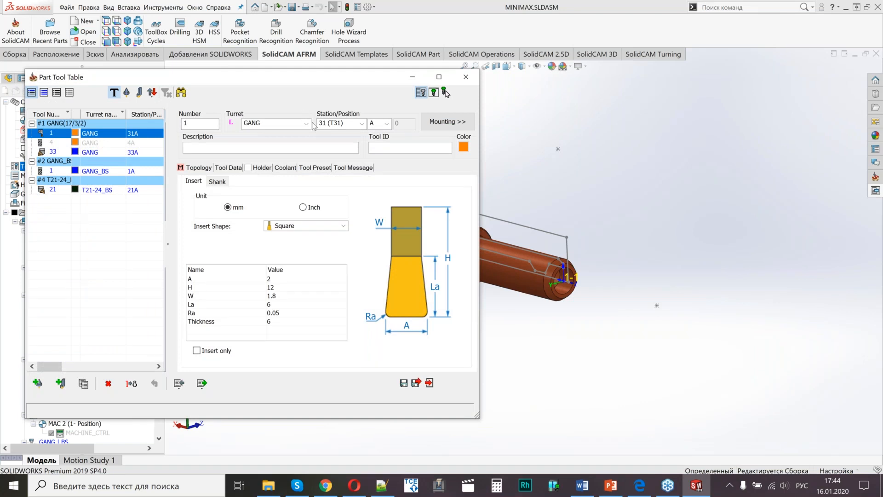
double_click(193, 124)
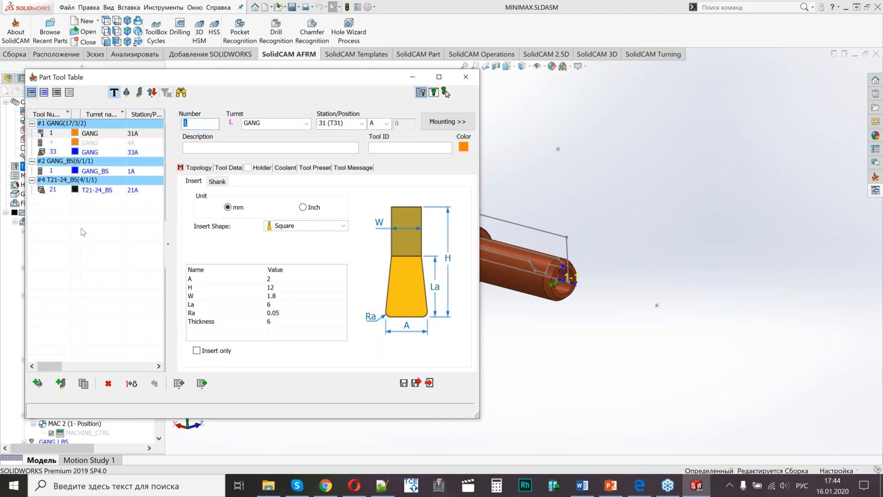
left_click(198, 125)
left_click(429, 383)
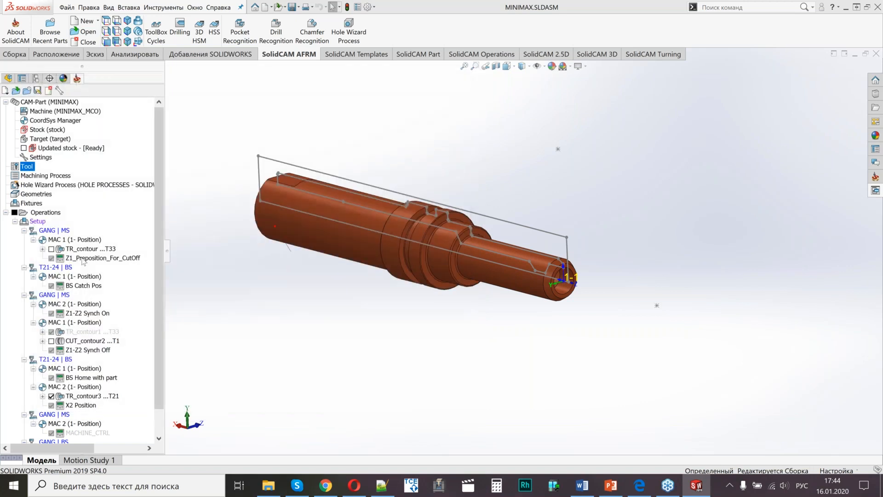
Open the Z1_Preposition_For_CutOff operation and change its technology to Z1 Preposition For CutOff Trace.
left_click(84, 258)
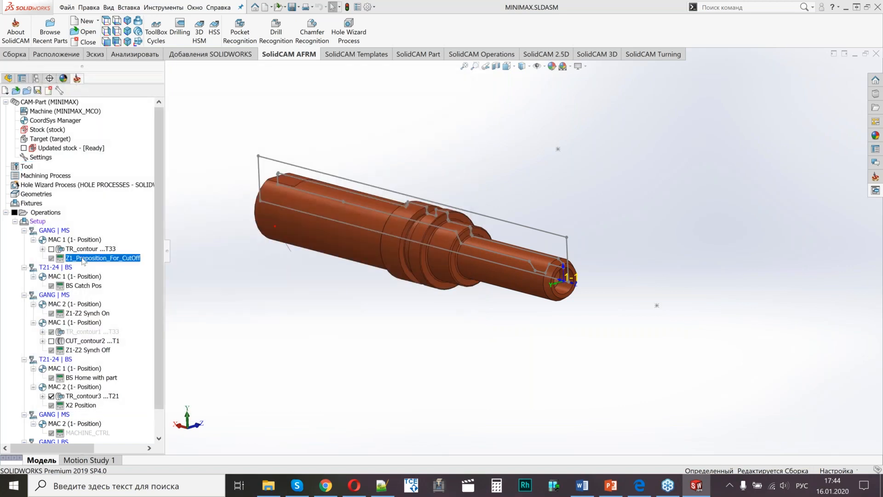
double_click(84, 259)
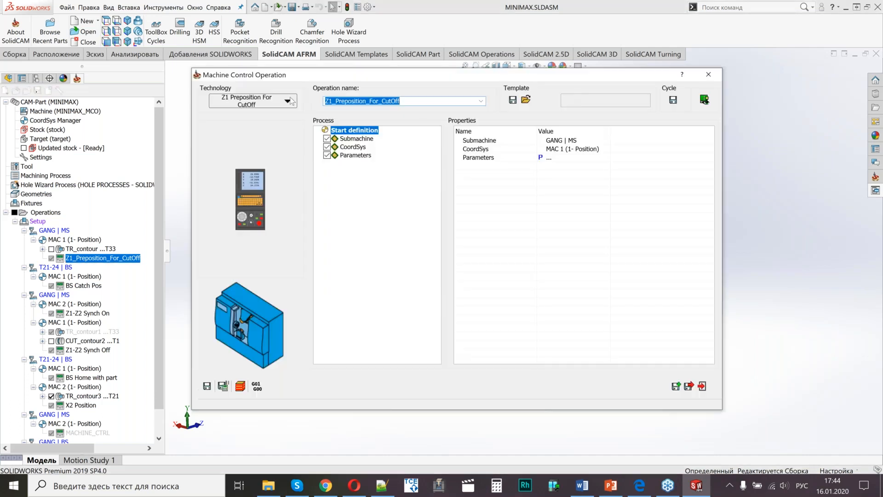
left_click(291, 101)
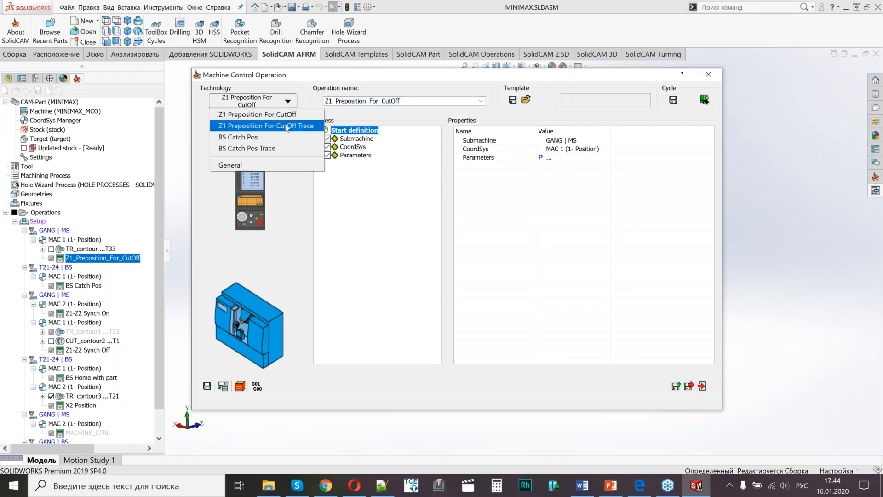
left_click(287, 126)
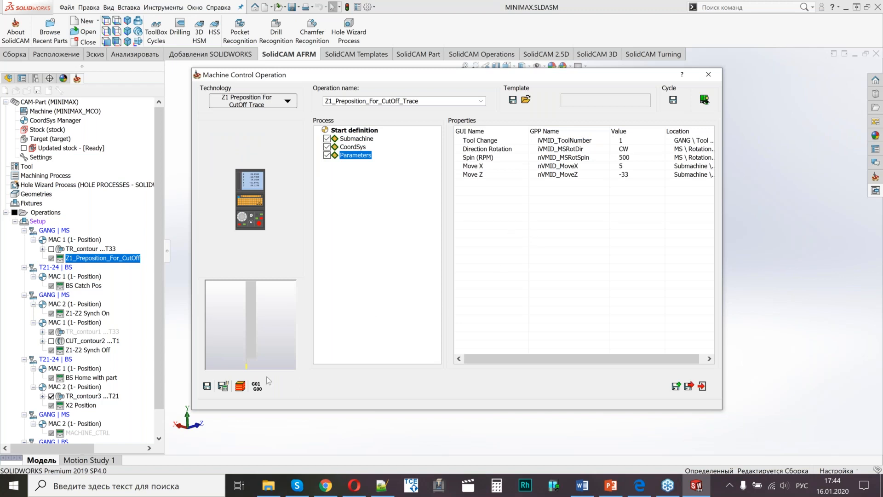
Save and calculate the Z1_Preposition_For_CutOff_Trace operation and generate its G-code with trace level 5.
left_click(223, 385)
key("ctrl+t")
type("5")
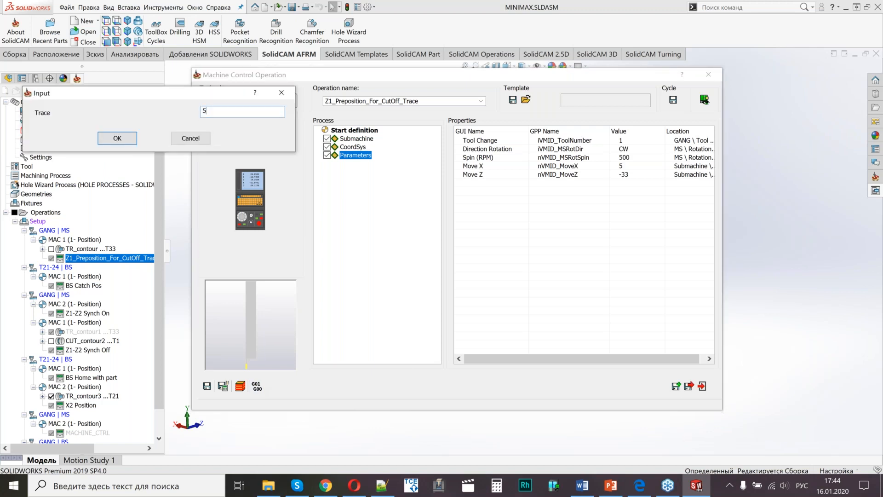
key("Return")
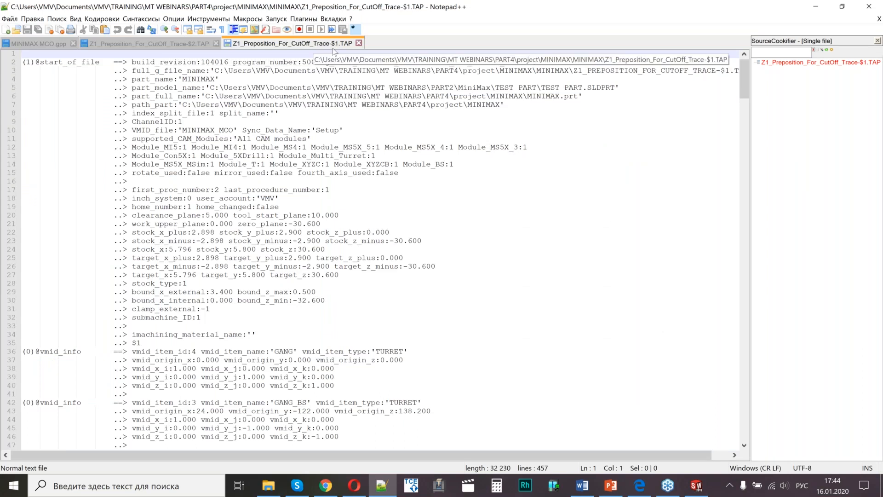
scroll(297, 183, "down", 5)
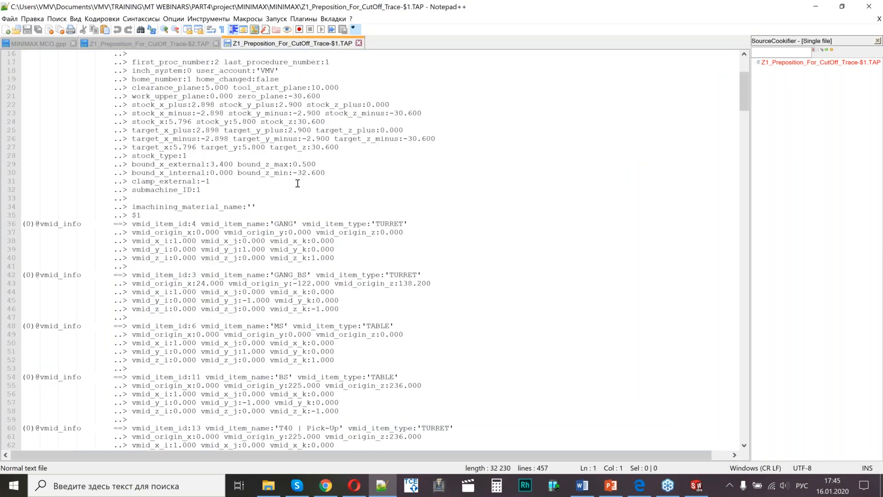
scroll(298, 183, "down", 20)
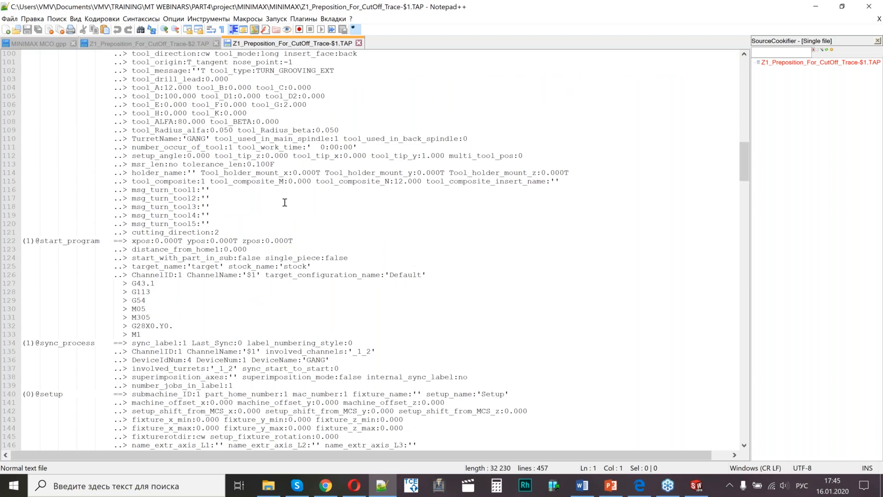
scroll(284, 203, "down", 5)
scroll(284, 202, "down", 15)
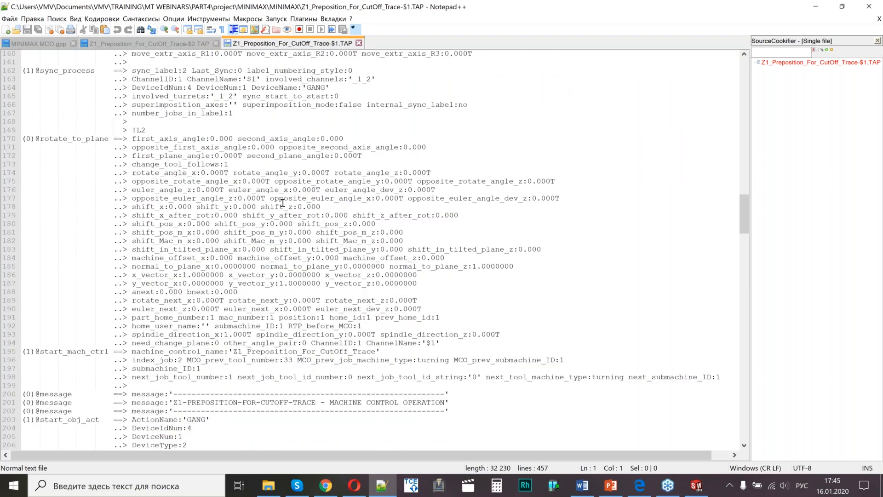
scroll(282, 203, "down", 5)
scroll(185, 201, "down", 3)
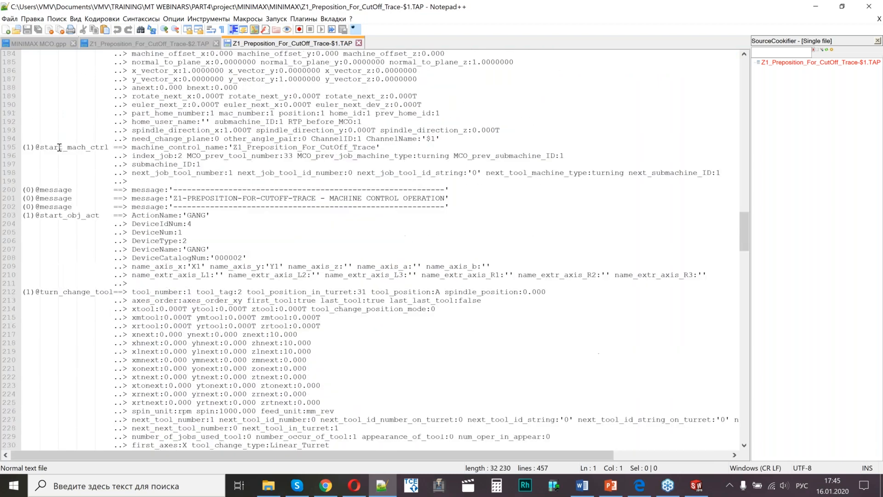
double_click(60, 147)
scroll(35, 164, "down", 2)
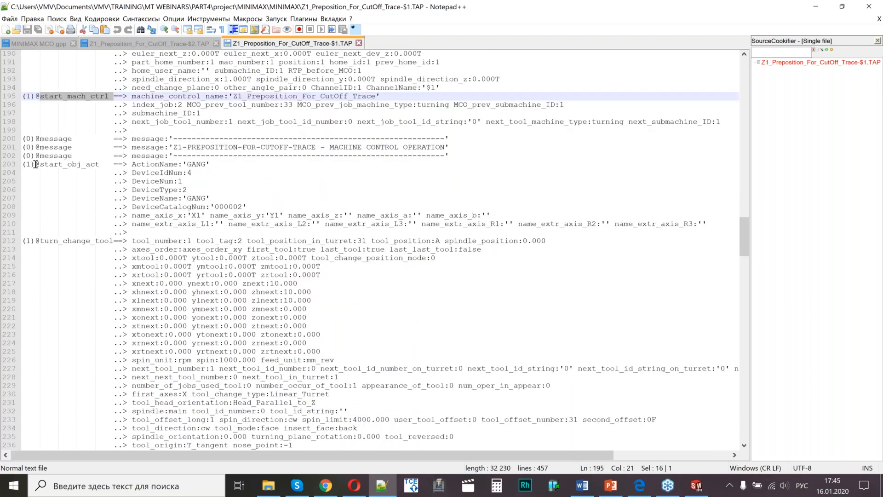
left_click(36, 164)
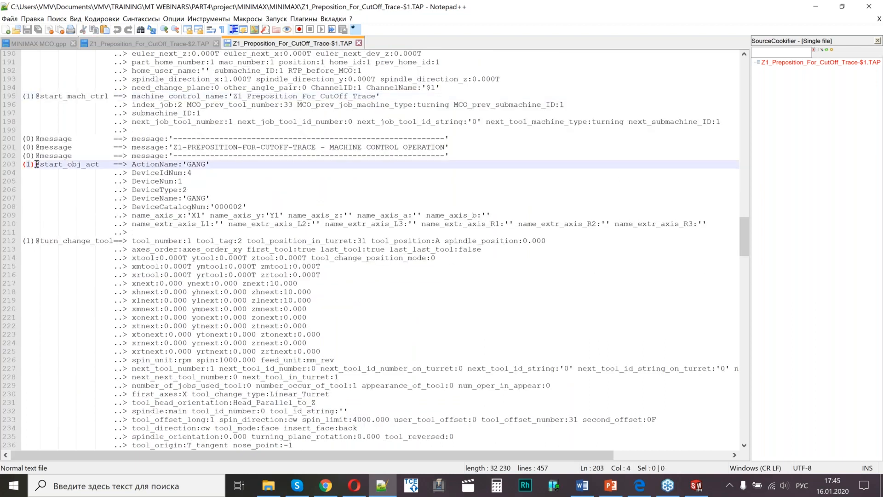
left_click_drag(36, 164, 114, 164)
left_click_drag(39, 241, 118, 241)
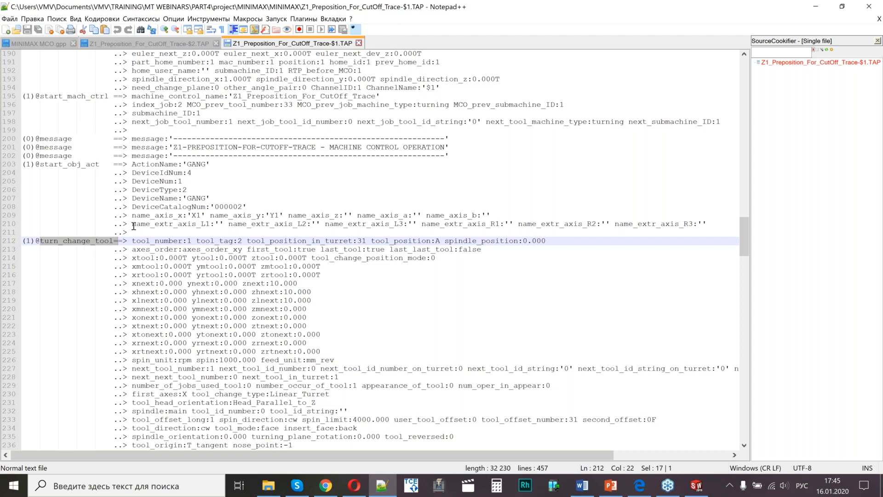
scroll(79, 306, "down", 5)
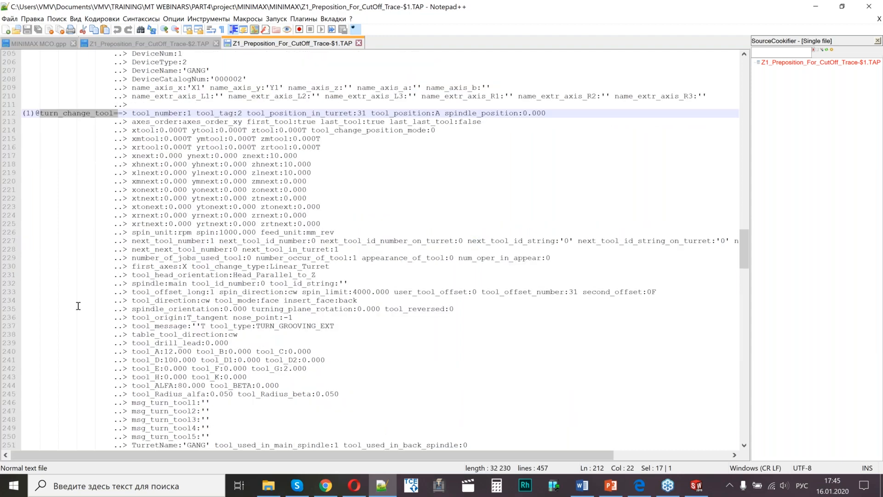
scroll(79, 306, "down", 3)
scroll(78, 308, "up", 3)
scroll(78, 308, "up", 2)
left_click(58, 164)
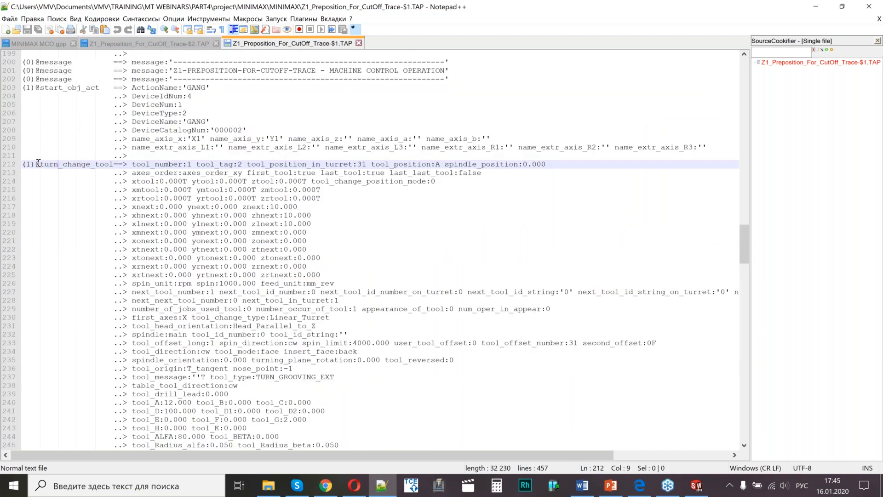
left_click_drag(38, 164, 119, 163)
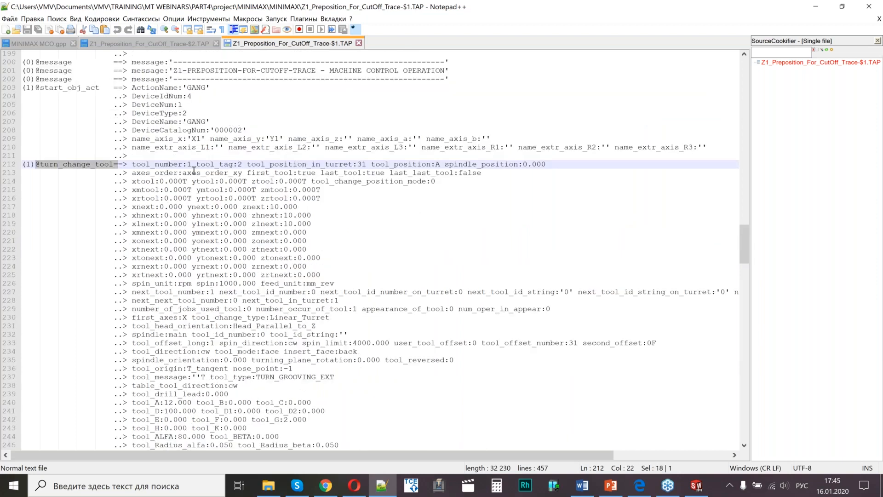
left_click_drag(178, 164, 196, 172)
left_click_drag(288, 182, 242, 386)
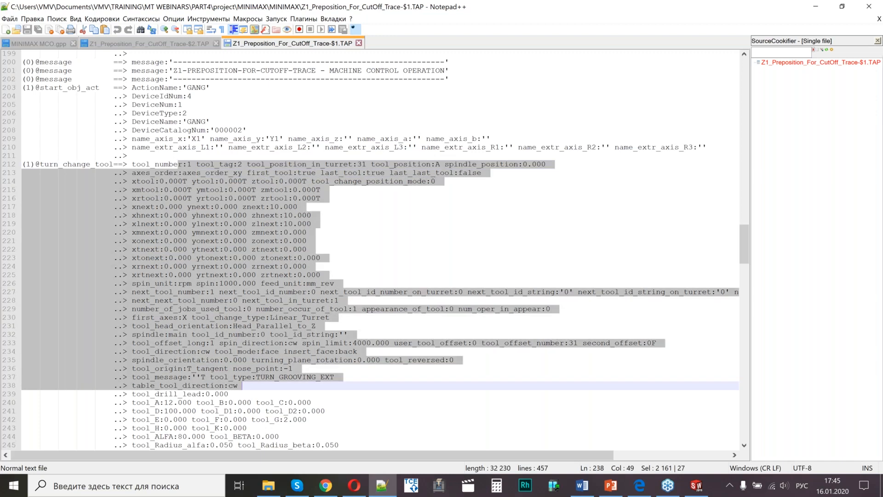
scroll(302, 272, "down", 6)
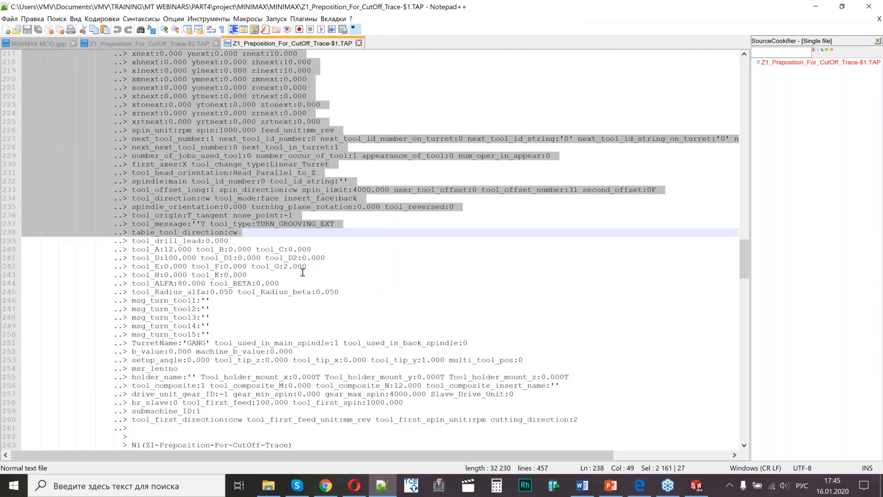
scroll(267, 274, "up", 5)
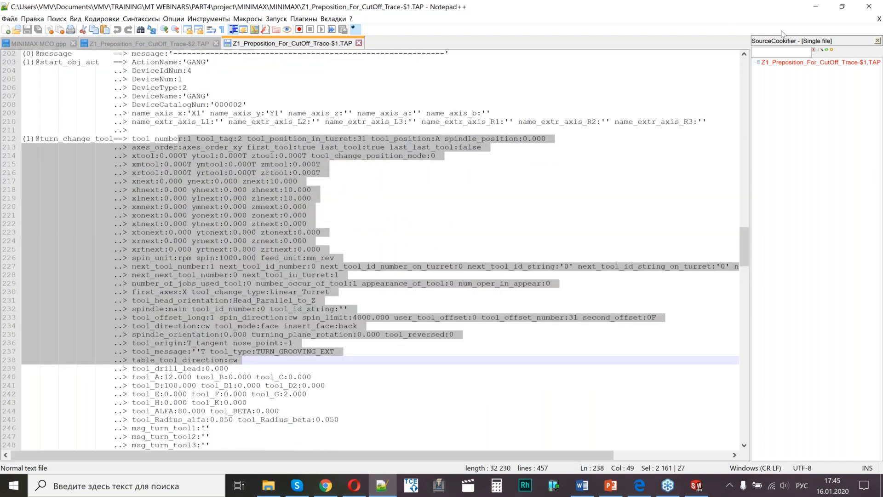
Return to SolidCAM, close the Z1 preposition operation, and open the BS Catch Pos operation.
left_click(812, 8)
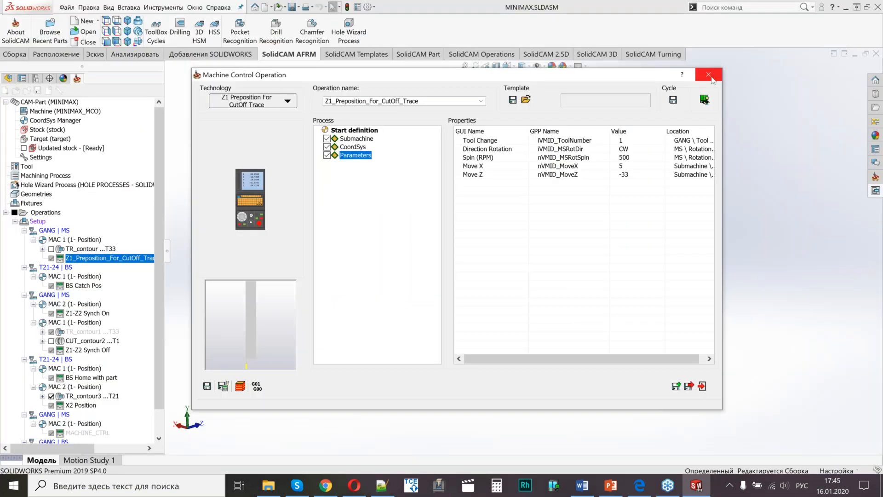
left_click(708, 75)
left_click(88, 286)
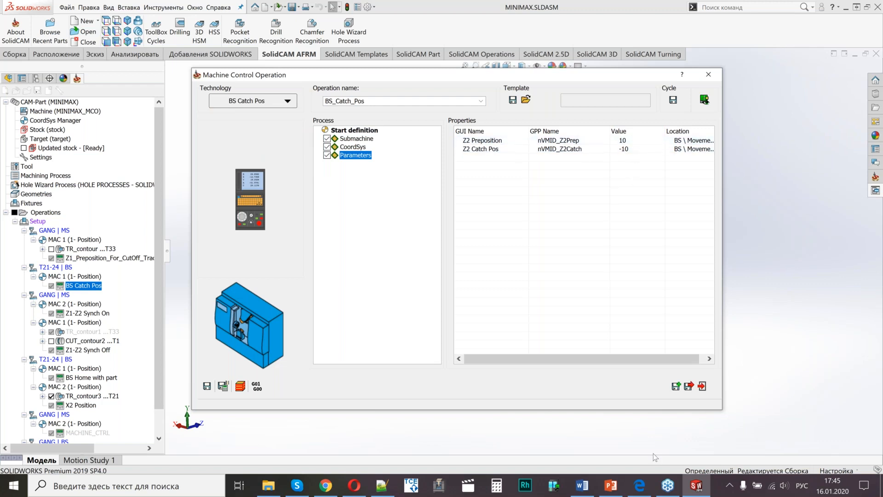
Review the sub-spindle transfer actions and their NC codes in TRANSFER.pdf, and return to SolidCAM.
left_click(638, 486)
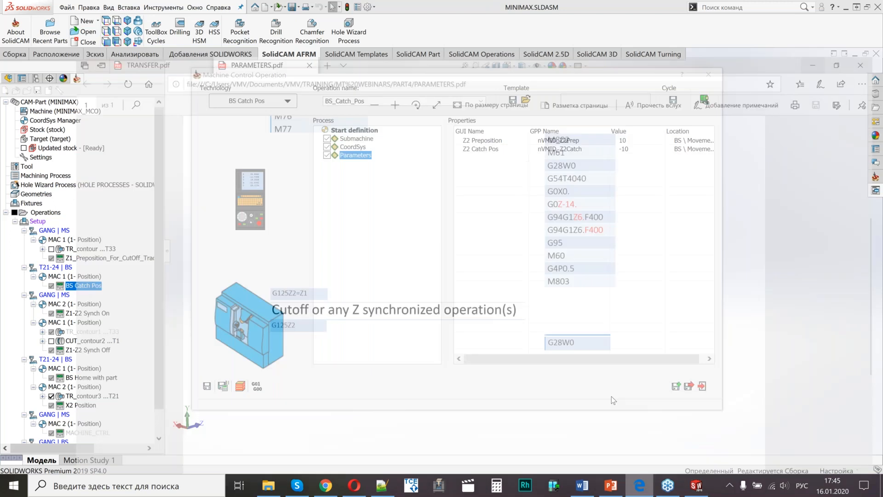
scroll(451, 199, "up", 3)
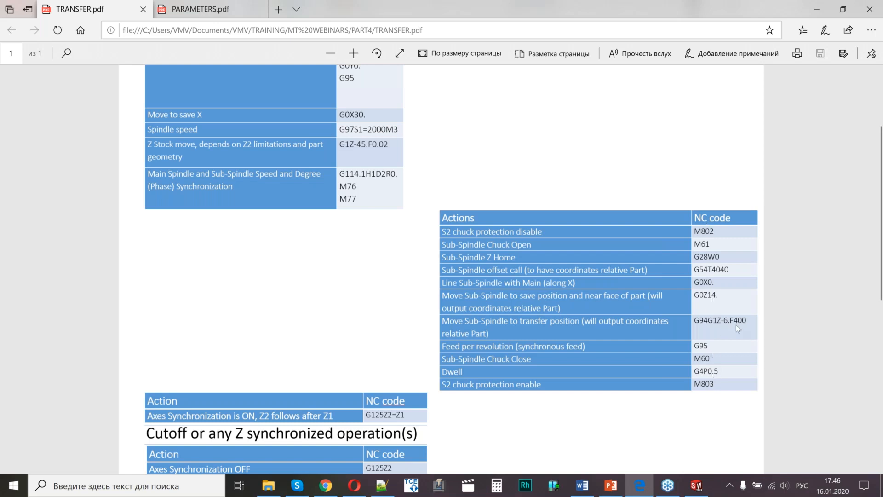
left_click(813, 8)
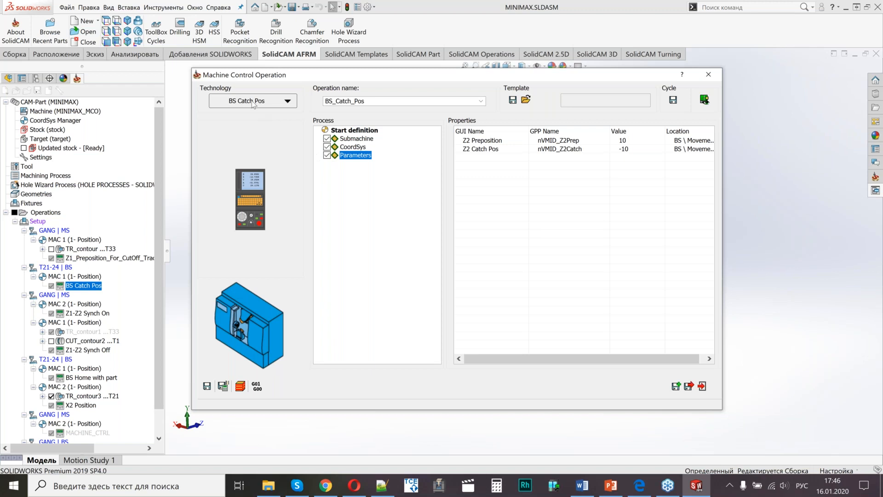
Save and calculate the BS_Catch_Pos operation, generate its G-code with trace, and open BS_Catch_Pos-$2.TAP.
left_click(223, 386)
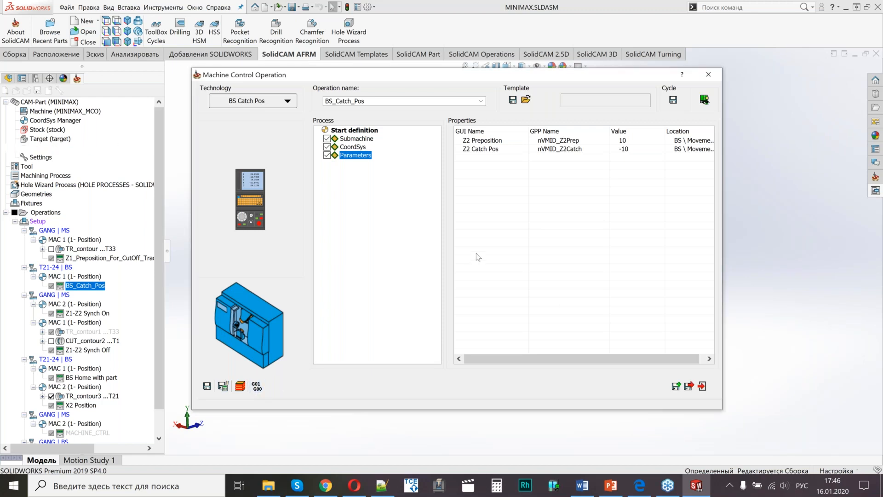
key("Return")
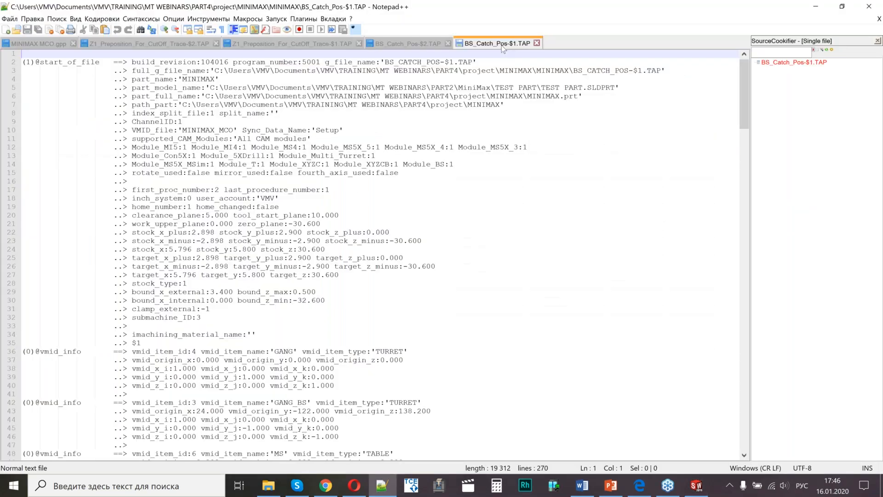
left_click(390, 43)
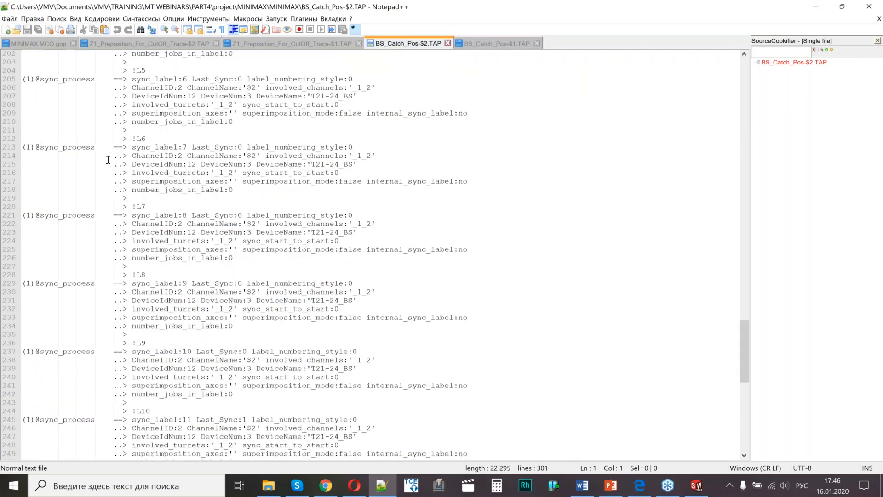
scroll(108, 159, "up", 15)
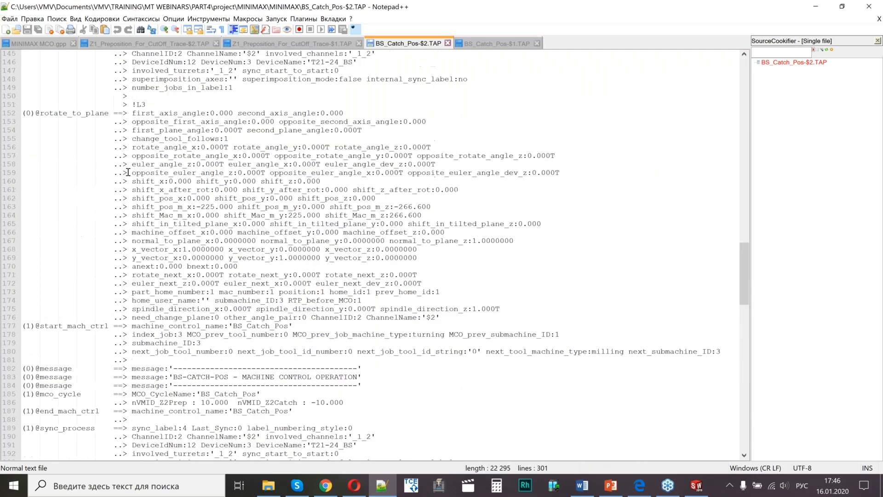
scroll(129, 172, "up", 12)
scroll(109, 223, "up", 14)
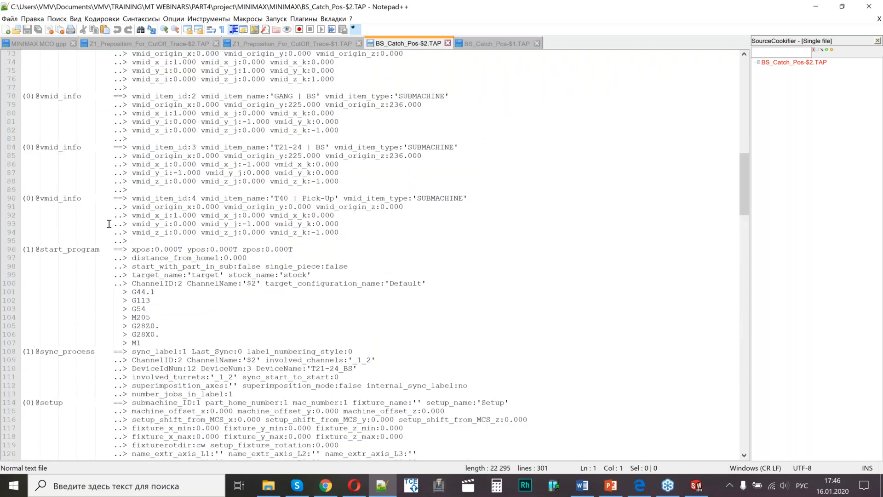
scroll(109, 223, "down", 3)
scroll(109, 223, "down", 14)
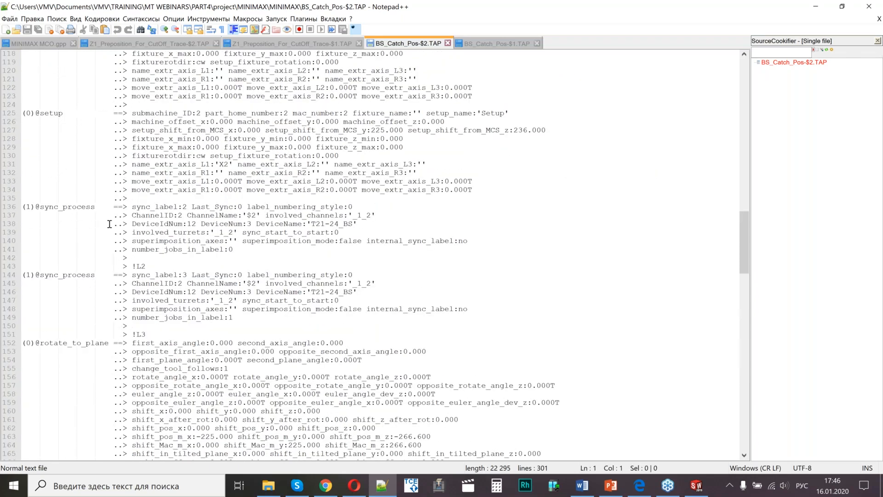
scroll(109, 224, "down", 16)
left_click_drag(36, 215, 243, 220)
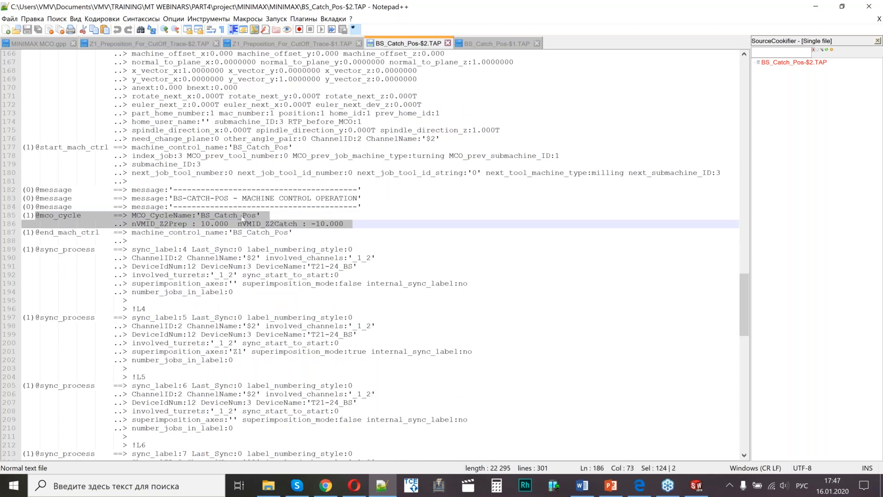
left_click_drag(128, 223, 137, 223)
left_click_drag(196, 225, 347, 225)
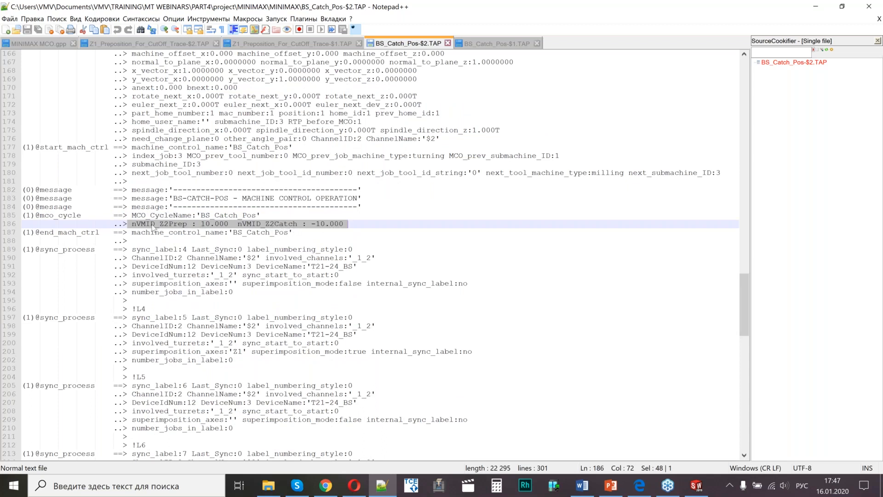
left_click(152, 224)
double_click(154, 224)
left_click(272, 225)
double_click(271, 224)
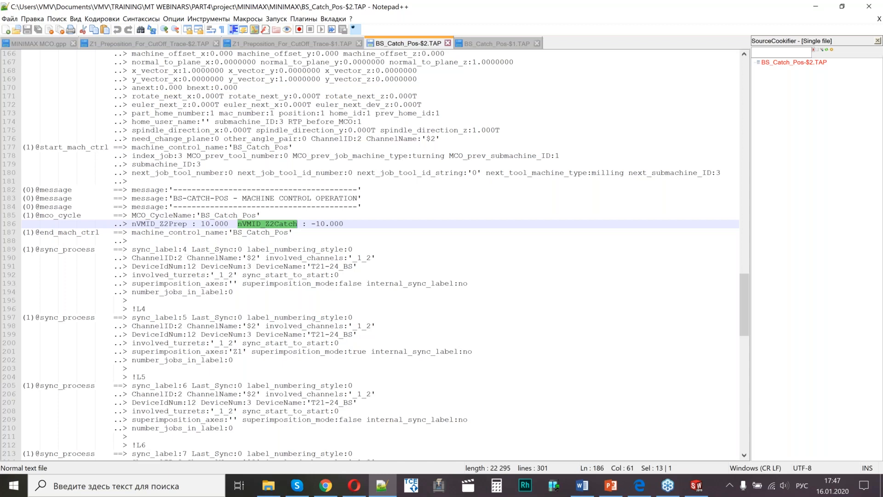
left_click(815, 7)
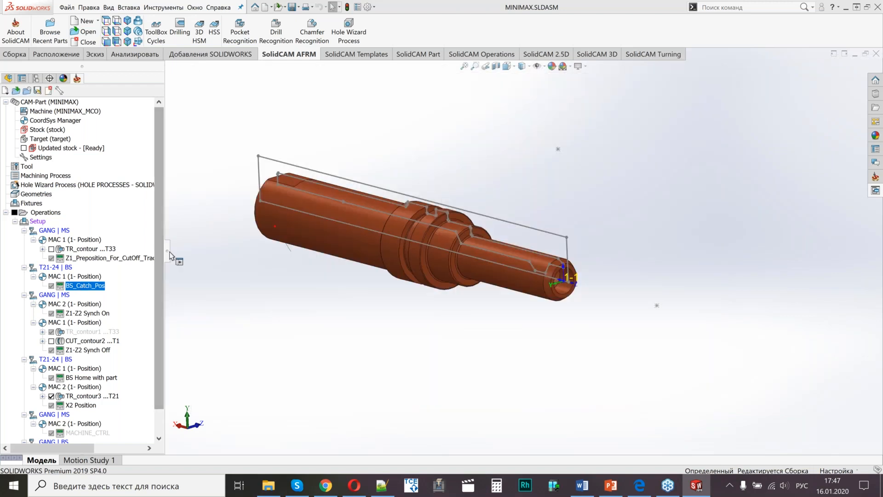
Widen the CAM tree and review the MCO Cycles in the MINIMAX_MCO machine's controller definition, closing the Machine ID Editor when done.
left_click_drag(167, 252, 215, 256)
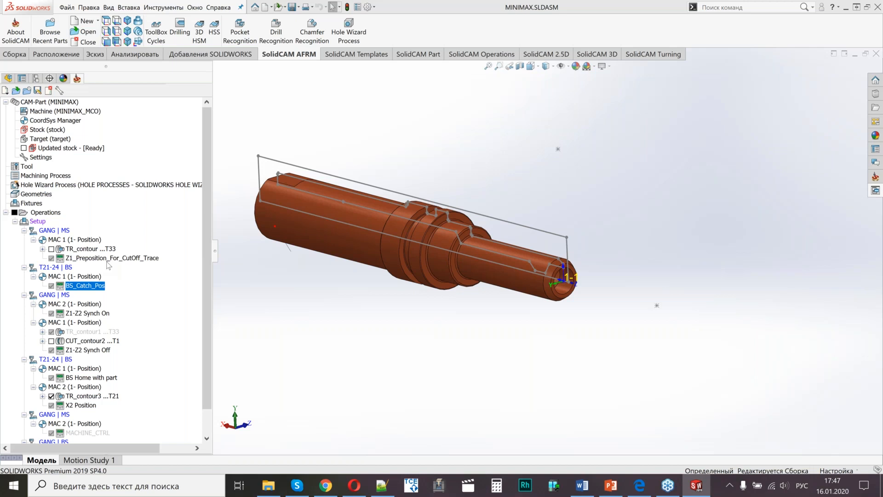
double_click(89, 112)
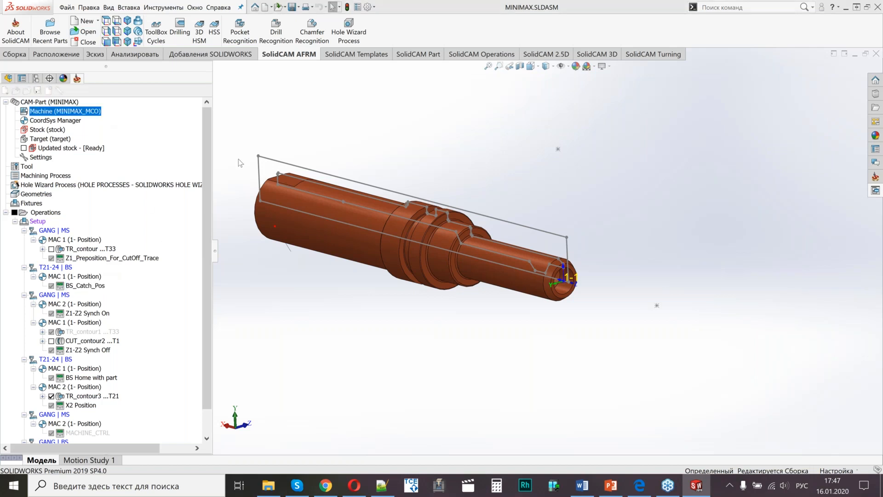
left_click(239, 85)
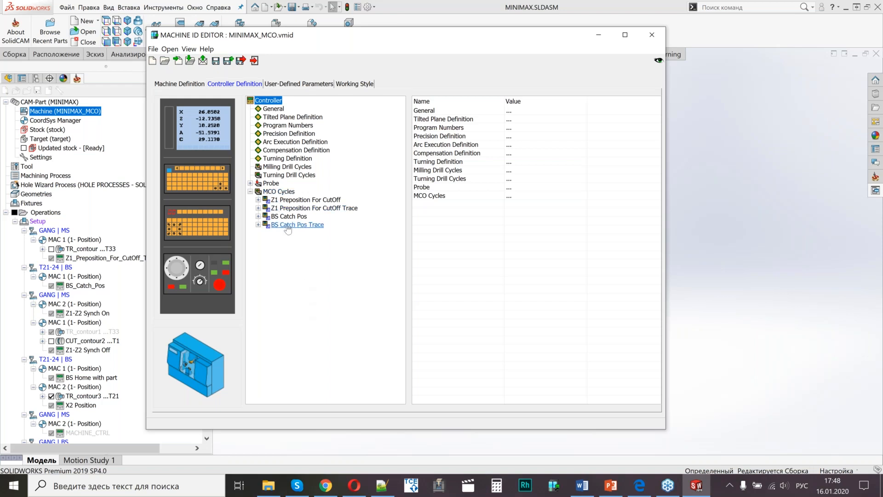
left_click(652, 39)
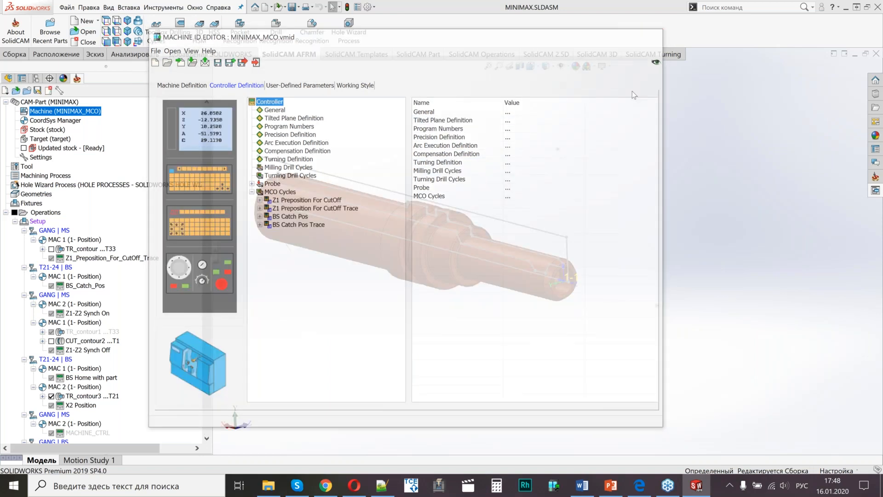